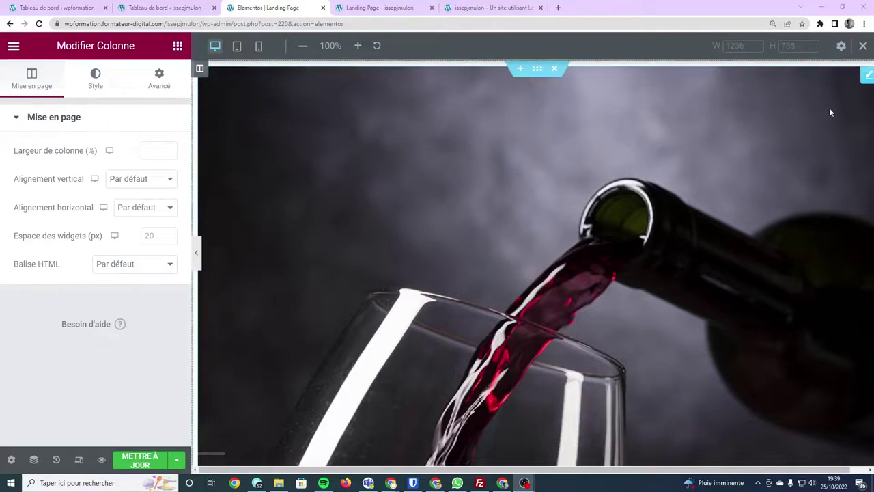
Open the Modifier Image settings for the wine-pouring image, briefly previewing the page with the panel hidden
{"action": "right_click", "coordinate": [820, 82]}
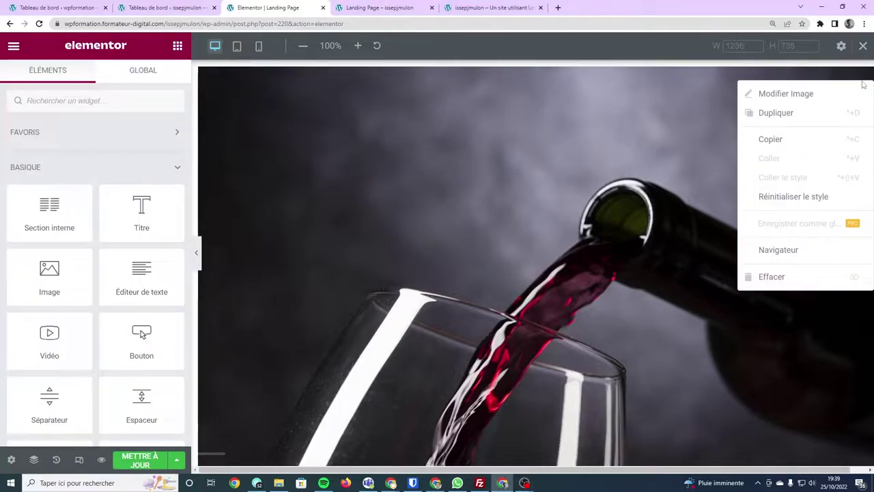
{"action": "right_click", "coordinate": [530, 164]}
{"action": "left_click", "coordinate": [725, 92]}
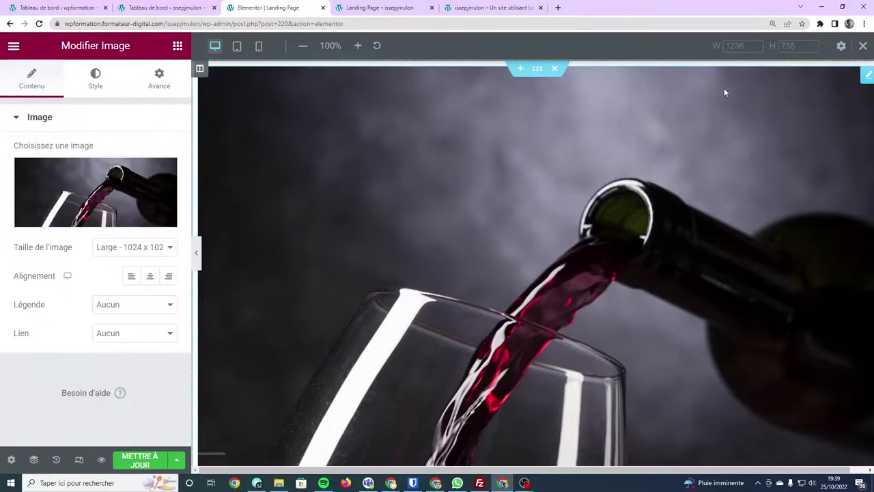
{"action": "left_click", "coordinate": [198, 253]}
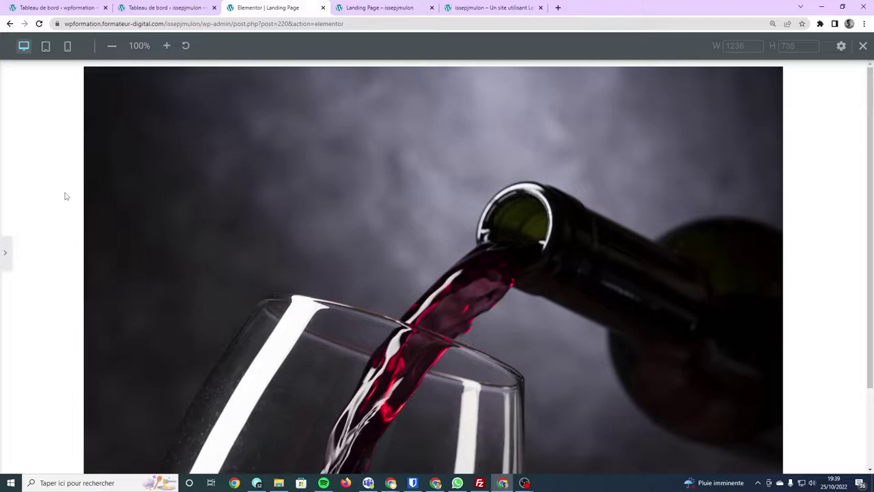
{"action": "left_click", "coordinate": [5, 252]}
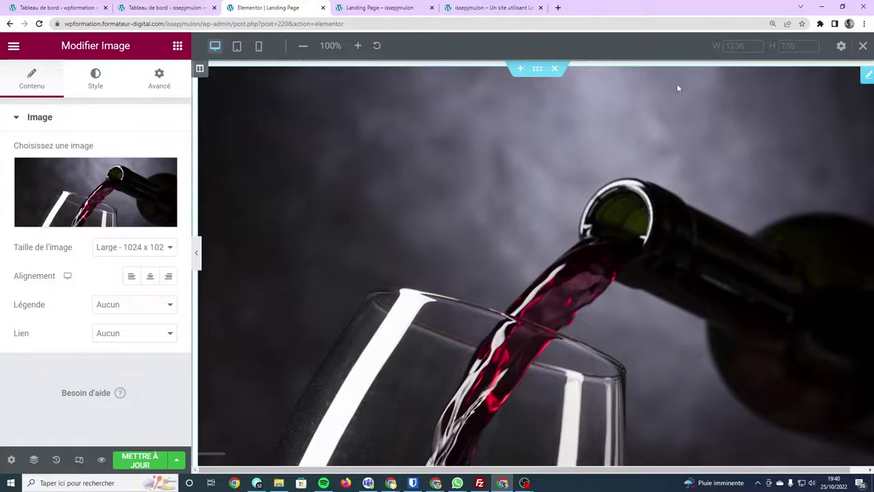
Delete the wine image section and add a new single-column section
{"action": "left_click", "coordinate": [555, 69]}
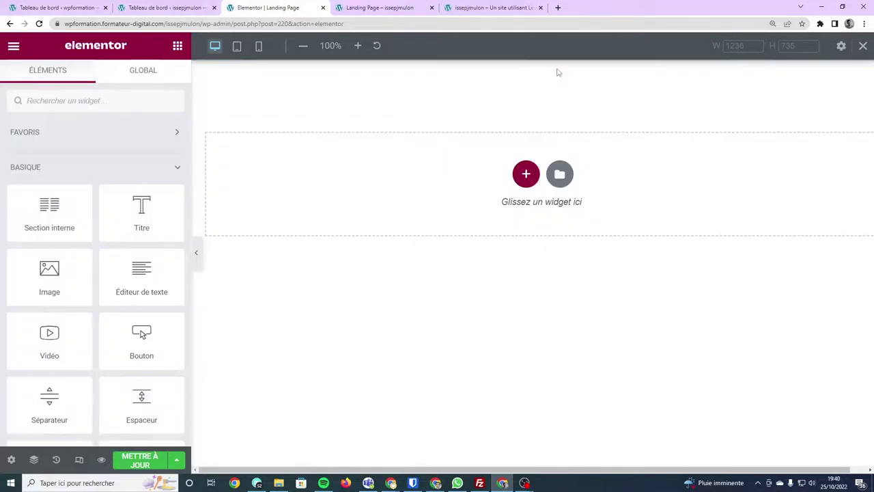
{"action": "left_click", "coordinate": [524, 173]}
{"action": "left_click", "coordinate": [344, 213]}
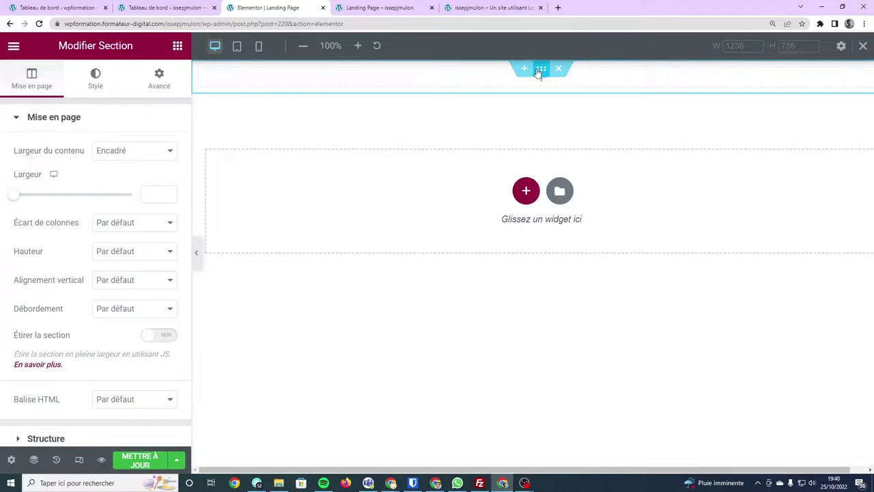
In the section's Style background settings, choose the Classique background type
{"action": "left_click", "coordinate": [99, 73]}
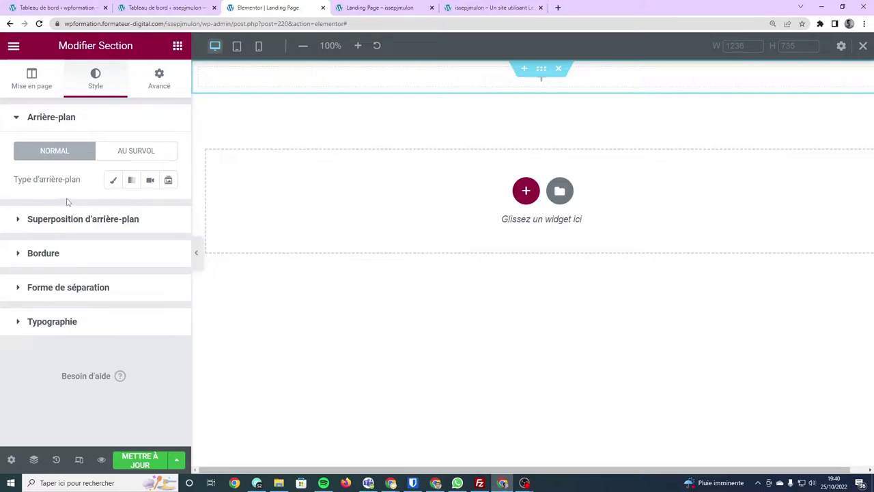
{"action": "left_click_drag", "start_coordinate": [13, 179], "coordinate": [85, 183]}
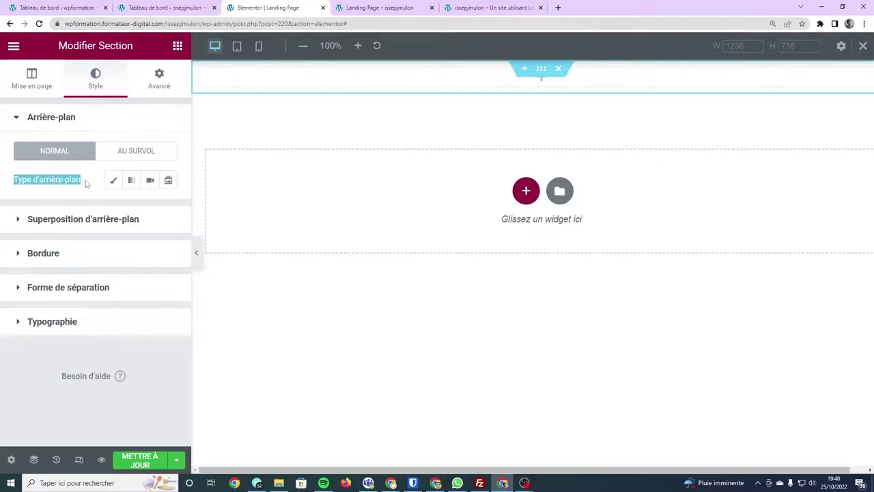
{"action": "left_click", "coordinate": [124, 151]}
{"action": "left_click", "coordinate": [72, 151]}
{"action": "left_click", "coordinate": [121, 151]}
{"action": "left_click", "coordinate": [73, 151]}
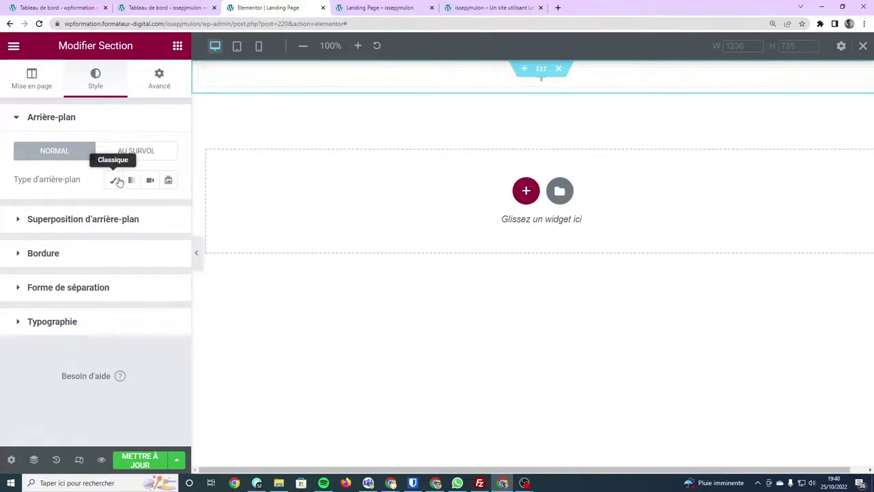
{"action": "left_click", "coordinate": [113, 183]}
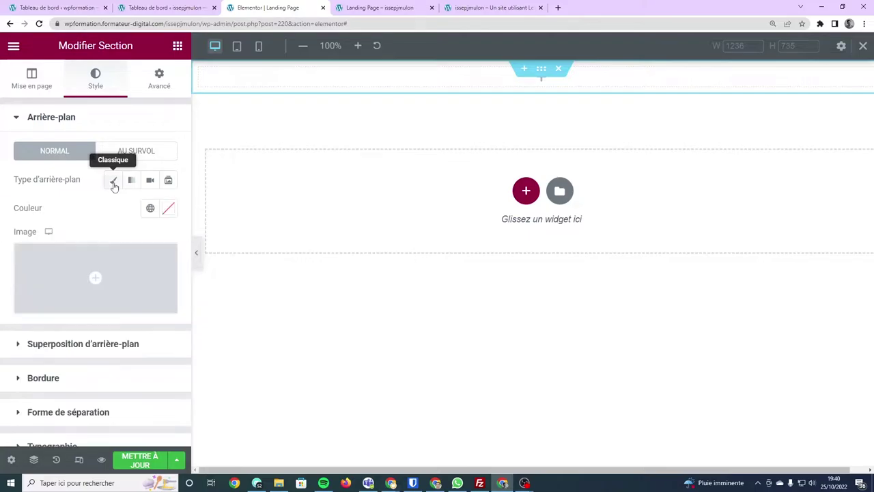
Pick the wine-pouring photo from the Médiathèque as the section's background image
{"action": "left_click", "coordinate": [90, 280]}
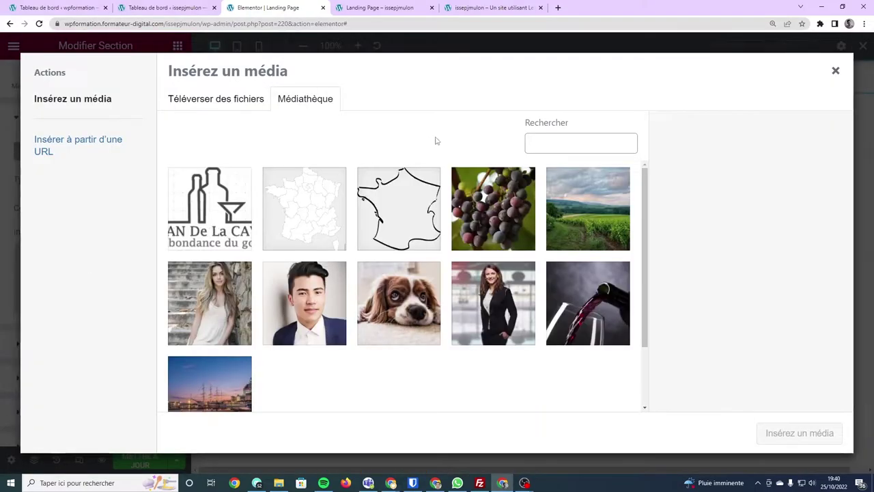
{"action": "left_click", "coordinate": [584, 305]}
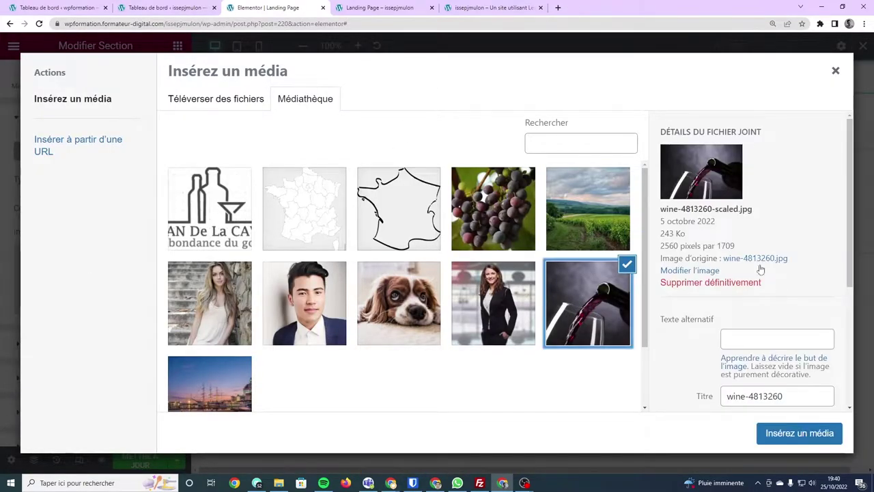
{"action": "left_click", "coordinate": [790, 433]}
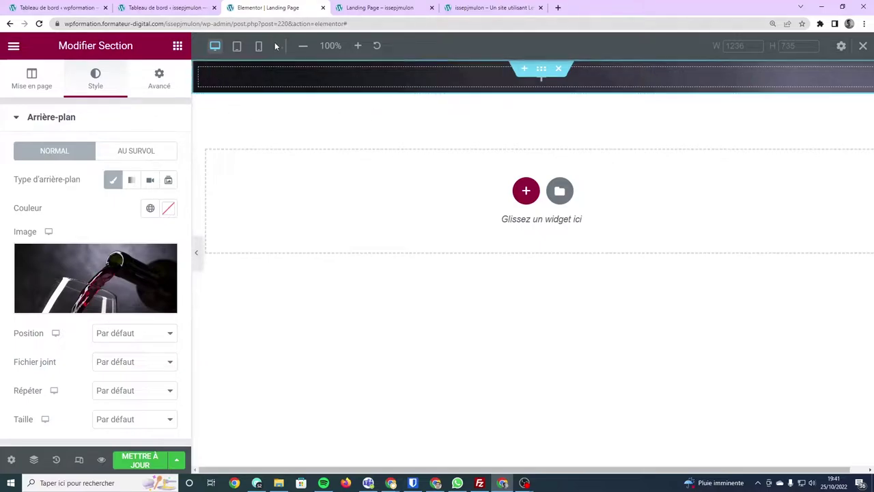
Drag an Espaceur widget from the widget list into the wine-background section
{"action": "left_click", "coordinate": [177, 46]}
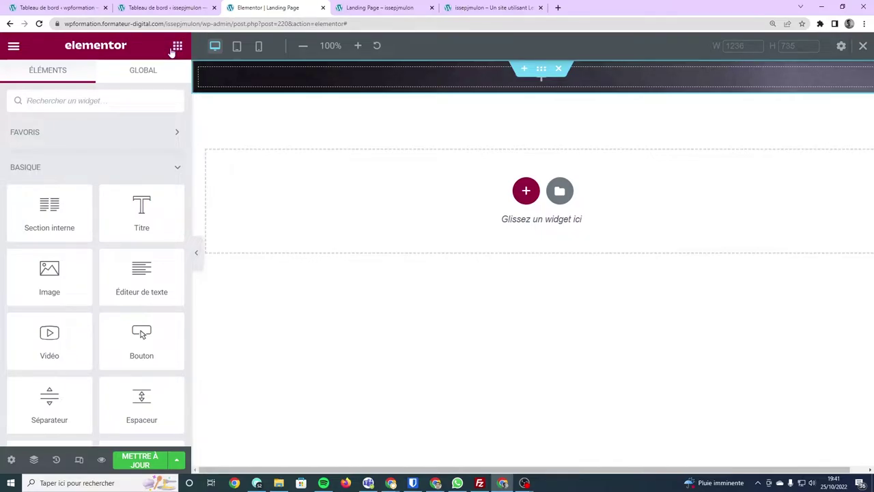
{"action": "scroll", "coordinate": [92, 306], "scroll_direction": "down", "scroll_amount": 1}
{"action": "scroll", "coordinate": [91, 305], "scroll_direction": "down", "scroll_amount": 1}
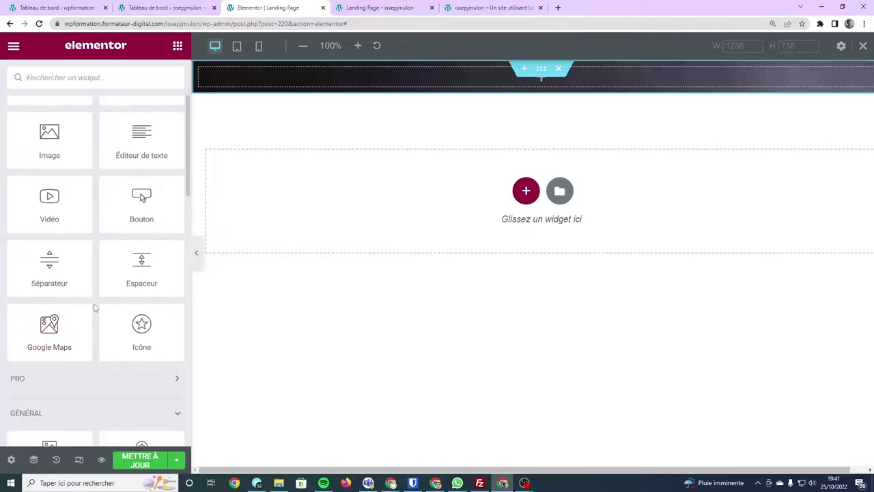
{"action": "scroll", "coordinate": [103, 309], "scroll_direction": "up", "scroll_amount": 1}
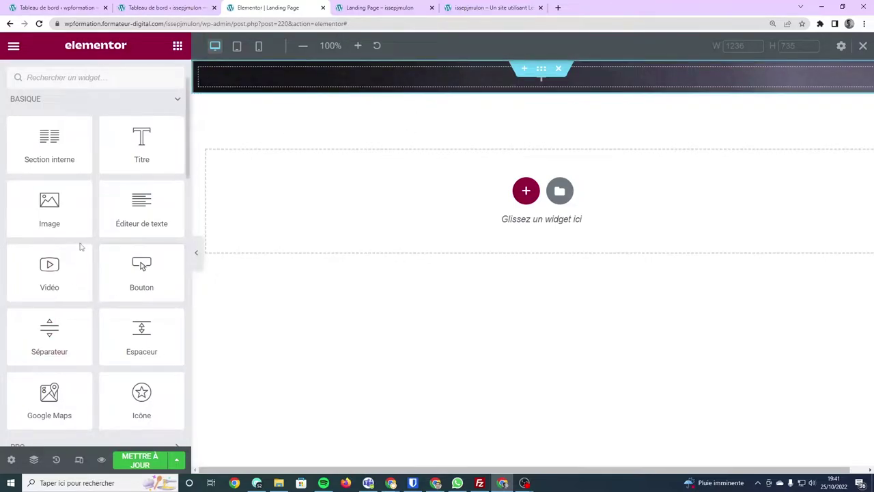
{"action": "left_click_drag", "start_coordinate": [141, 335], "coordinate": [224, 81]}
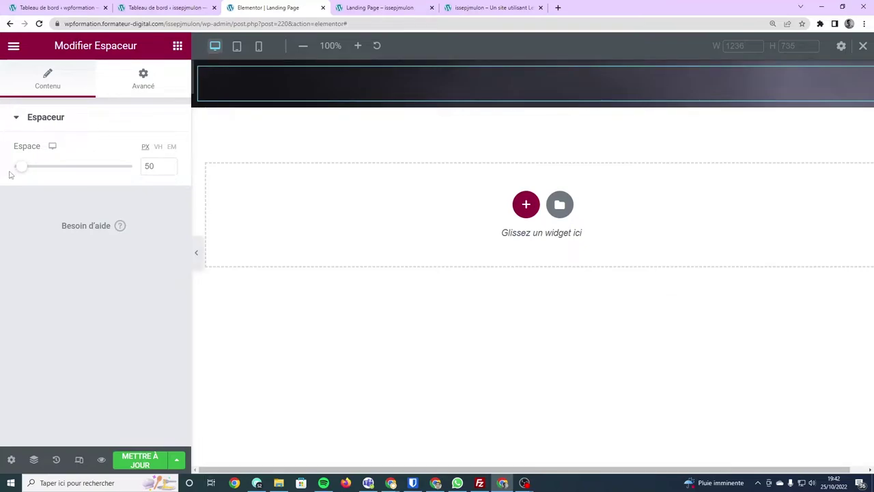
Set the spacer height to 311 px, preview the taller section, then select the section
{"action": "mouse_move", "coordinate": [26, 167]}
{"action": "left_mouse_down"}
{"action": "mouse_move", "coordinate": [70, 166]}
{"action": "mouse_move", "coordinate": [76, 178]}
{"action": "left_mouse_up"}
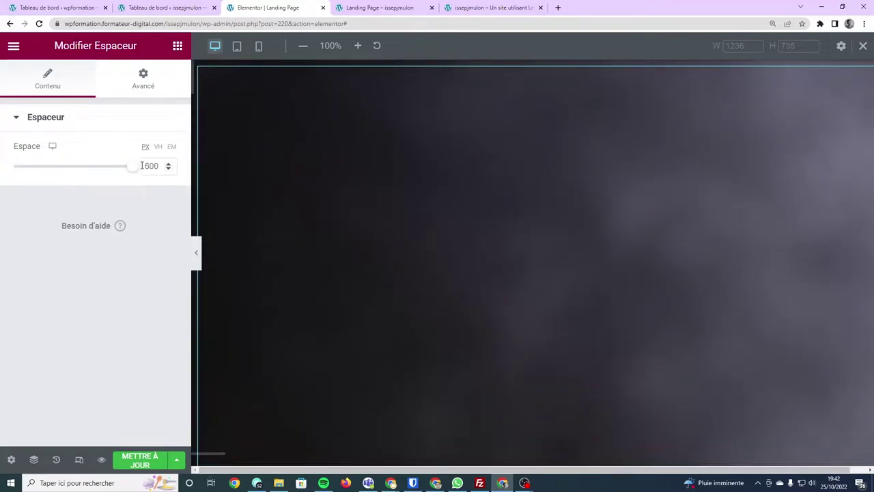
{"action": "left_click", "coordinate": [196, 253]}
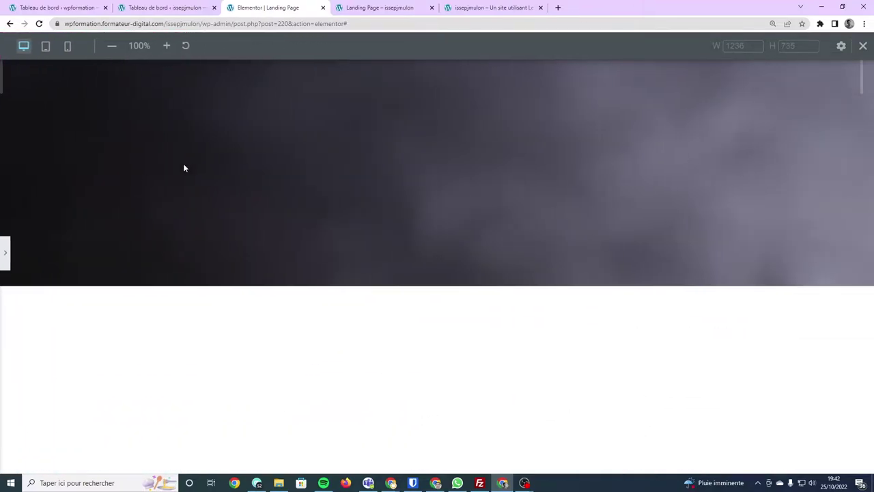
{"action": "left_click", "coordinate": [4, 256]}
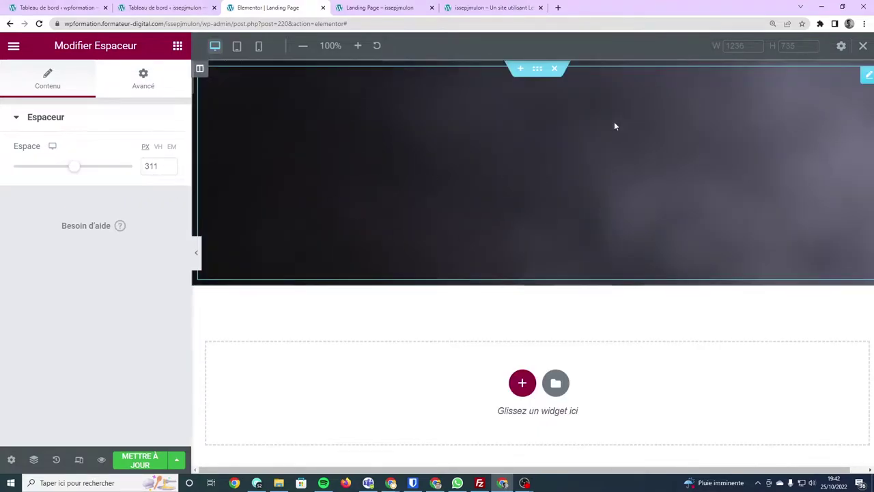
{"action": "left_click", "coordinate": [538, 70]}
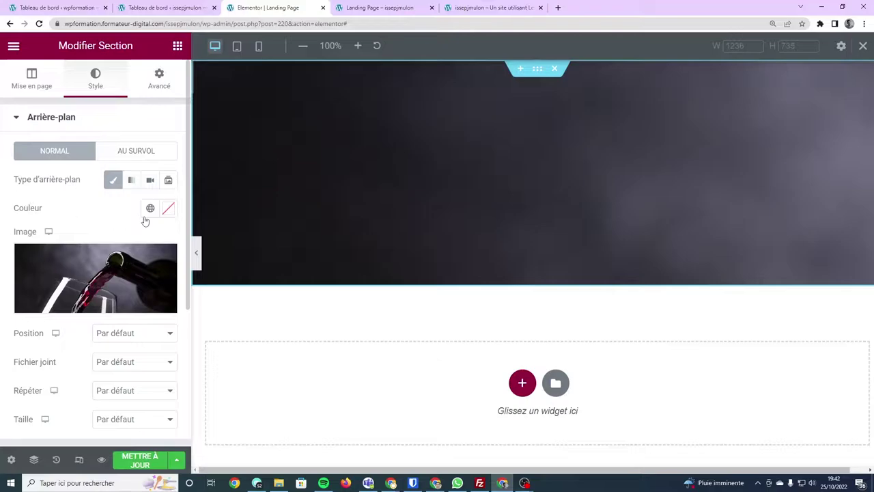
Try the background repeat and a custom image size, then reset the size to default
{"action": "scroll", "coordinate": [117, 259], "scroll_direction": "down", "scroll_amount": 1}
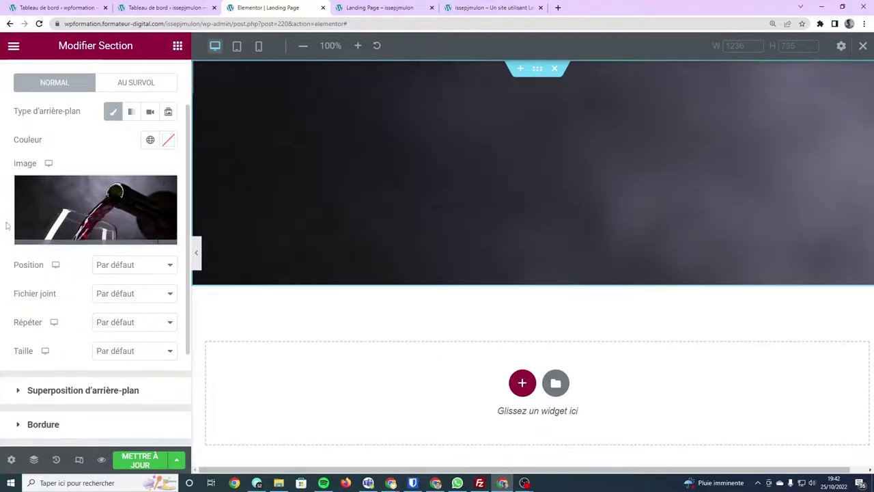
{"action": "left_click", "coordinate": [131, 328]}
{"action": "left_click", "coordinate": [131, 335]}
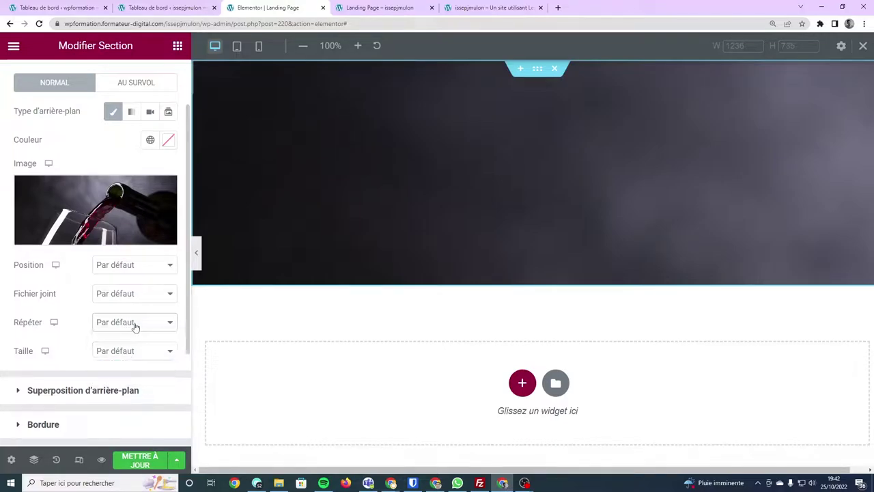
{"action": "left_click", "coordinate": [125, 355]}
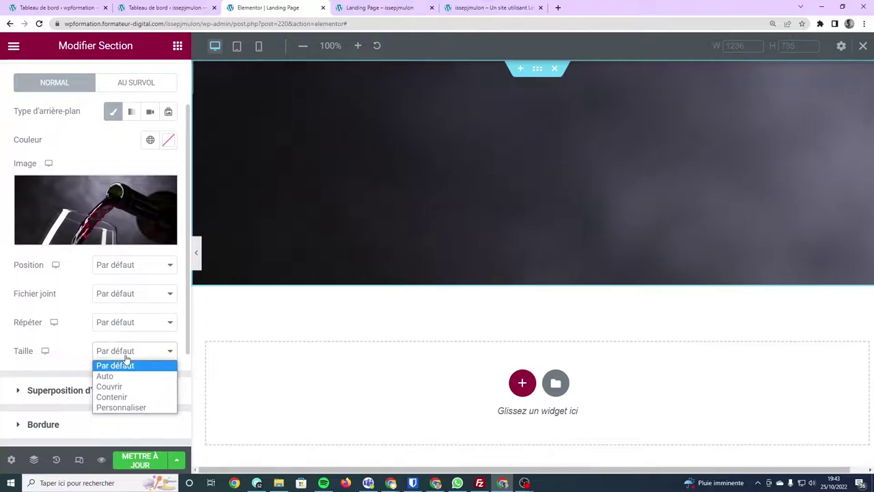
{"action": "left_click", "coordinate": [109, 408]}
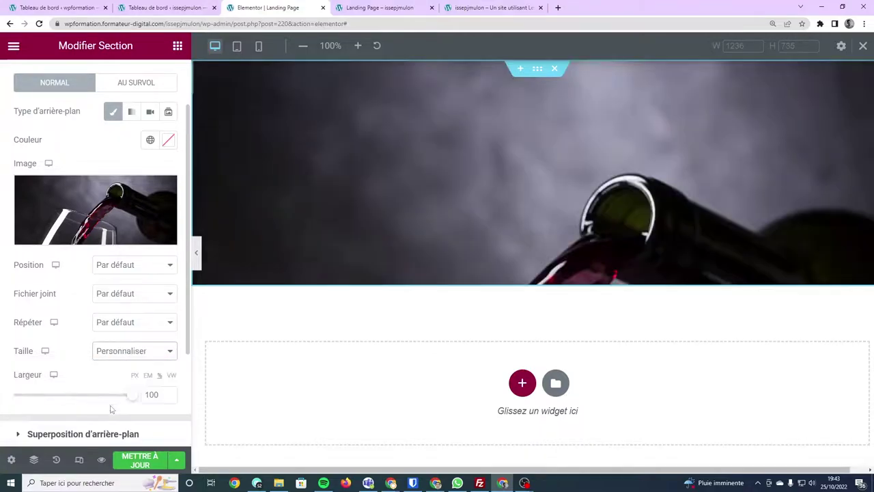
{"action": "mouse_move", "coordinate": [131, 395]}
{"action": "left_mouse_down"}
{"action": "mouse_move", "coordinate": [3, 409]}
{"action": "mouse_move", "coordinate": [34, 414]}
{"action": "mouse_move", "coordinate": [128, 395]}
{"action": "left_mouse_up"}
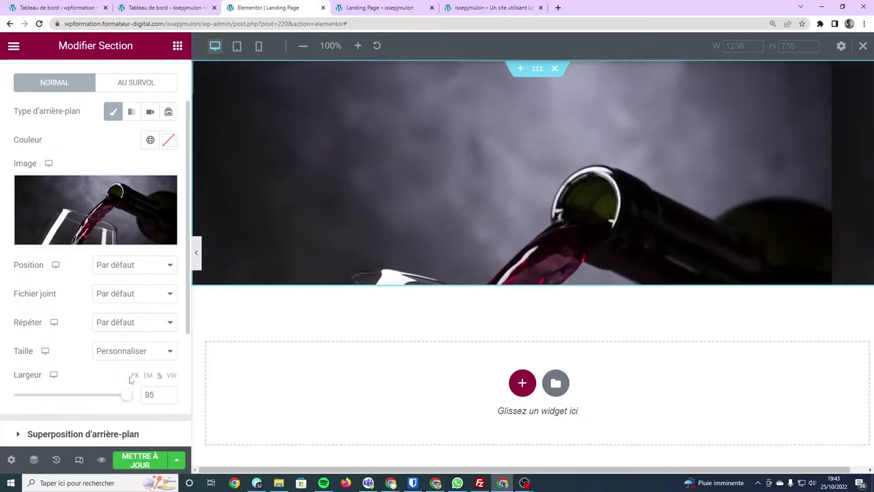
{"action": "left_click", "coordinate": [134, 351]}
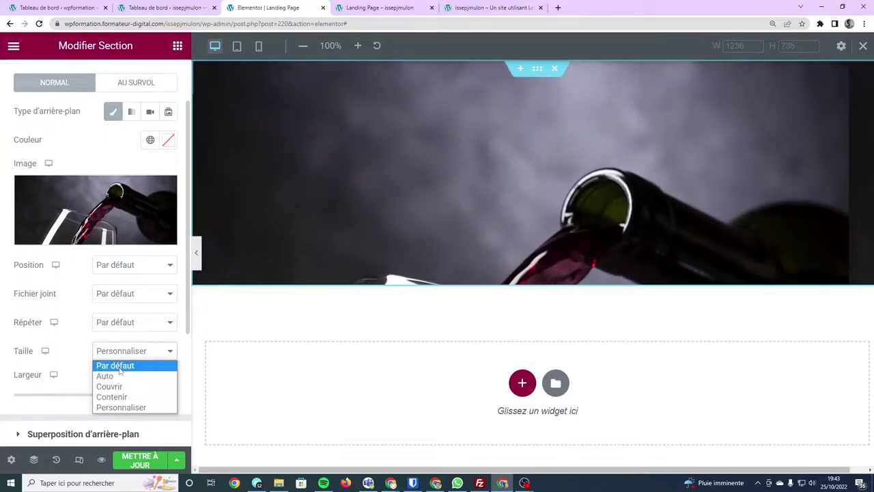
{"action": "left_click", "coordinate": [118, 367]}
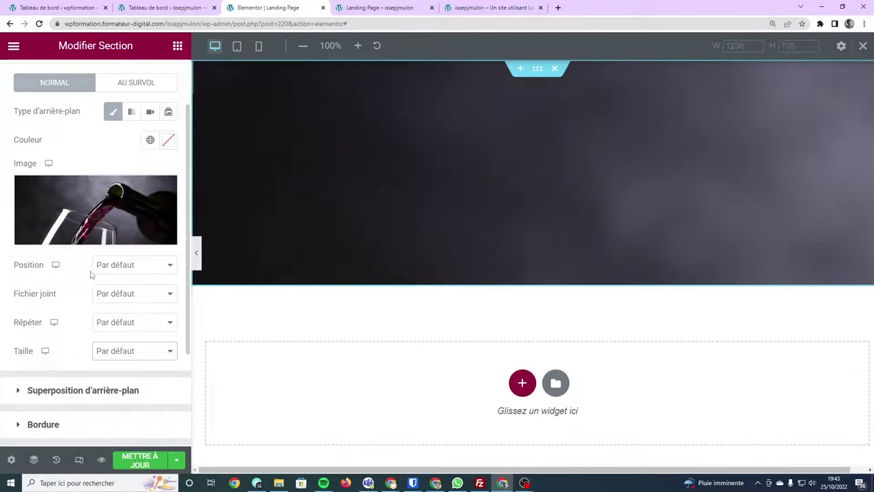
Set the background image Taille to Couvrir so the photo covers the section
{"action": "scroll", "coordinate": [98, 285], "scroll_direction": "down", "scroll_amount": 2}
{"action": "scroll", "coordinate": [98, 284], "scroll_direction": "up", "scroll_amount": 3}
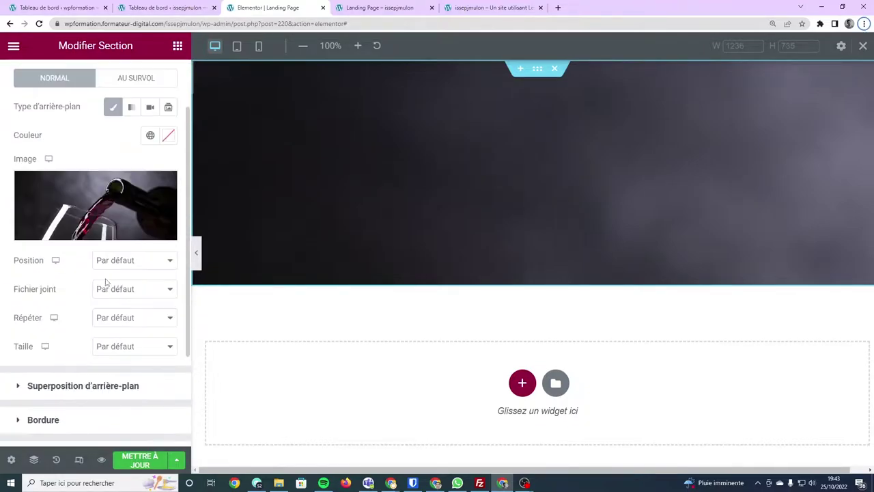
{"action": "scroll", "coordinate": [106, 281], "scroll_direction": "up", "scroll_amount": 5, "text": "ctrl"}
{"action": "scroll", "coordinate": [156, 378], "scroll_direction": "down", "scroll_amount": 3}
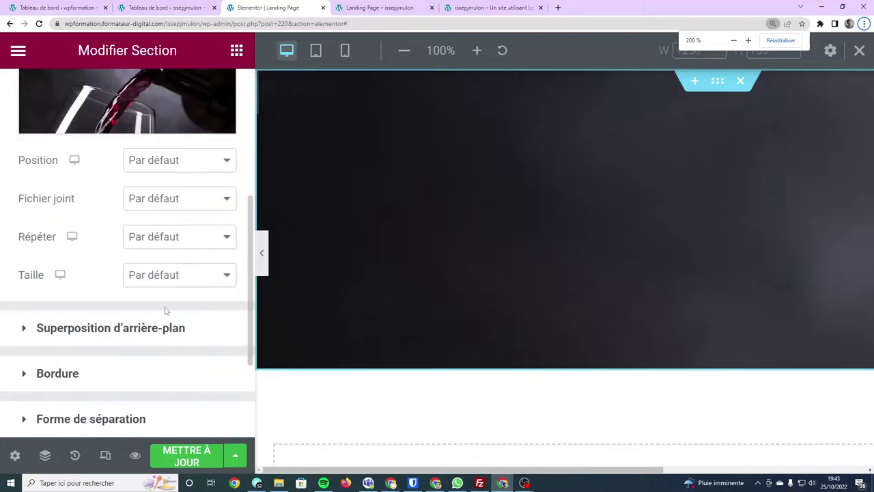
{"action": "left_click", "coordinate": [168, 272]}
{"action": "left_click", "coordinate": [170, 321]}
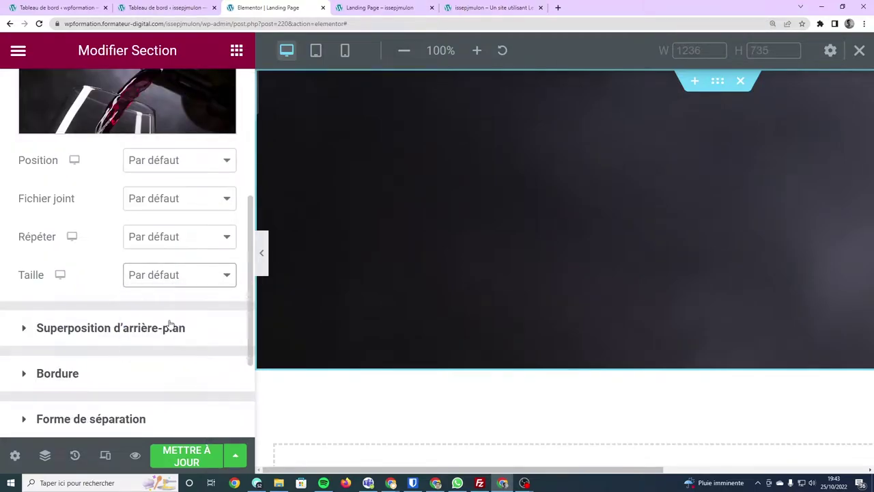
{"action": "scroll", "coordinate": [508, 283], "scroll_direction": "up", "scroll_amount": 1, "text": "ctrl"}
{"action": "scroll", "coordinate": [508, 284], "scroll_direction": "down", "scroll_amount": 1, "text": "ctrl"}
{"action": "scroll", "coordinate": [507, 284], "scroll_direction": "down", "scroll_amount": 2, "text": "ctrl"}
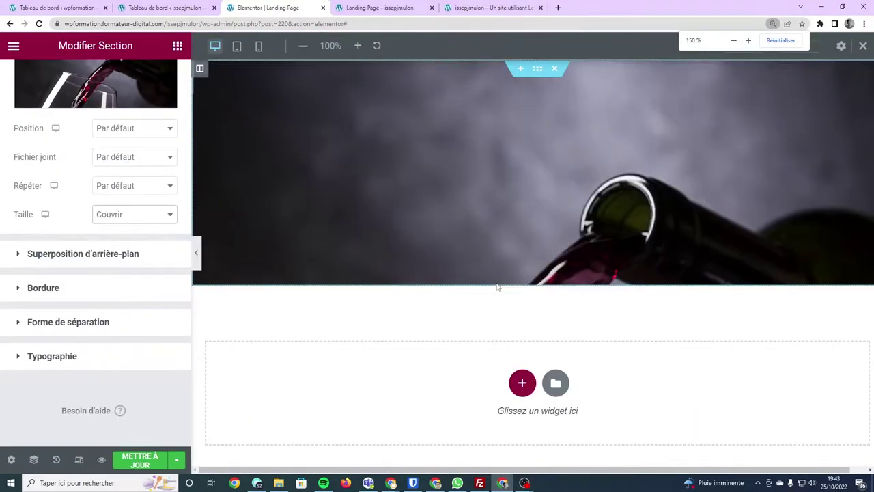
{"action": "scroll", "coordinate": [451, 265], "scroll_direction": "down", "scroll_amount": 1, "text": "ctrl"}
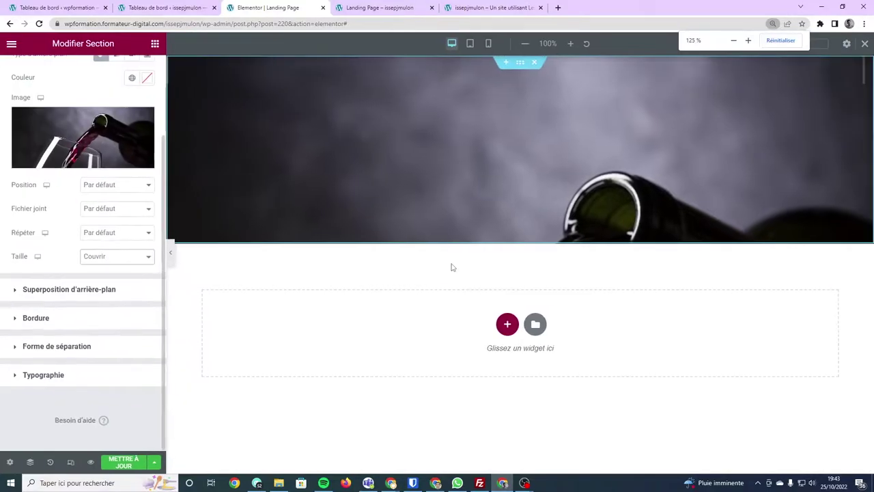
{"action": "scroll", "coordinate": [450, 260], "scroll_direction": "up", "scroll_amount": 1, "text": "ctrl"}
Raise the spacer height to 457 px and save the page with METTRE À JOUR
{"action": "left_click", "coordinate": [239, 179]}
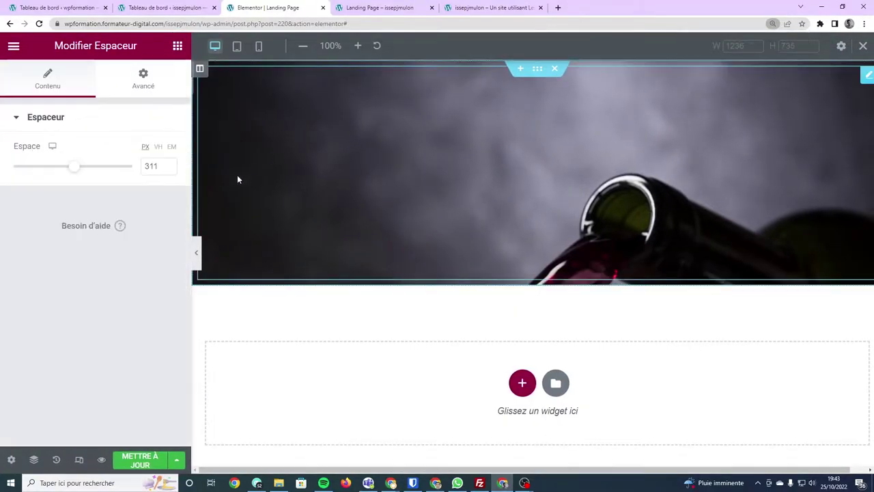
{"action": "left_click_drag", "start_coordinate": [75, 167], "coordinate": [102, 177]}
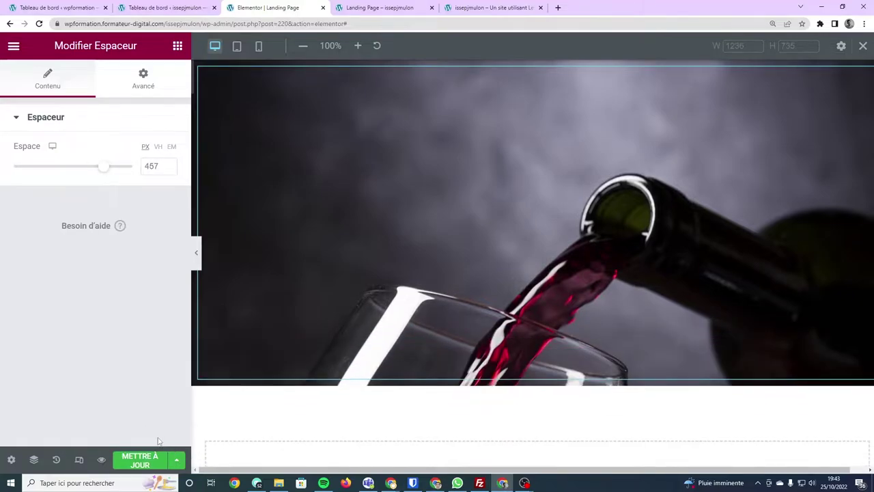
{"action": "left_click", "coordinate": [140, 460]}
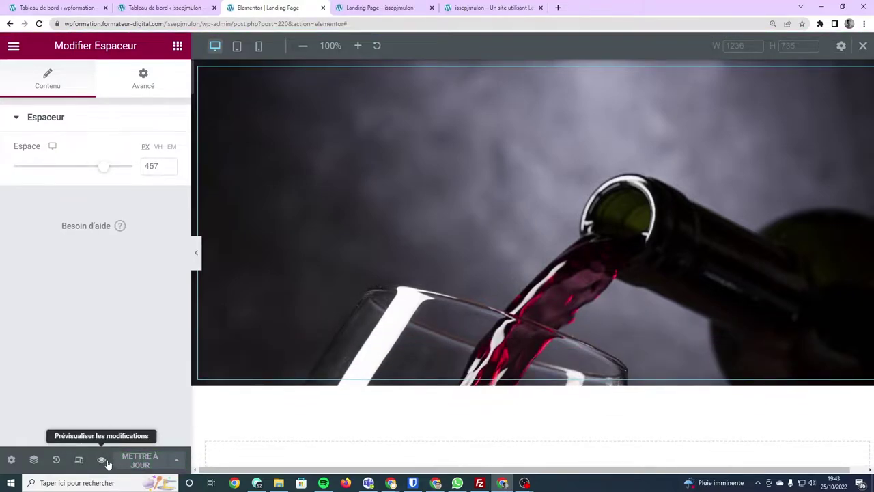
Compare the landing page preview against the live wine homepage
{"action": "left_click", "coordinate": [102, 461]}
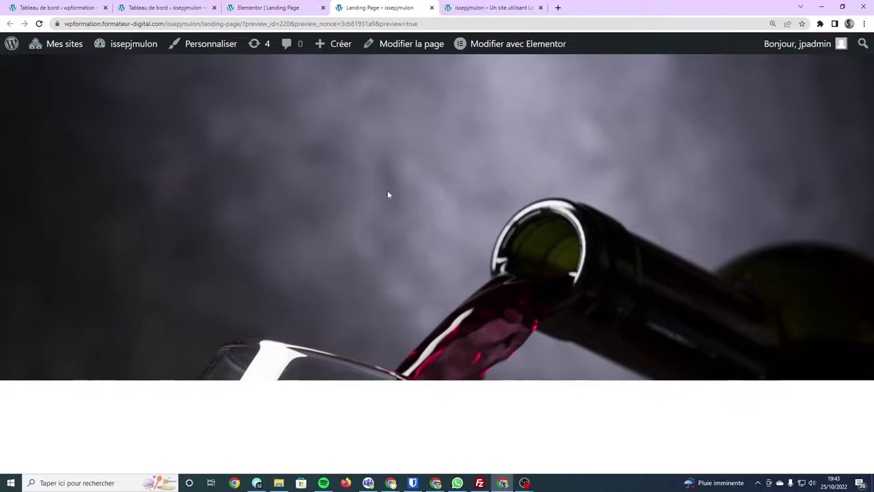
{"action": "left_click", "coordinate": [471, 7]}
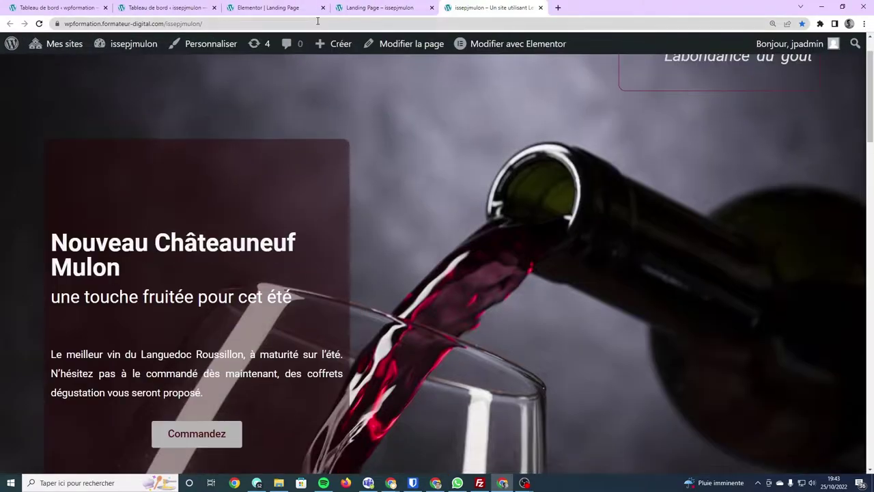
{"action": "left_click", "coordinate": [374, 10]}
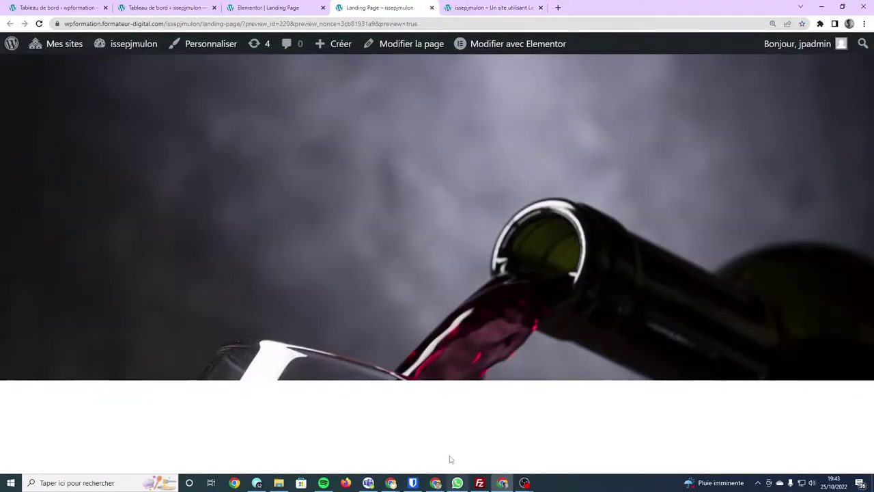
{"action": "left_click", "coordinate": [481, 8]}
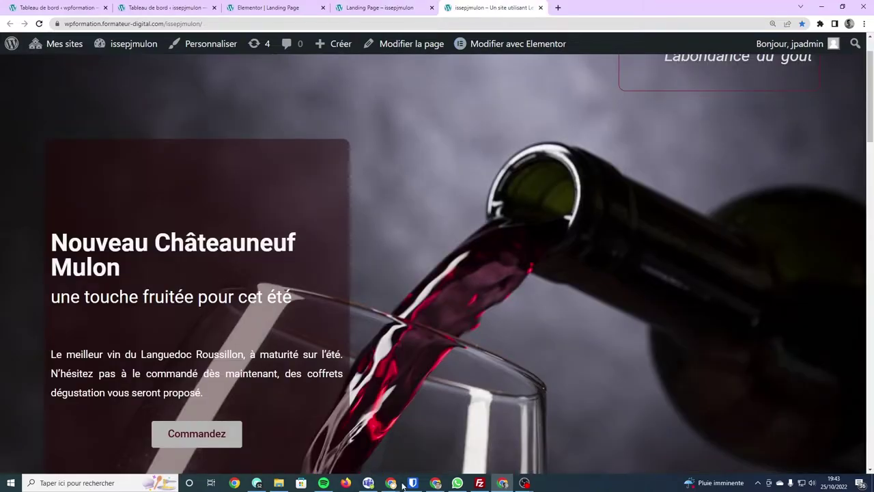
{"action": "scroll", "coordinate": [478, 273], "scroll_direction": "down", "scroll_amount": 2}
{"action": "scroll", "coordinate": [549, 284], "scroll_direction": "up", "scroll_amount": 1}
{"action": "scroll", "coordinate": [549, 285], "scroll_direction": "up", "scroll_amount": 2}
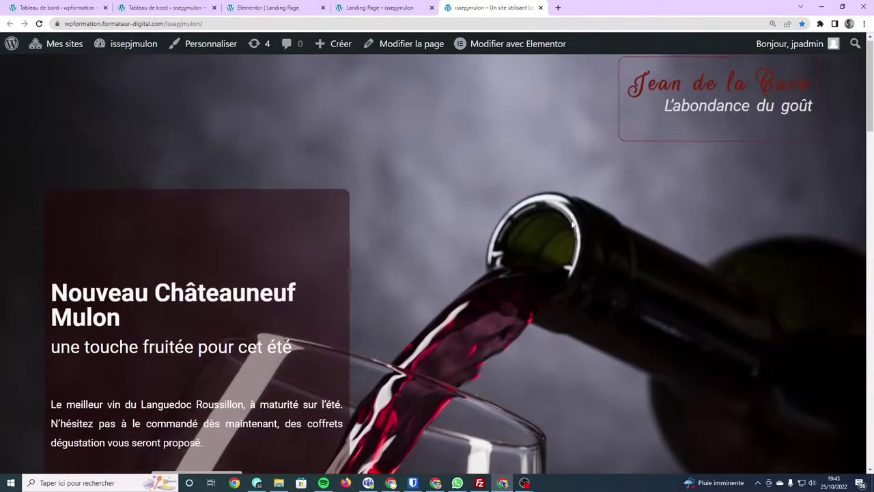
{"action": "left_click", "coordinate": [386, 9]}
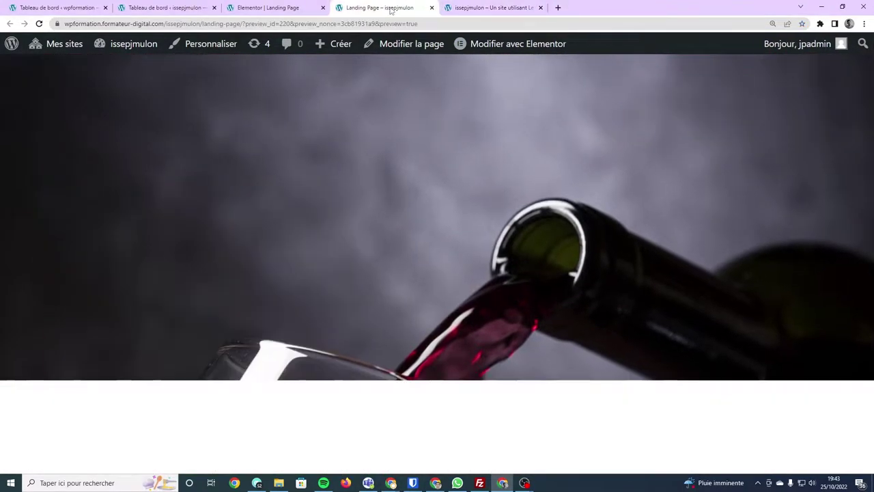
{"action": "left_click", "coordinate": [463, 8]}
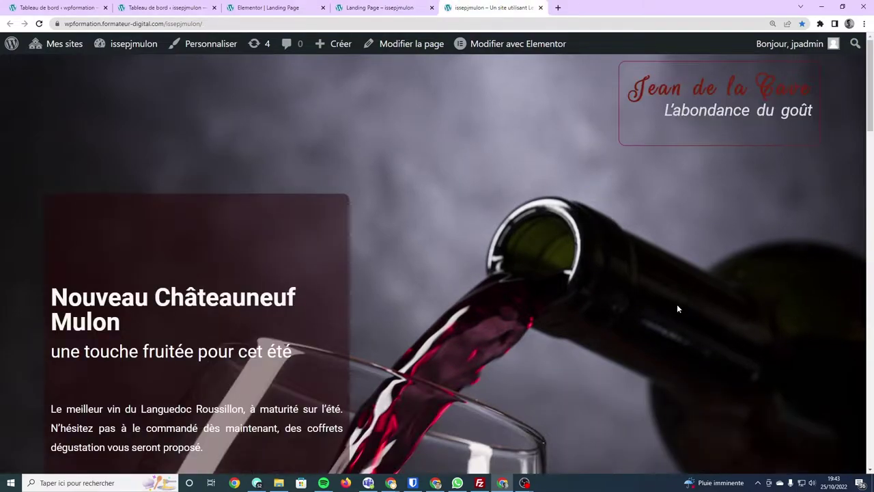
{"action": "left_click", "coordinate": [379, 9]}
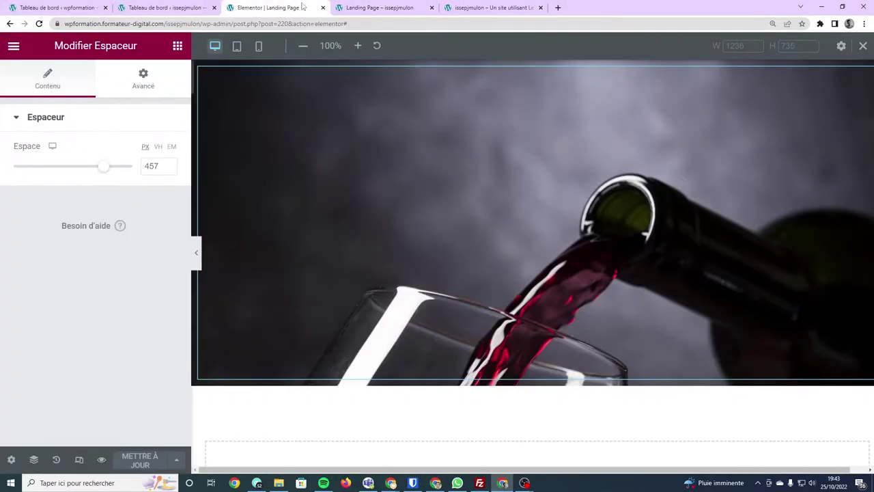
Back in the editor, enlarge the spacer to 586 px, save, and preview
{"action": "left_click", "coordinate": [263, 9]}
{"action": "left_click_drag", "start_coordinate": [105, 168], "coordinate": [125, 178]}
{"action": "left_click", "coordinate": [140, 459]}
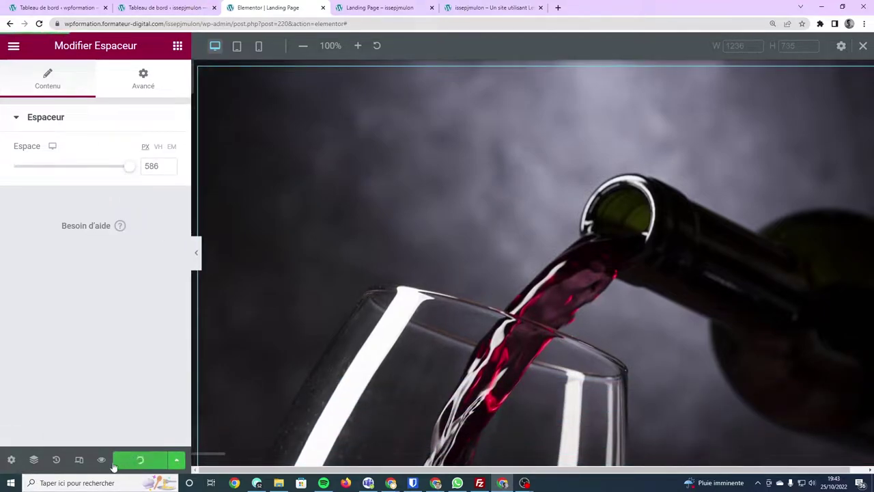
{"action": "left_click", "coordinate": [102, 460]}
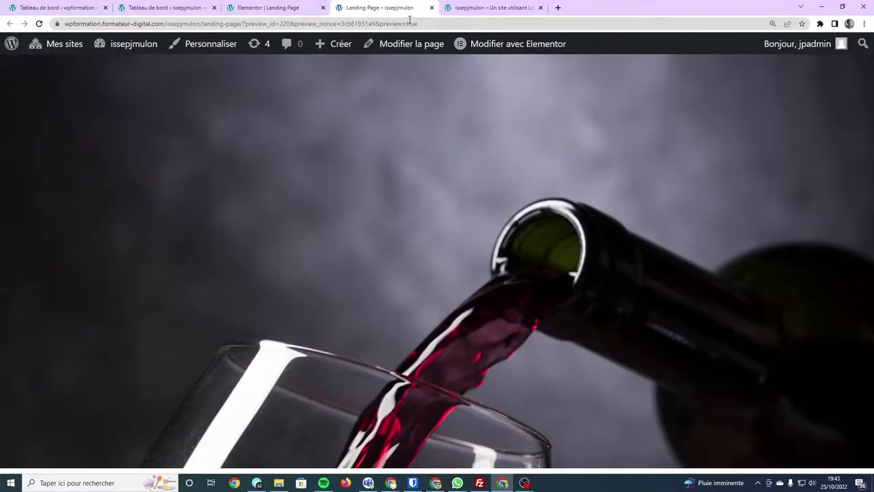
Compare the updated preview with the live homepage again, then return to the editor
{"action": "left_click", "coordinate": [455, 9]}
{"action": "left_click", "coordinate": [405, 9]}
{"action": "left_click", "coordinate": [475, 9]}
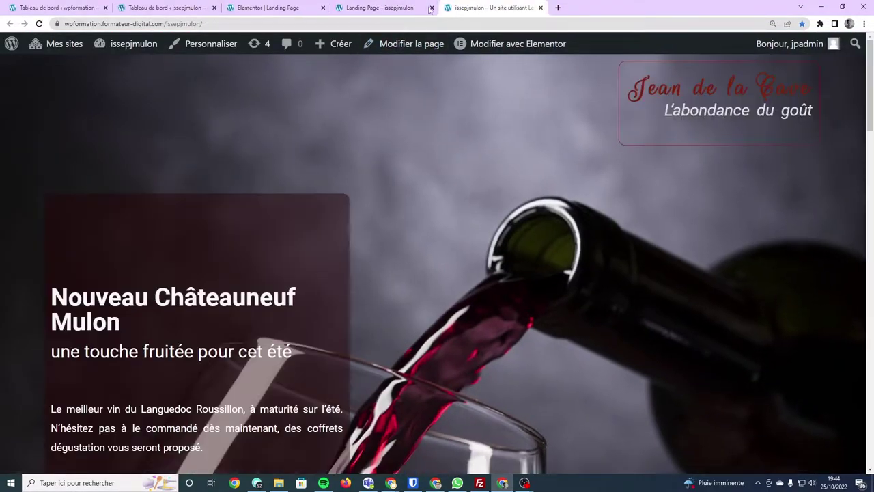
{"action": "left_click", "coordinate": [363, 10]}
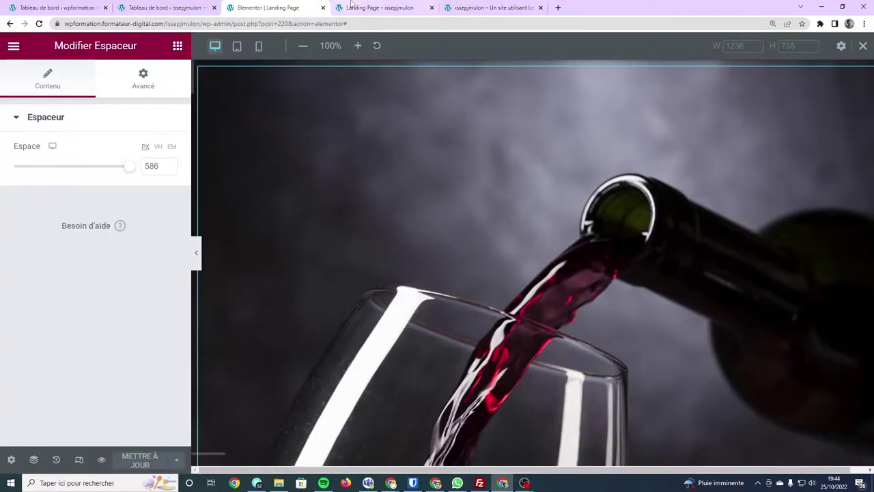
{"action": "left_click", "coordinate": [274, 8]}
{"action": "left_click", "coordinate": [485, 8]}
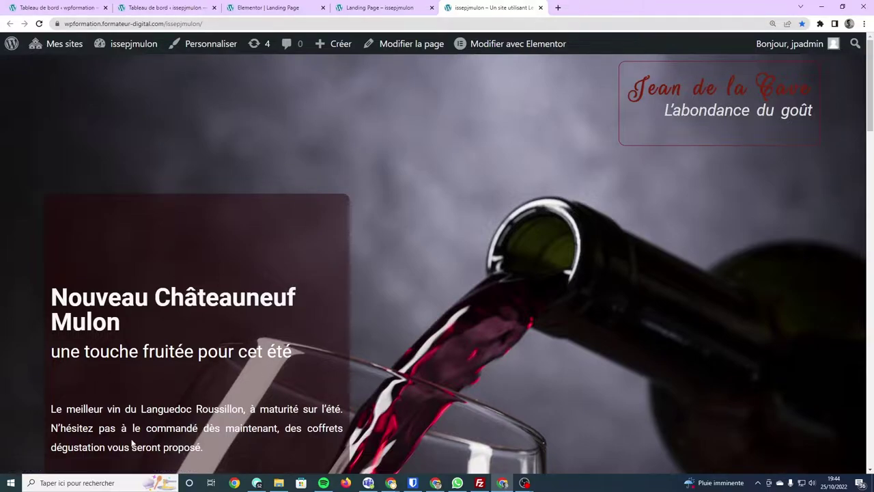
{"action": "left_click", "coordinate": [378, 7]}
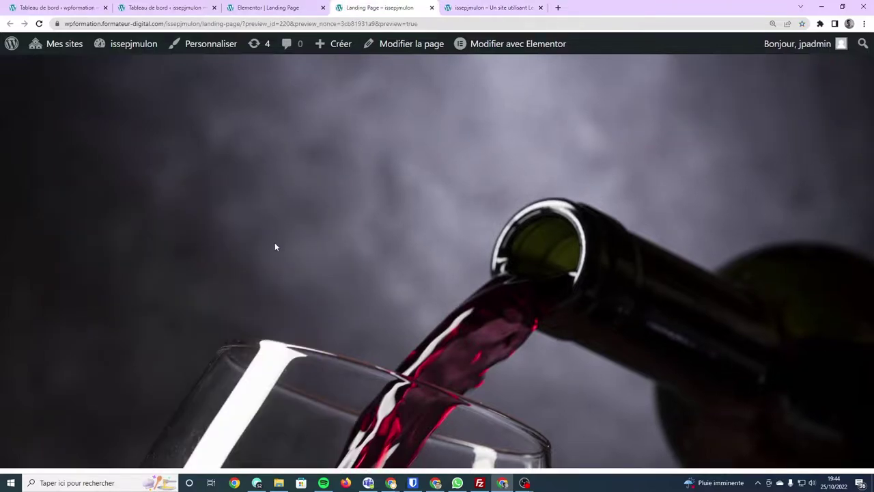
{"action": "left_click", "coordinate": [272, 8]}
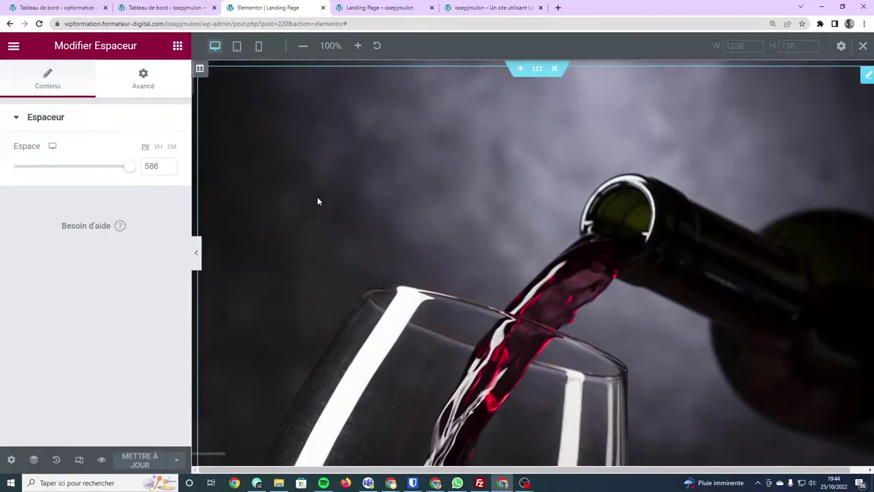
Select the wine section and its spacer, then open the spacer's context menu
{"action": "left_click", "coordinate": [537, 78]}
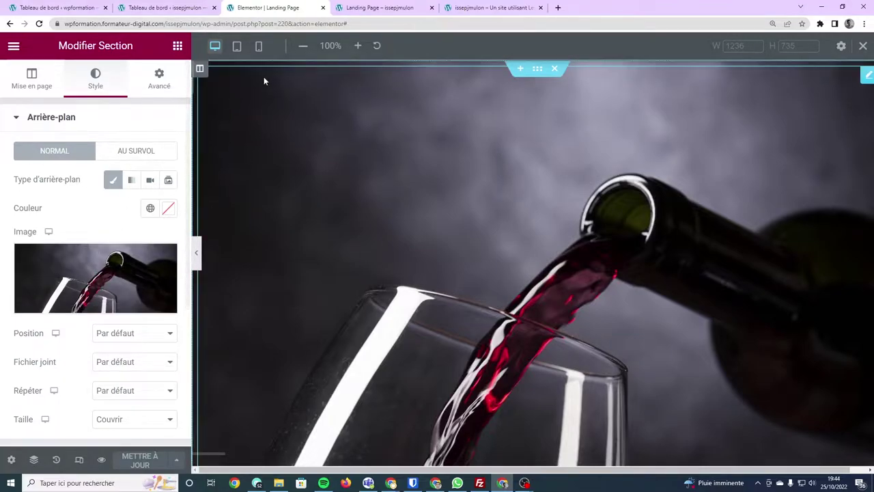
{"action": "left_click", "coordinate": [868, 75]}
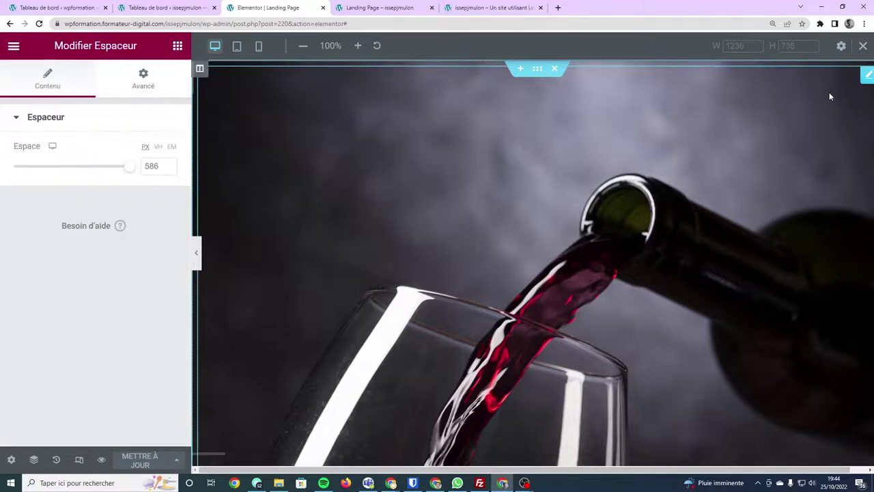
{"action": "mouse_move", "coordinate": [868, 75]}
{"action": "left_mouse_down"}
{"action": "mouse_move", "coordinate": [747, 98]}
{"action": "mouse_move", "coordinate": [734, 79]}
{"action": "left_mouse_up"}
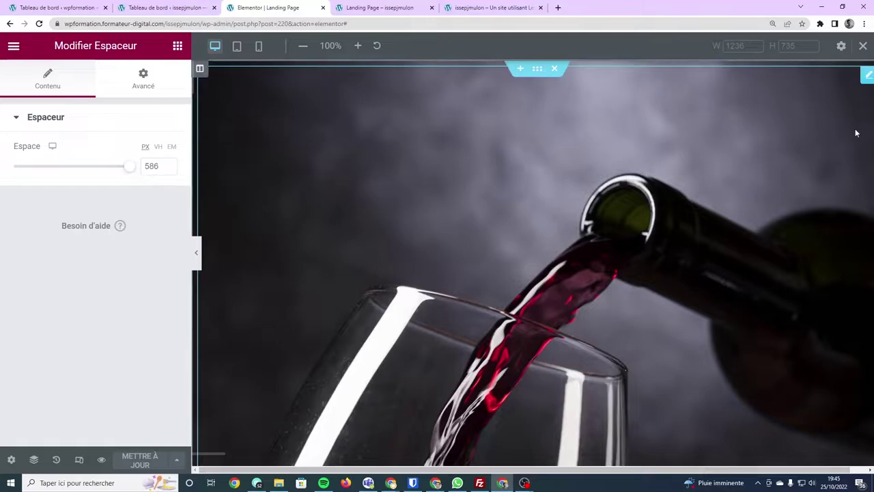
{"action": "right_click", "coordinate": [862, 81]}
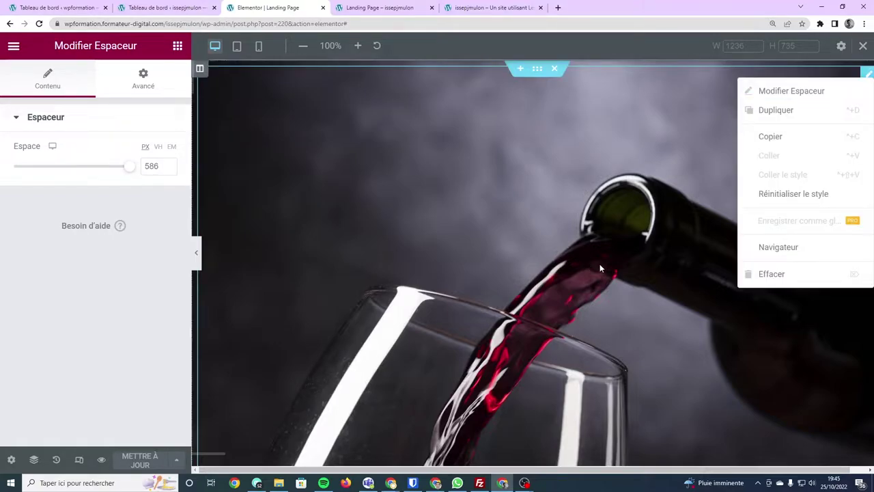
Delete the spacer with Effacer, check the preview and live homepage, then return to the editor
{"action": "left_click", "coordinate": [747, 273]}
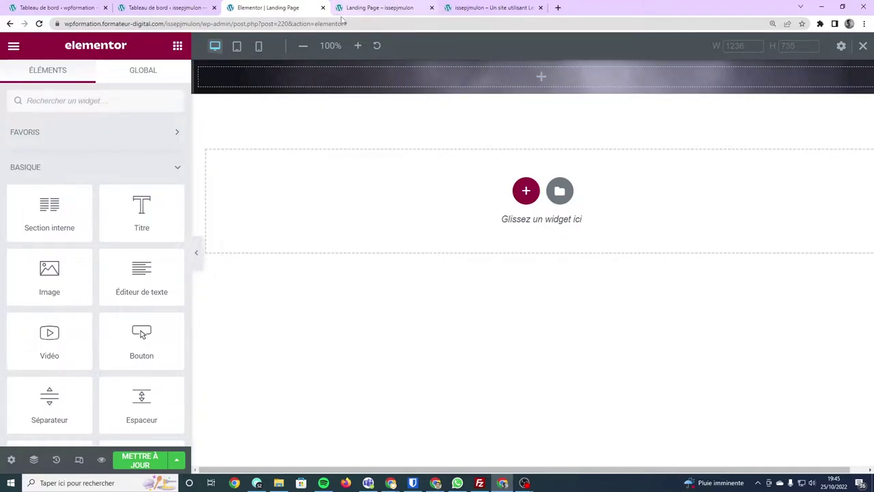
{"action": "left_click", "coordinate": [372, 8]}
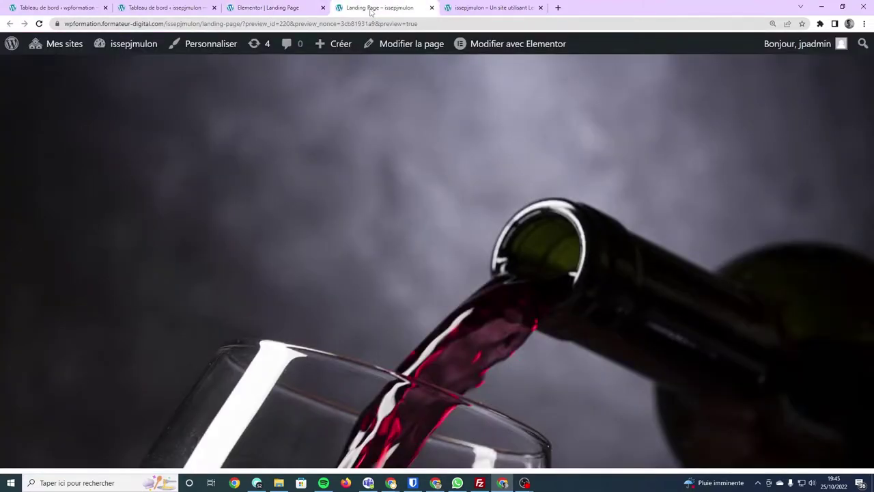
{"action": "left_click", "coordinate": [298, 9]}
{"action": "left_click", "coordinate": [502, 9]}
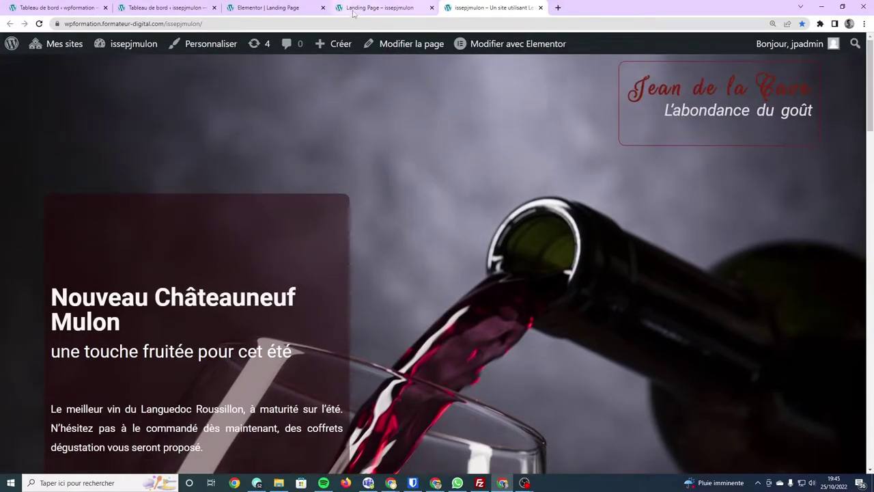
{"action": "left_click", "coordinate": [353, 10]}
{"action": "left_click", "coordinate": [276, 9]}
{"action": "mouse_move", "coordinate": [347, 75]}
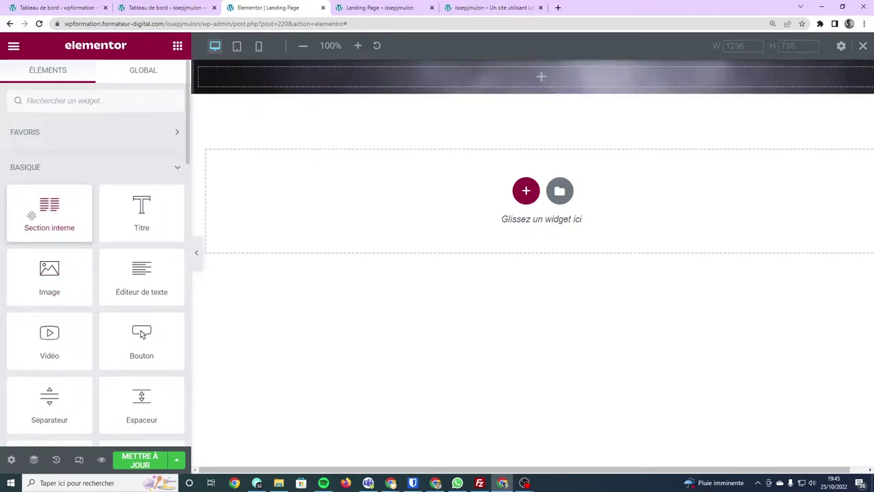
Add a test one-column section and try dragging it into the header
{"action": "scroll", "coordinate": [38, 215], "scroll_direction": "down", "scroll_amount": 2, "text": "ctrl"}
{"action": "scroll", "coordinate": [106, 272], "scroll_direction": "up", "scroll_amount": 7, "text": "ctrl"}
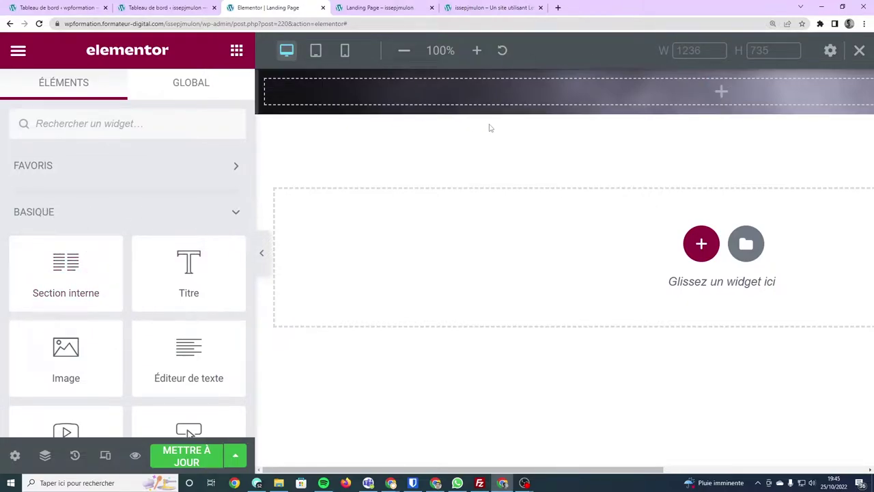
{"action": "scroll", "coordinate": [496, 132], "scroll_direction": "down", "scroll_amount": 1, "text": "ctrl"}
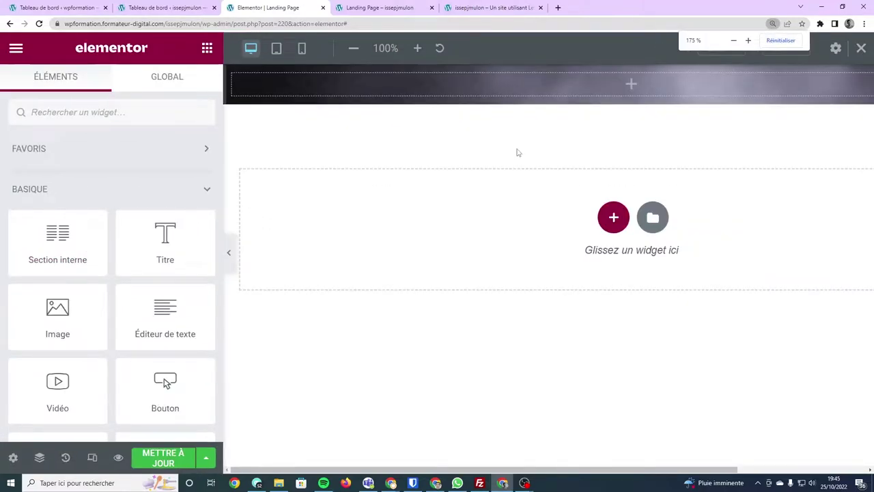
{"action": "left_click", "coordinate": [614, 218]}
{"action": "left_click", "coordinate": [433, 261]}
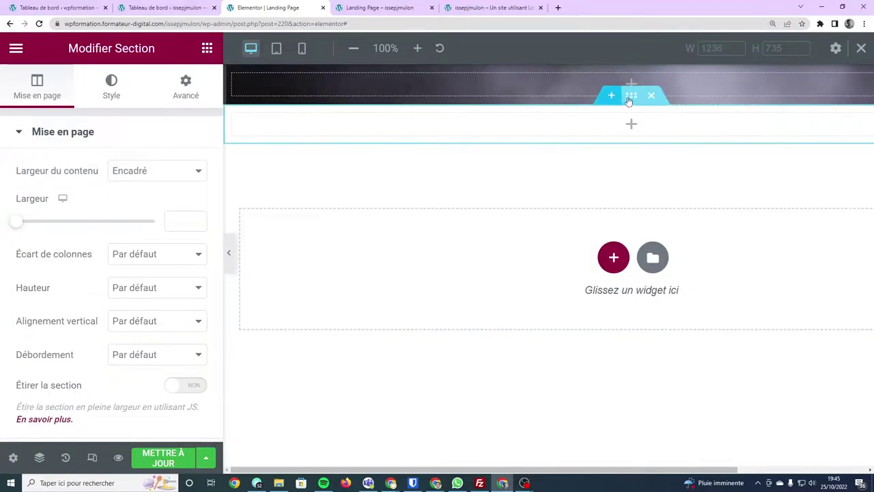
{"action": "left_click_drag", "start_coordinate": [631, 95], "coordinate": [623, 112]}
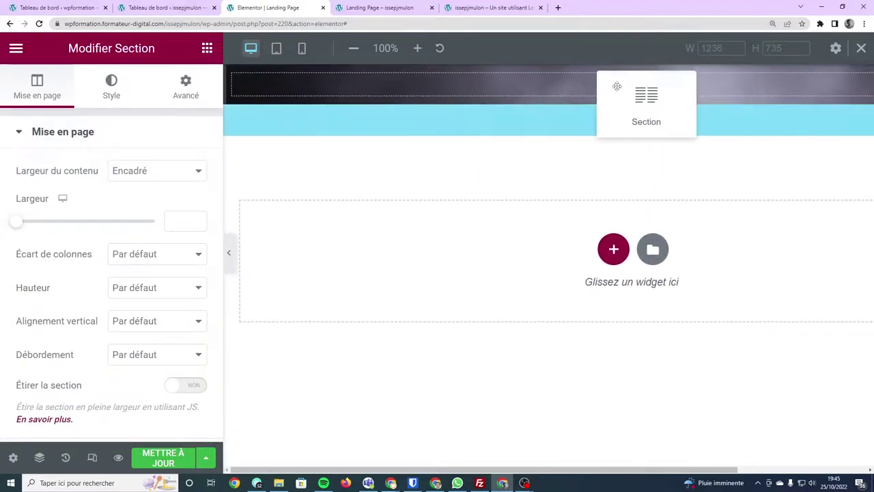
{"action": "left_click_drag", "start_coordinate": [623, 112], "coordinate": [608, 120]}
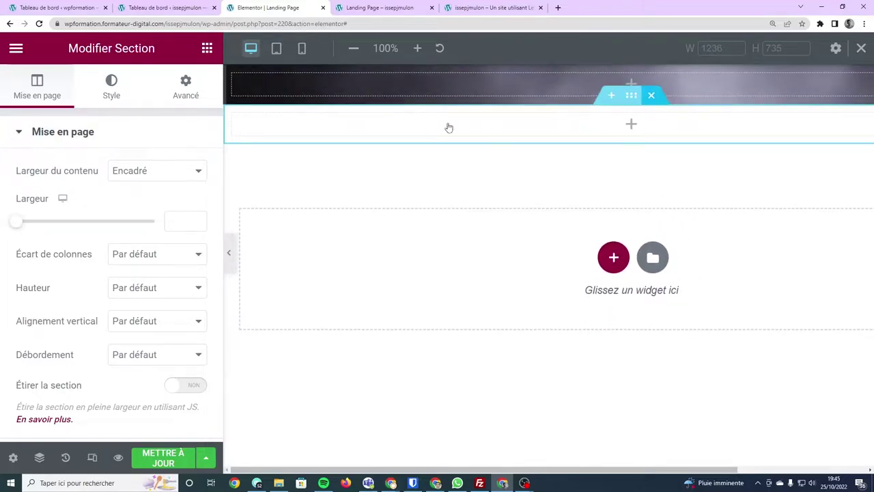
Delete the test section and drop a two-column Section interne into the header, zooming to 125%
{"action": "key", "text": "Delete"}
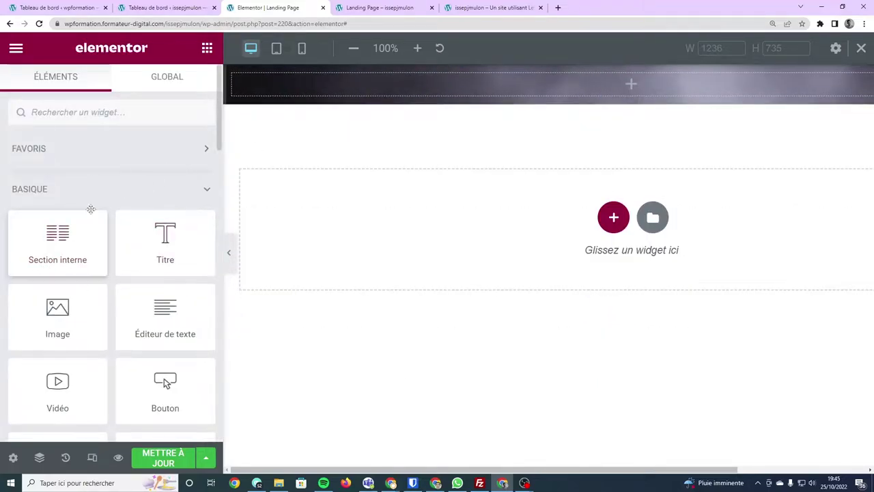
{"action": "left_click_drag", "start_coordinate": [76, 247], "coordinate": [468, 87]}
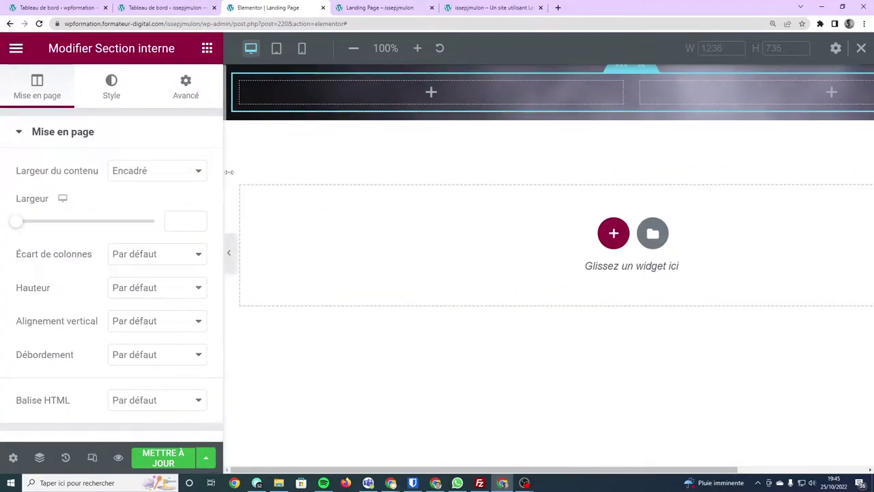
{"action": "key", "text": "ctrl+minus"}
{"action": "key", "text": "ctrl+minus"}
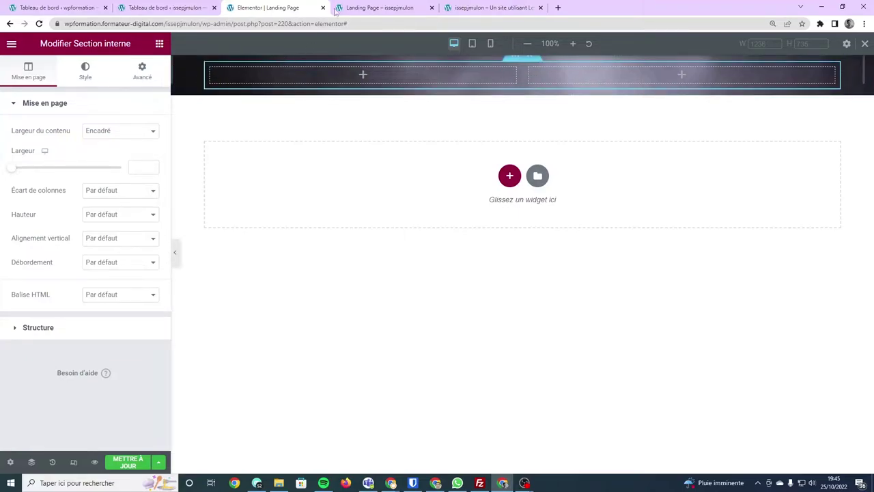
Review the Landing Page preview and live home page, then open the page's edit screen in a new tab
{"action": "left_click", "coordinate": [359, 9]}
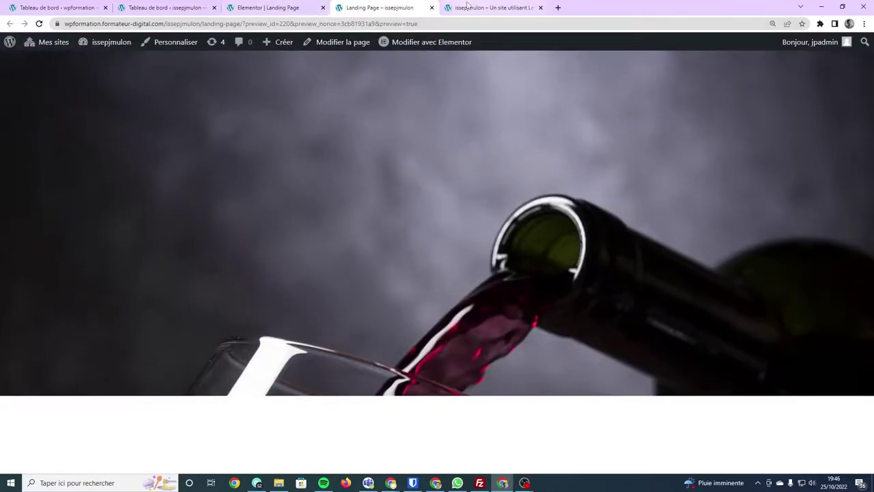
{"action": "mouse_move", "coordinate": [471, 8]}
{"action": "left_mouse_down"}
{"action": "mouse_move", "coordinate": [410, 4]}
{"action": "mouse_move", "coordinate": [399, 28]}
{"action": "left_mouse_up"}
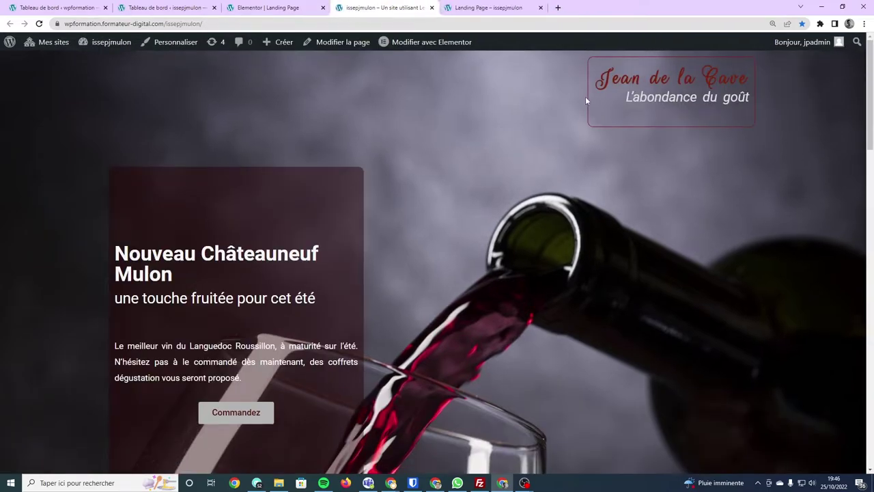
{"action": "left_click_drag", "start_coordinate": [598, 81], "coordinate": [755, 83]}
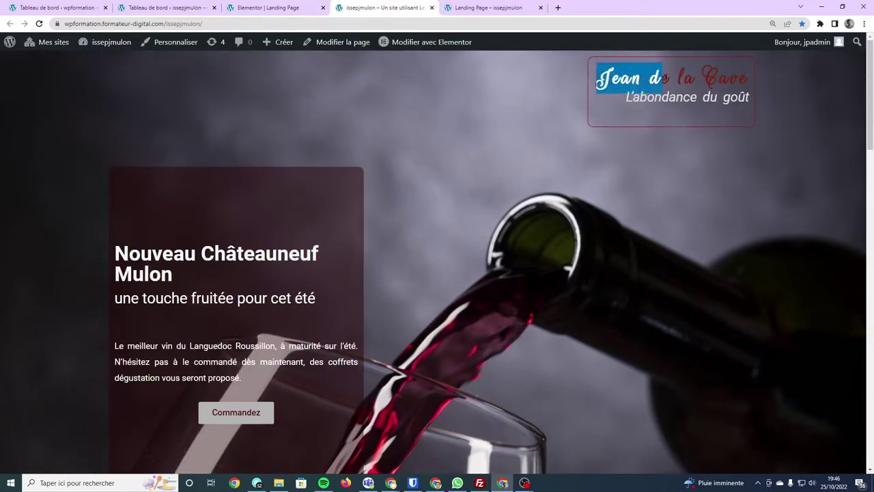
{"action": "right_click", "coordinate": [350, 37]}
{"action": "left_click", "coordinate": [382, 43]}
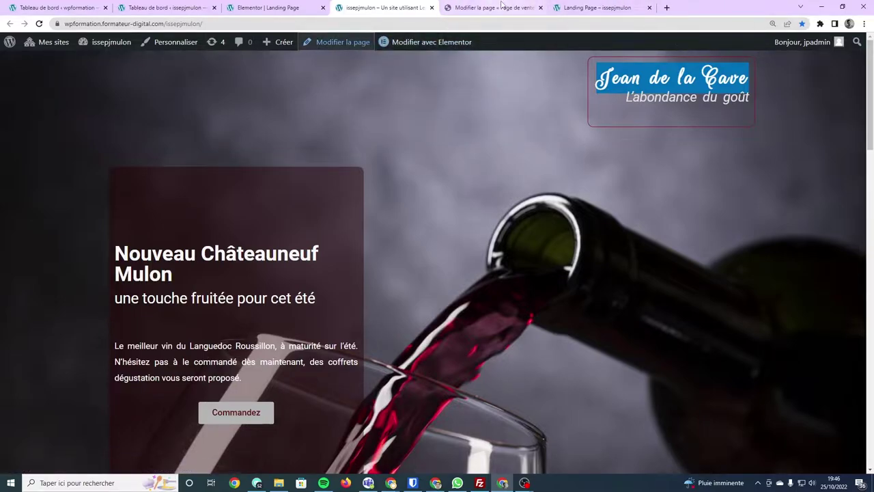
Load the Page de vente in Elementor, compare it with the live site, and return to the Landing Page
{"action": "left_click", "coordinate": [478, 9]}
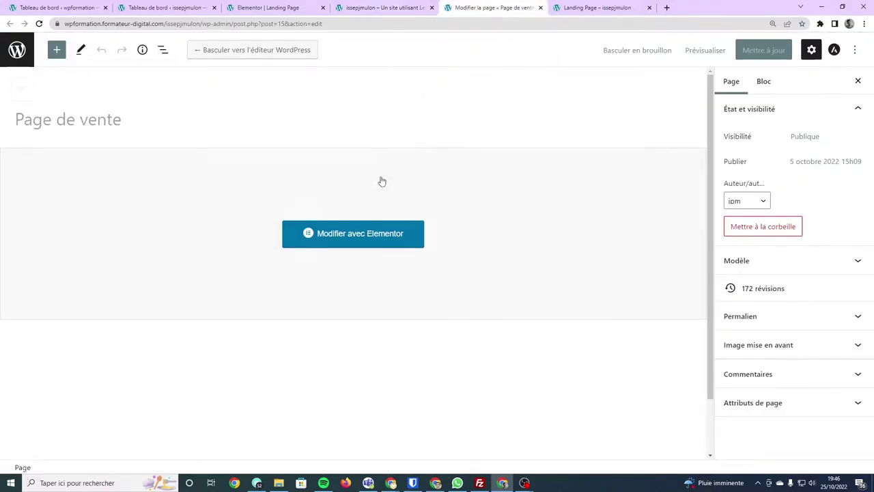
{"action": "left_click", "coordinate": [378, 236]}
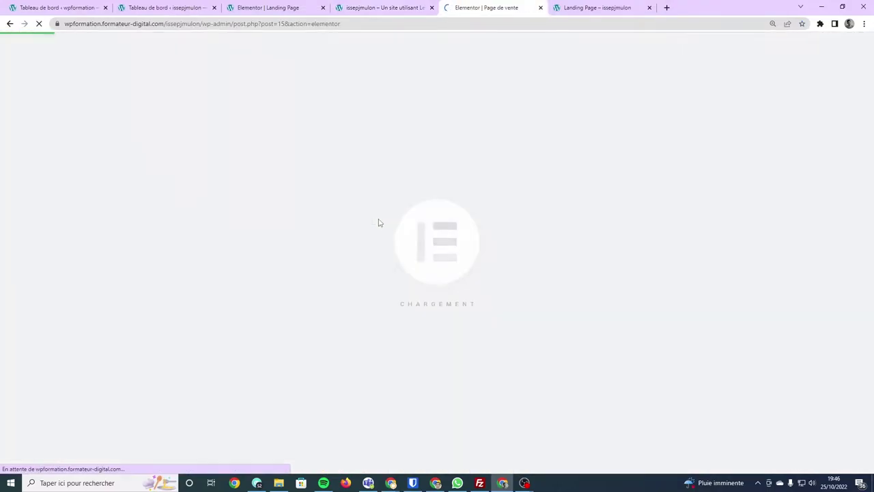
{"action": "left_click", "coordinate": [397, 12]}
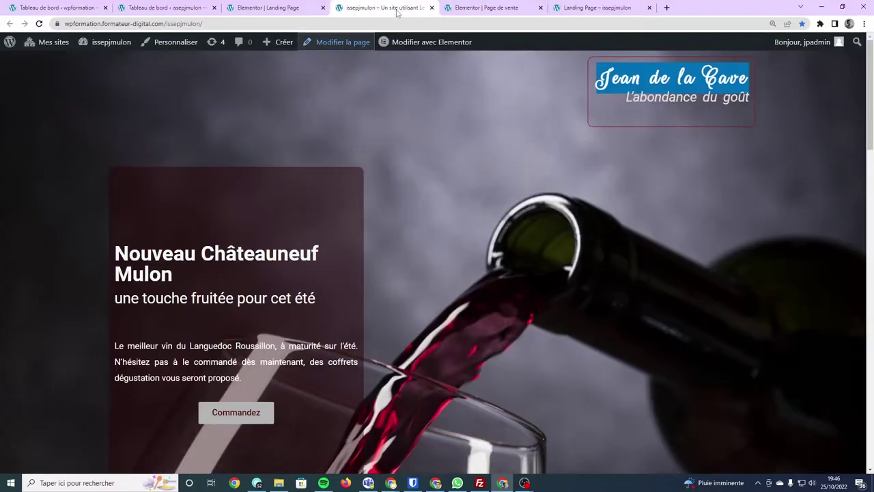
{"action": "left_click", "coordinate": [478, 9]}
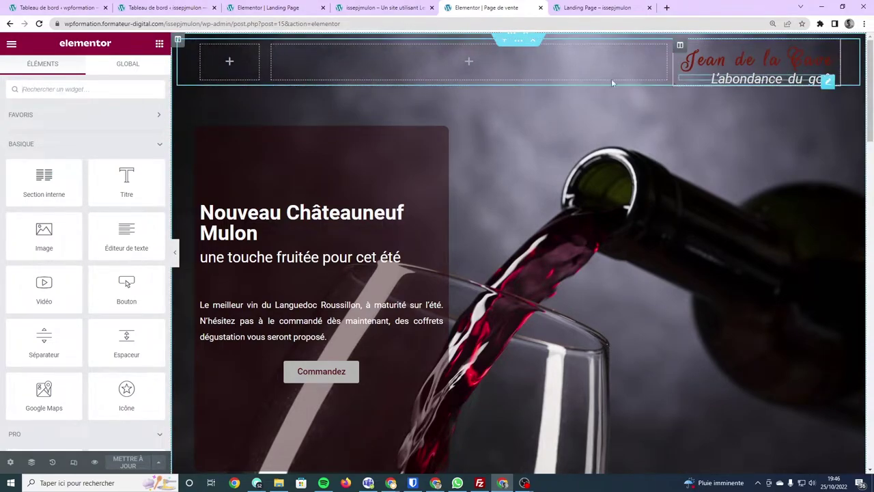
{"action": "left_click", "coordinate": [383, 8]}
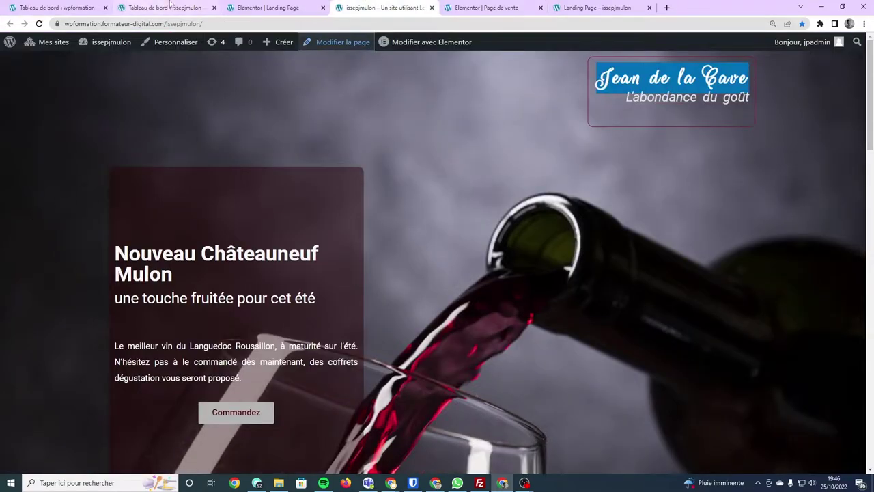
{"action": "left_click", "coordinate": [266, 7]}
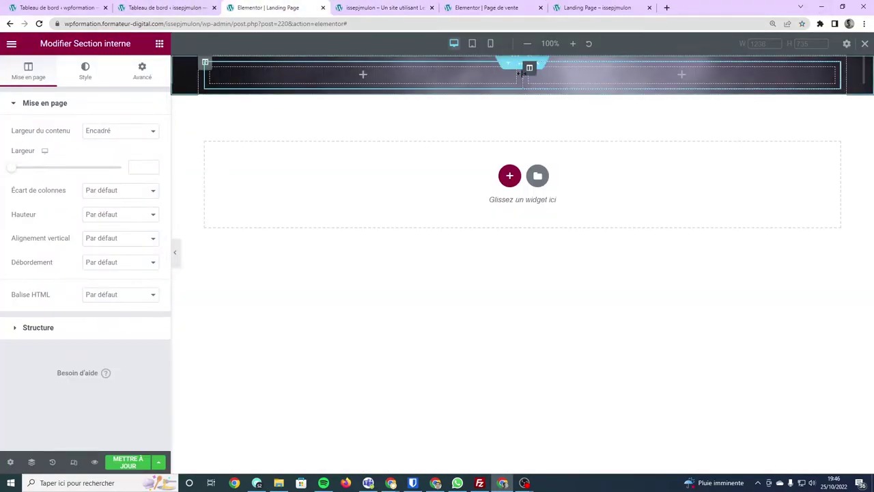
Widen the left header column and drop a Title widget into the narrowed right column
{"action": "left_click_drag", "start_coordinate": [524, 80], "coordinate": [676, 72]}
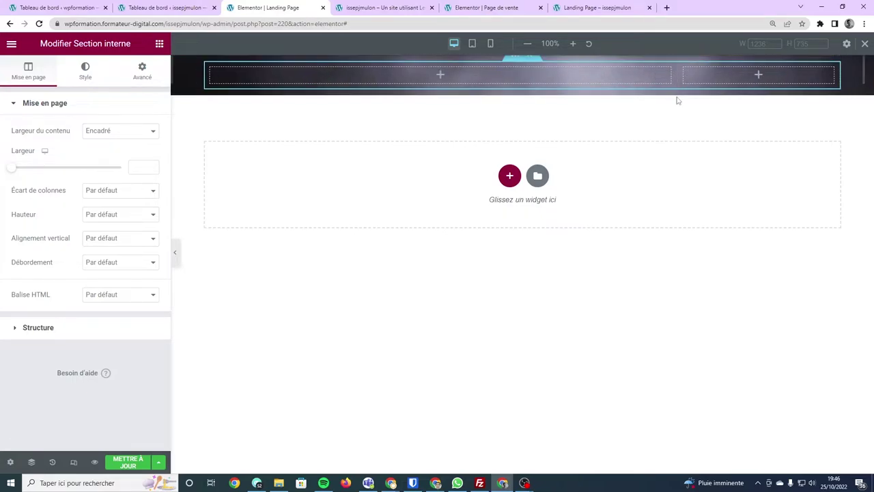
{"action": "left_click", "coordinate": [159, 45]}
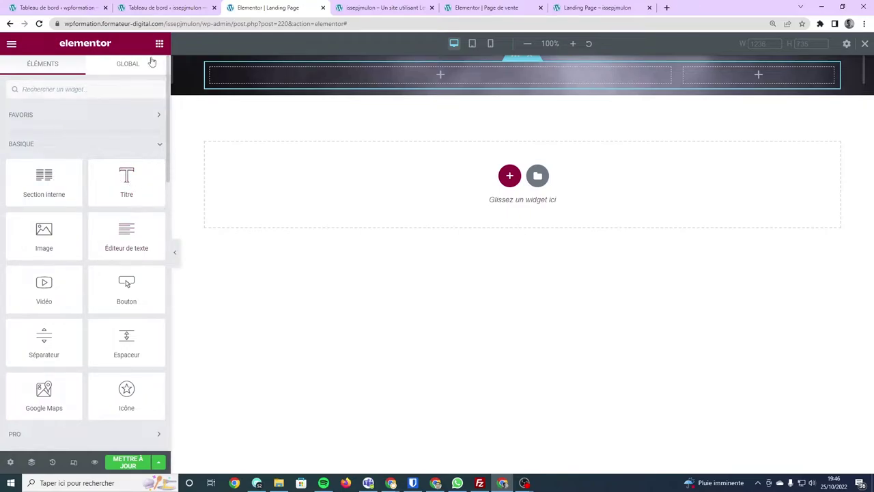
{"action": "mouse_move", "coordinate": [117, 185]}
{"action": "left_mouse_down"}
{"action": "mouse_move", "coordinate": [445, 104]}
{"action": "mouse_move", "coordinate": [741, 74]}
{"action": "left_mouse_up"}
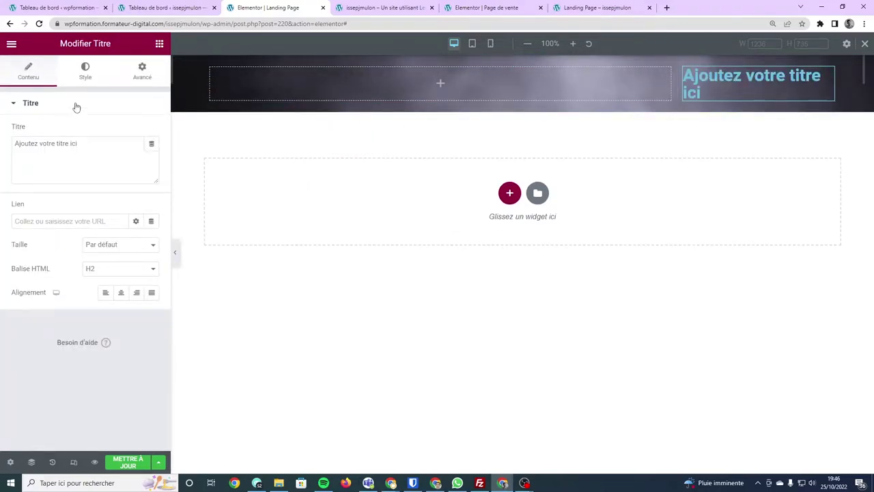
Zoom the browser to 150% and change the heading text to 'Jean de la Cave'
{"action": "key", "text": "ctrl+plus"}
{"action": "key", "text": "ctrl+plus"}
{"action": "key", "text": "ctrl+plus"}
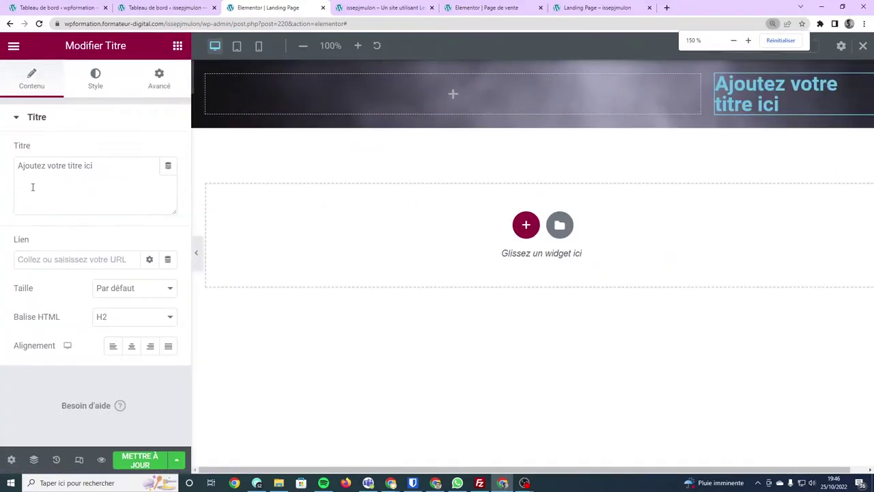
{"action": "triple_click", "coordinate": [32, 166]}
{"action": "type", "text": "Jean "}
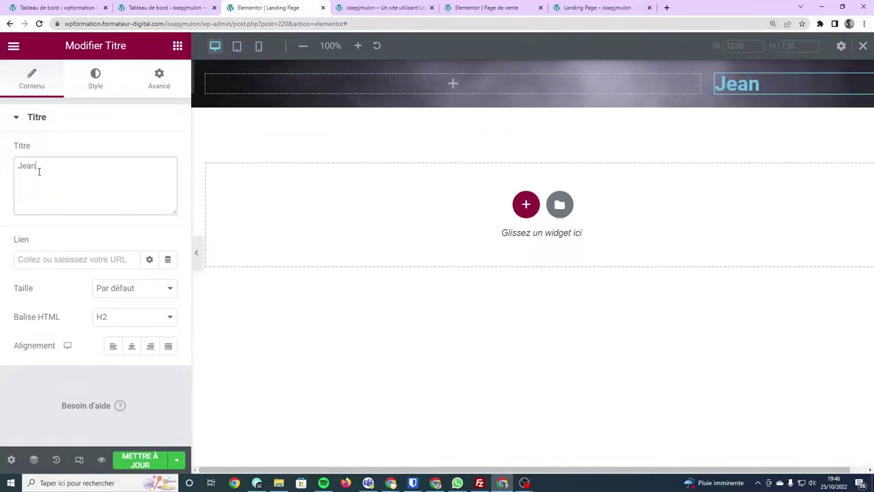
{"action": "type", "text": "De "}
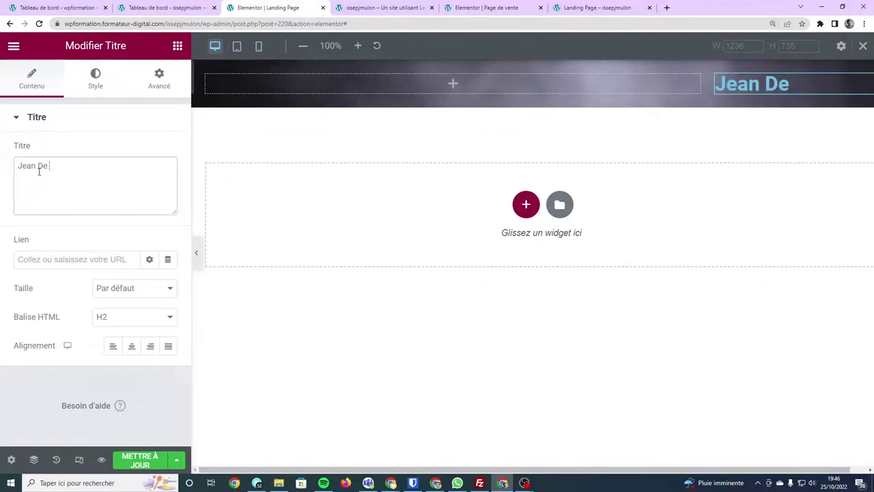
{"action": "type", "text": "la Cave"}
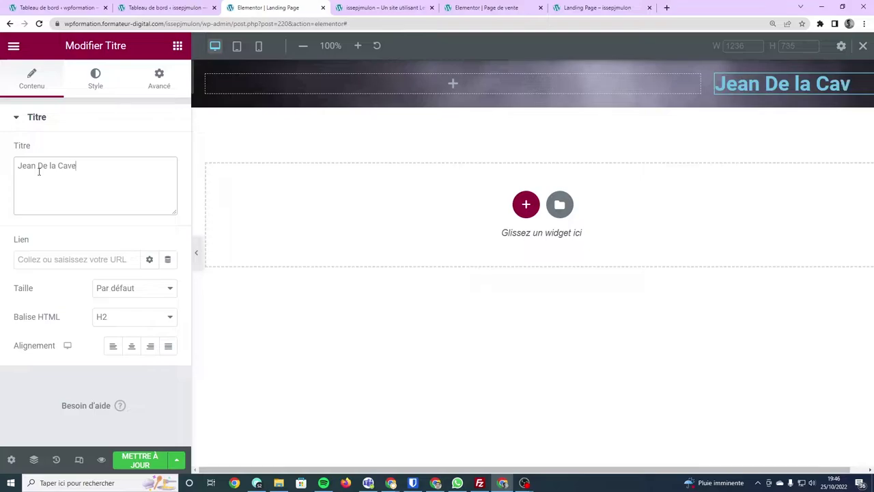
{"action": "left_click", "coordinate": [39, 166]}
{"action": "key", "text": "BackSpace"}
{"action": "type", "text": "d"}
{"action": "left_click_drag", "start_coordinate": [77, 166], "coordinate": [5, 167]}
Set the 'Jean de la Cave' heading's HTML level to H1
{"action": "left_click", "coordinate": [67, 127]}
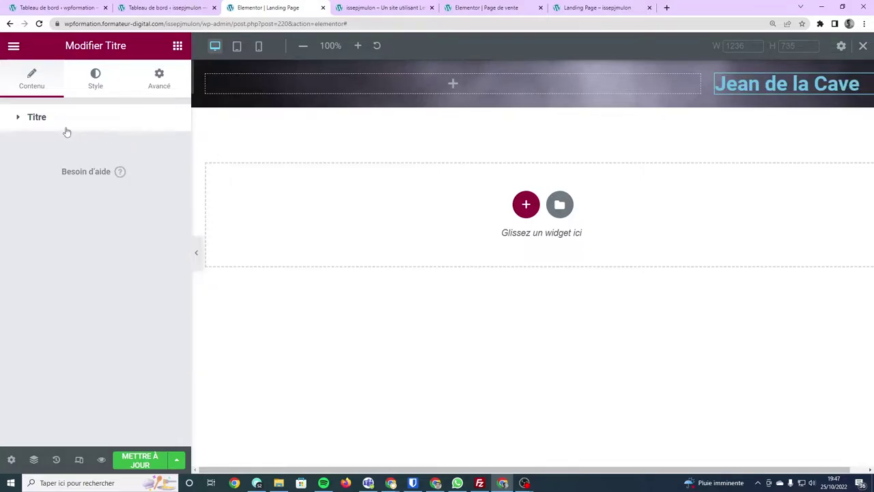
{"action": "left_click", "coordinate": [49, 124]}
{"action": "left_click", "coordinate": [146, 319]}
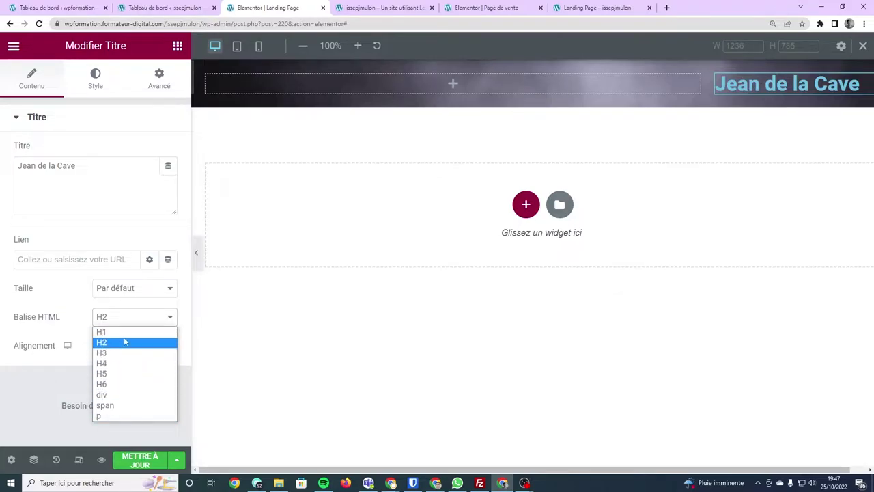
{"action": "key", "text": "Escape"}
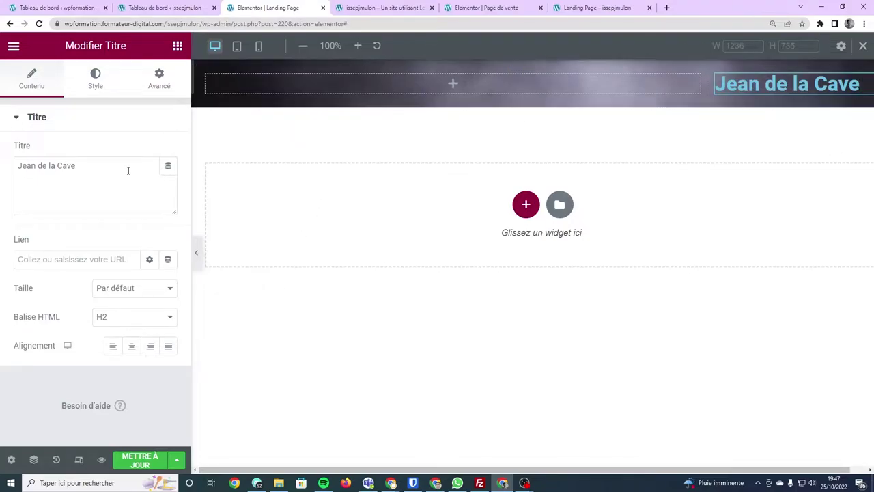
{"action": "left_click", "coordinate": [114, 322]}
{"action": "left_click", "coordinate": [119, 332]}
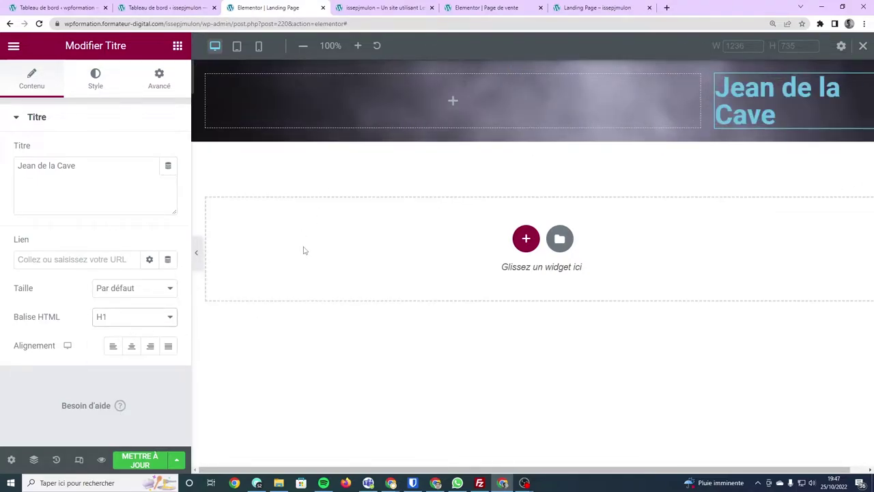
{"action": "left_click", "coordinate": [107, 320]}
{"action": "left_click", "coordinate": [108, 341]}
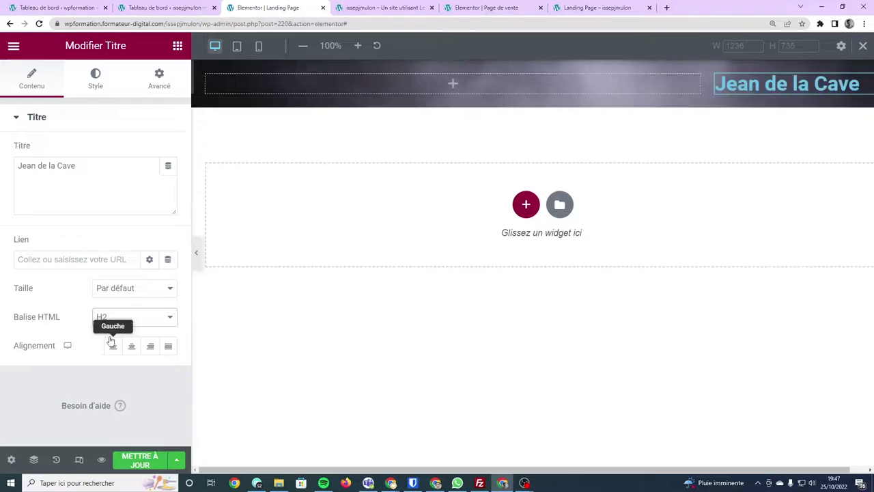
{"action": "left_click", "coordinate": [118, 318]}
{"action": "left_click", "coordinate": [117, 331]}
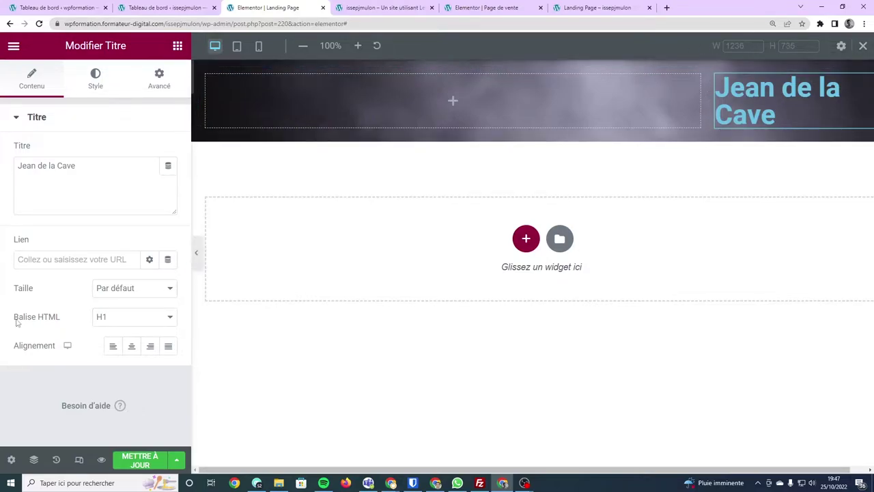
{"action": "left_click_drag", "start_coordinate": [14, 317], "coordinate": [57, 323]}
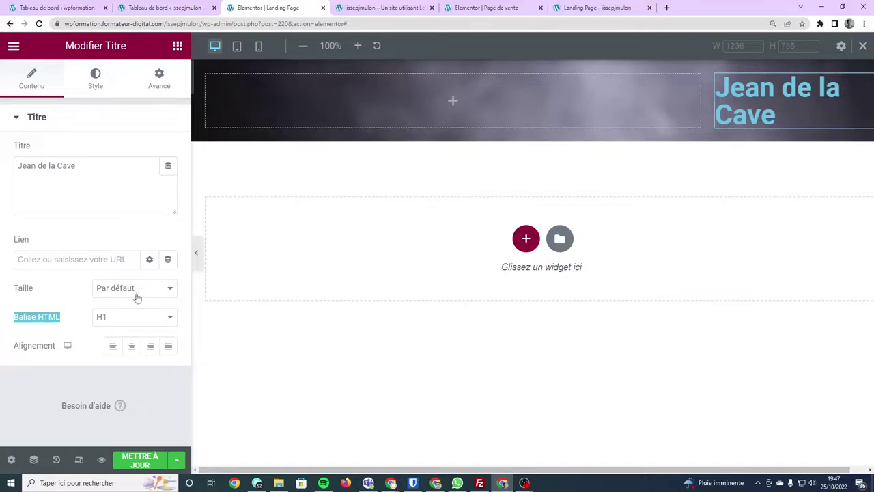
{"action": "left_click", "coordinate": [93, 79]}
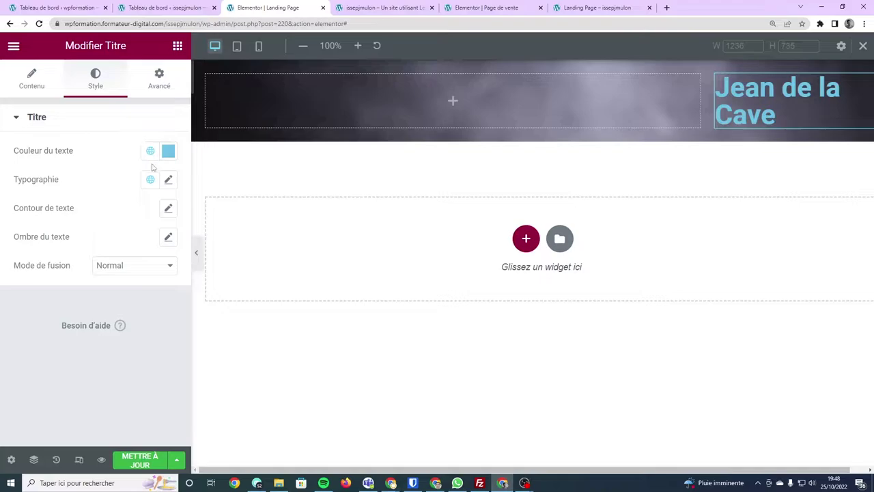
Try a darker, greyer blue for the heading's text colour
{"action": "left_click", "coordinate": [168, 151]}
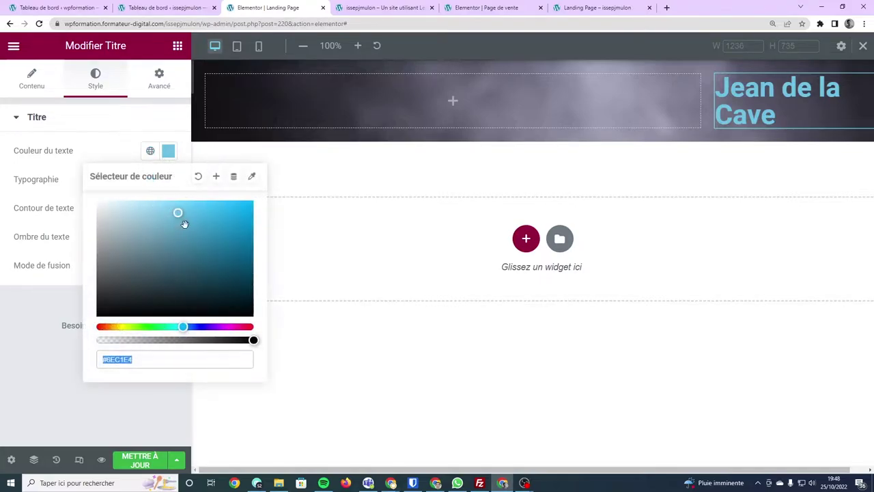
{"action": "left_click", "coordinate": [168, 151]}
{"action": "left_click", "coordinate": [168, 151]}
{"action": "left_click", "coordinate": [134, 231]}
{"action": "left_click_drag", "start_coordinate": [134, 231], "coordinate": [121, 253]}
{"action": "left_click", "coordinate": [198, 177]}
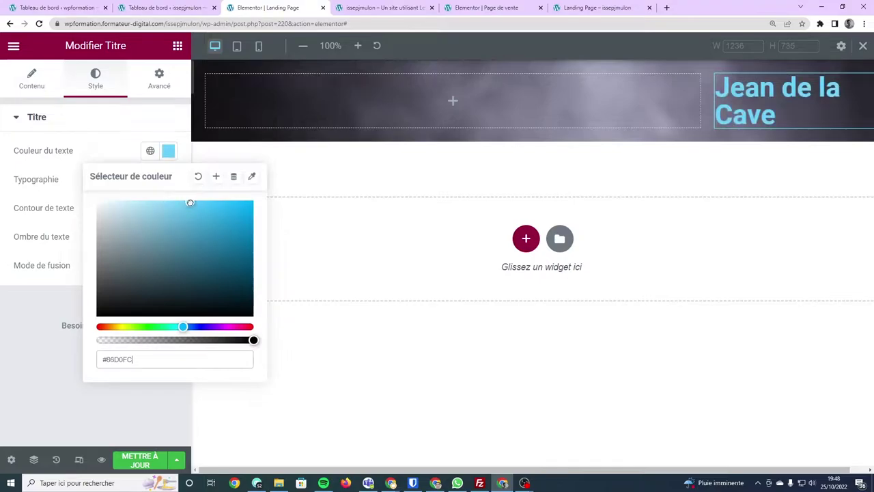
{"action": "left_click", "coordinate": [64, 130]}
{"action": "left_click", "coordinate": [38, 130]}
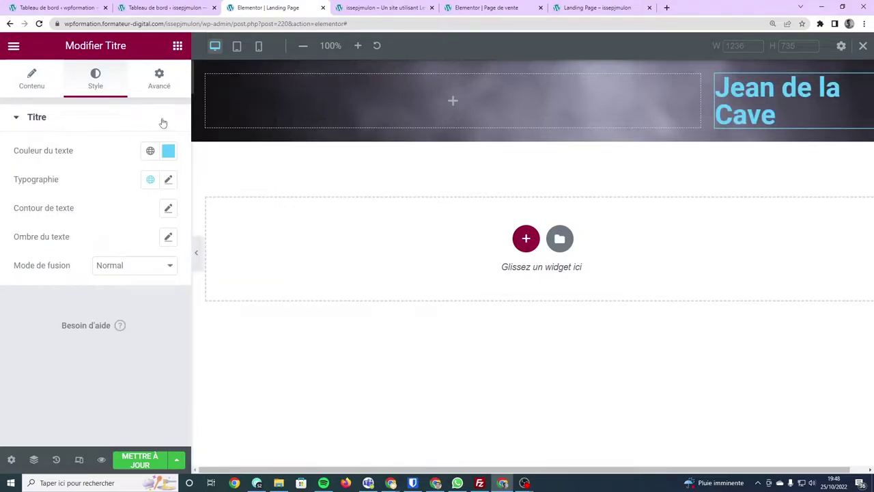
Shift the heading's text colour hue to a brick red, #B6492F
{"action": "left_click", "coordinate": [169, 150]}
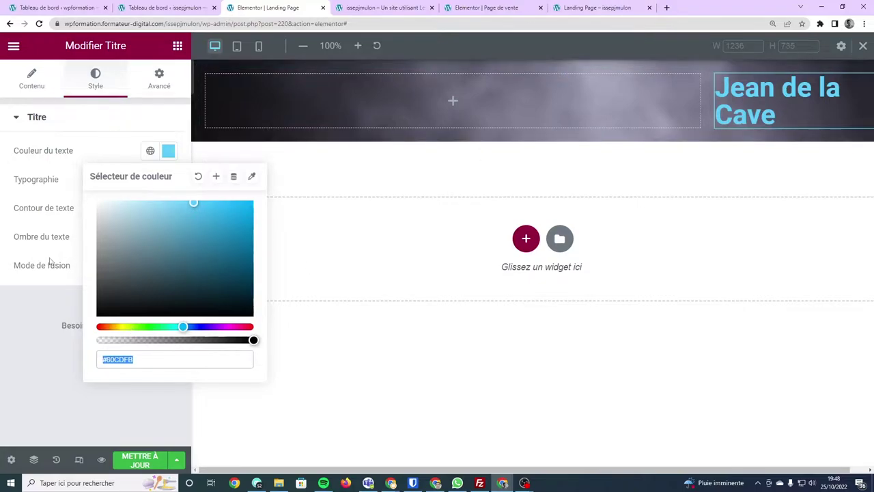
{"action": "left_click_drag", "start_coordinate": [116, 326], "coordinate": [99, 327]}
{"action": "left_click", "coordinate": [212, 232]}
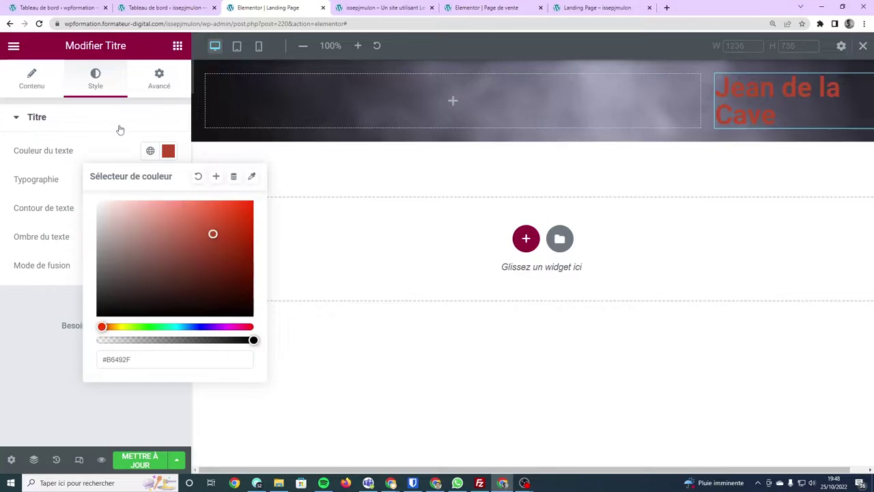
{"action": "left_click", "coordinate": [119, 127]}
{"action": "left_click", "coordinate": [93, 121]}
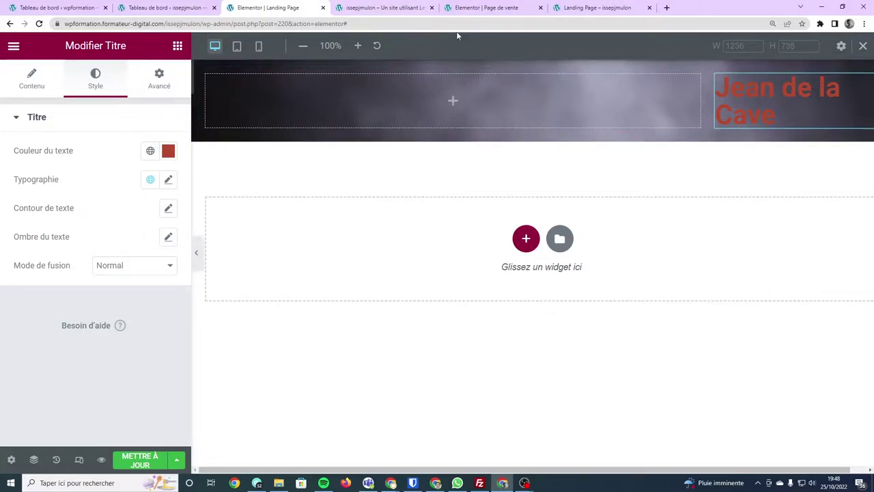
Scroll through the live wine homepage, reviewing the 'Découvrez notre vigne du Bordelais' section
{"action": "left_click", "coordinate": [346, 9]}
{"action": "scroll", "coordinate": [518, 219], "scroll_direction": "down", "scroll_amount": 2}
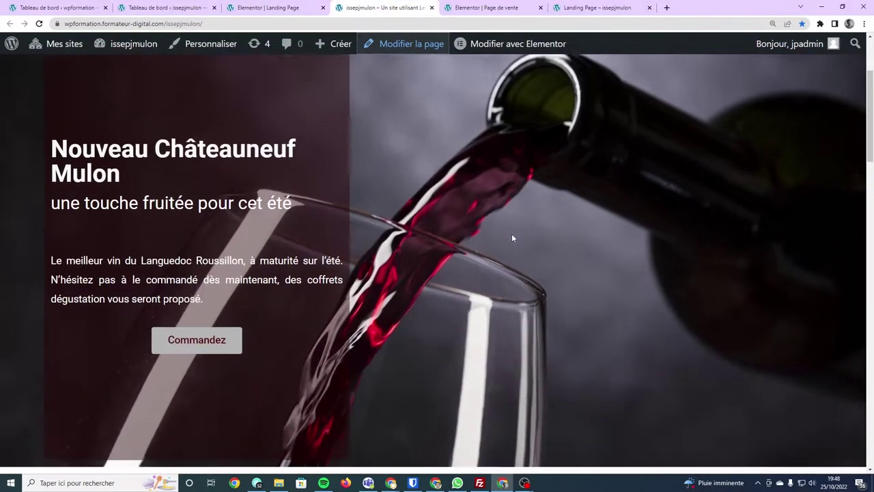
{"action": "scroll", "coordinate": [512, 234], "scroll_direction": "down", "scroll_amount": 4}
{"action": "scroll", "coordinate": [511, 233], "scroll_direction": "down", "scroll_amount": 5}
{"action": "scroll", "coordinate": [290, 147], "scroll_direction": "up", "scroll_amount": 1}
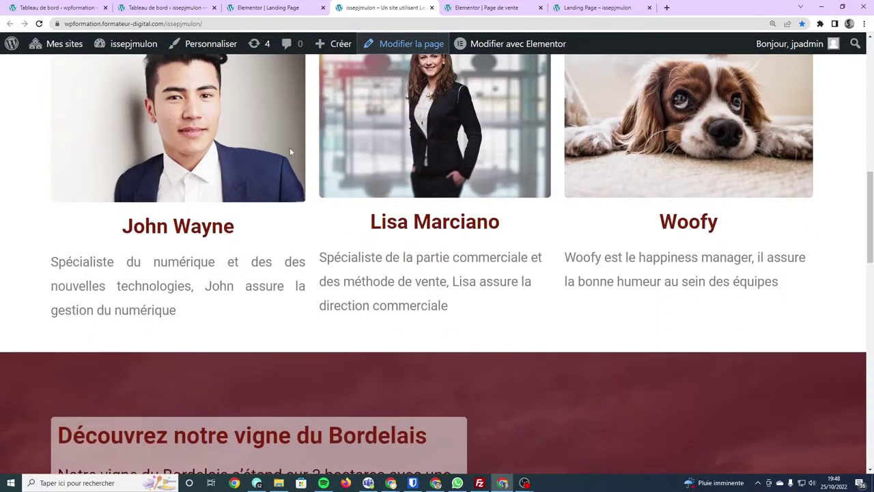
{"action": "left_click_drag", "start_coordinate": [106, 230], "coordinate": [273, 228]}
{"action": "left_click_drag", "start_coordinate": [414, 225], "coordinate": [462, 225]}
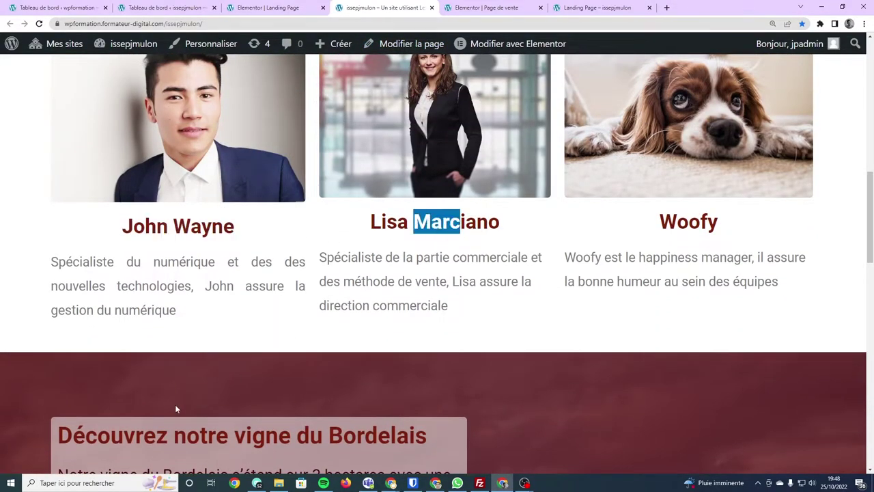
{"action": "scroll", "coordinate": [175, 404], "scroll_direction": "down", "scroll_amount": 1}
{"action": "left_click_drag", "start_coordinate": [57, 344], "coordinate": [427, 344]}
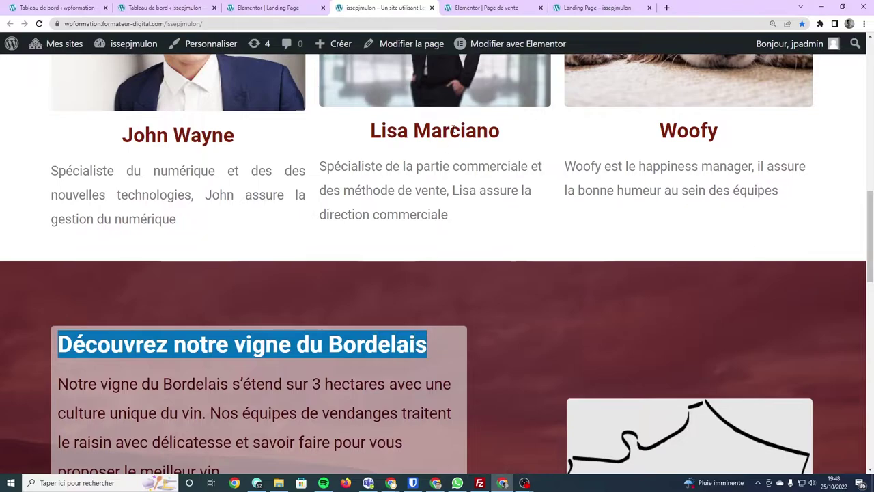
{"action": "scroll", "coordinate": [138, 397], "scroll_direction": "down", "scroll_amount": 5}
{"action": "scroll", "coordinate": [211, 429], "scroll_direction": "down", "scroll_amount": 3}
{"action": "scroll", "coordinate": [215, 429], "scroll_direction": "up", "scroll_amount": 1}
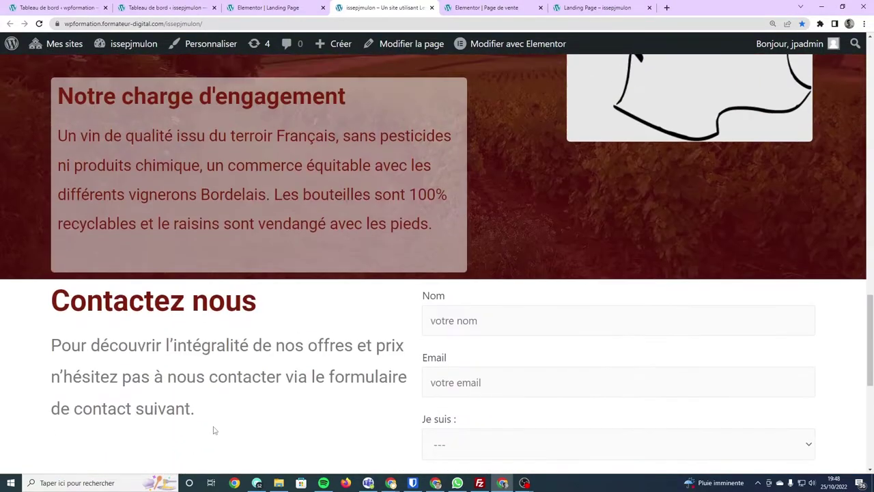
{"action": "scroll", "coordinate": [239, 373], "scroll_direction": "up", "scroll_amount": 2}
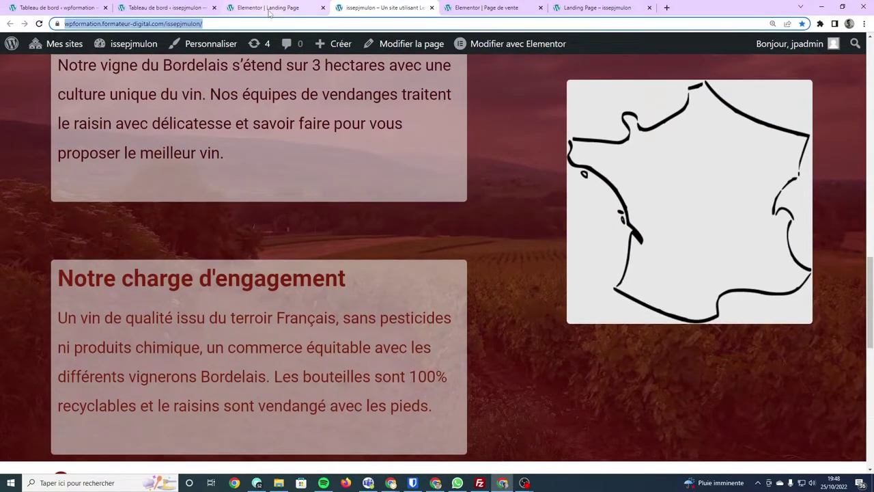
Glance at the landing page editor and live site, then bring up the Page de vente editor
{"action": "left_click", "coordinate": [278, 7]}
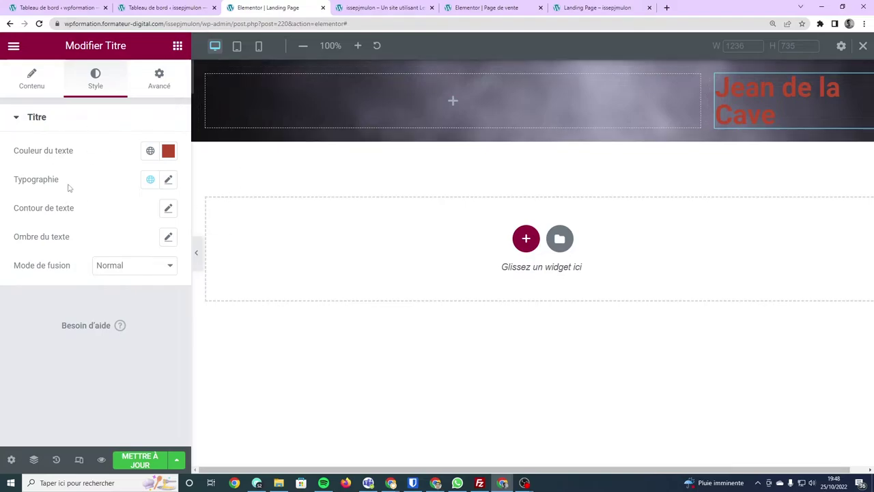
{"action": "left_click", "coordinate": [398, 9]}
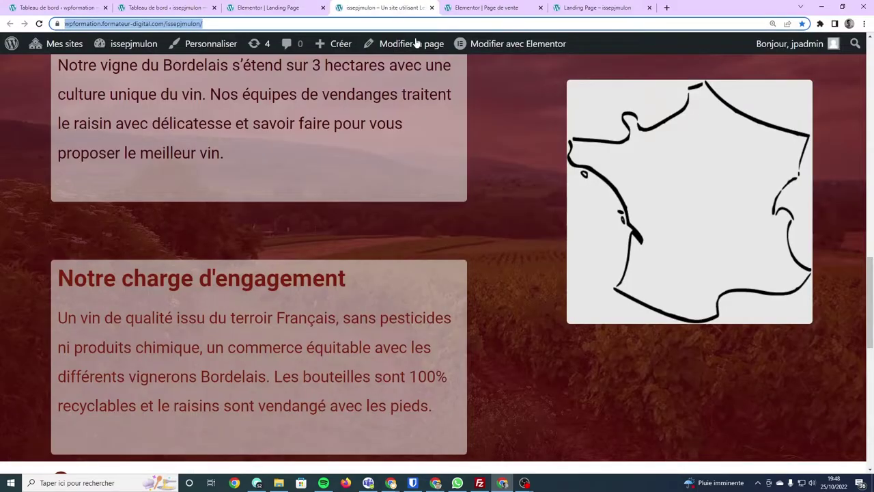
{"action": "scroll", "coordinate": [382, 253], "scroll_direction": "up", "scroll_amount": 5}
{"action": "scroll", "coordinate": [382, 254], "scroll_direction": "up", "scroll_amount": 3}
{"action": "left_click", "coordinate": [485, 8]}
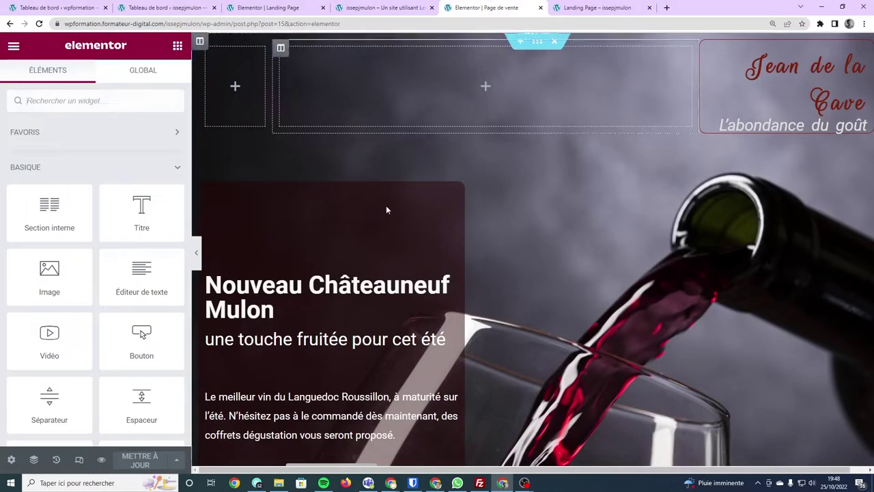
Look up the sales page heading's text colour, #7B1E0C, then return to the Landing Page editor
{"action": "left_click", "coordinate": [594, 7]}
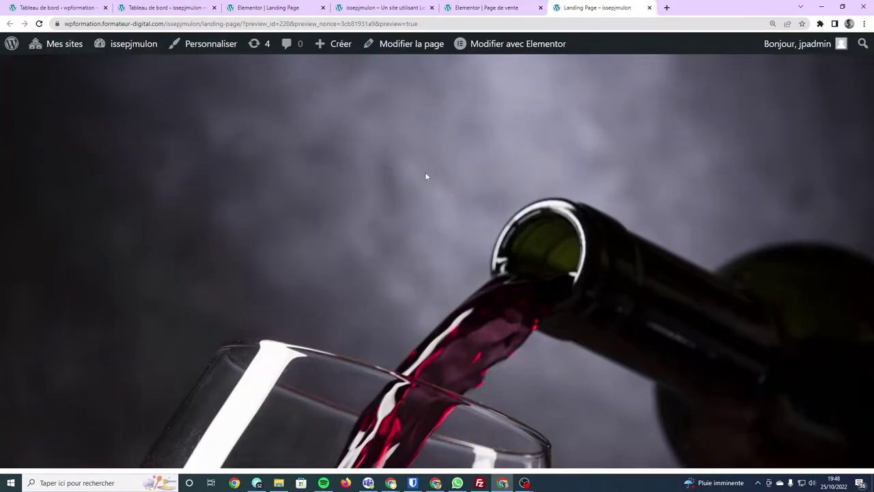
{"action": "left_click", "coordinate": [479, 9]}
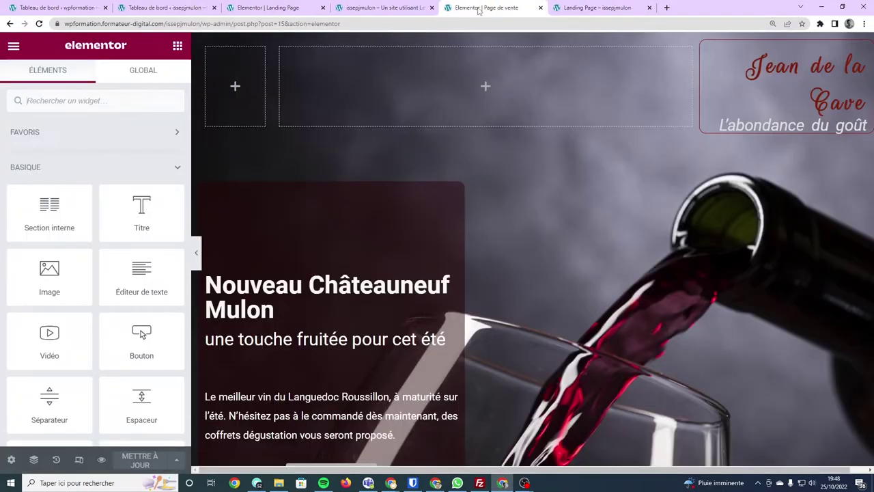
{"action": "left_click", "coordinate": [792, 75]}
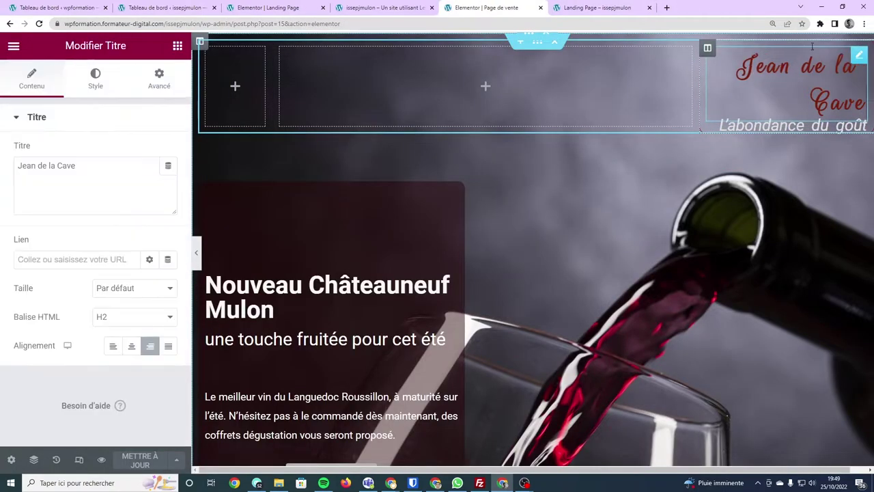
{"action": "left_click", "coordinate": [102, 92]}
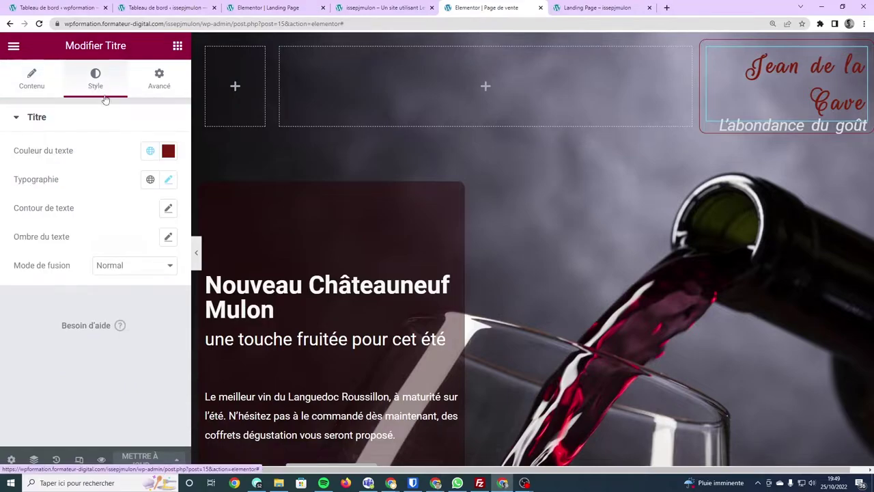
{"action": "left_click", "coordinate": [168, 151]}
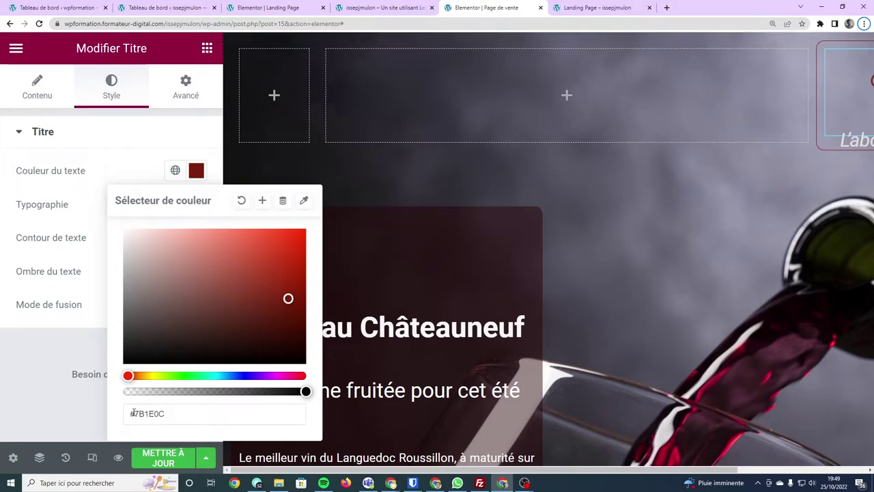
{"action": "mouse_move", "coordinate": [134, 413]}
{"action": "left_mouse_down"}
{"action": "mouse_move", "coordinate": [167, 414]}
{"action": "mouse_move", "coordinate": [128, 412]}
{"action": "left_mouse_up"}
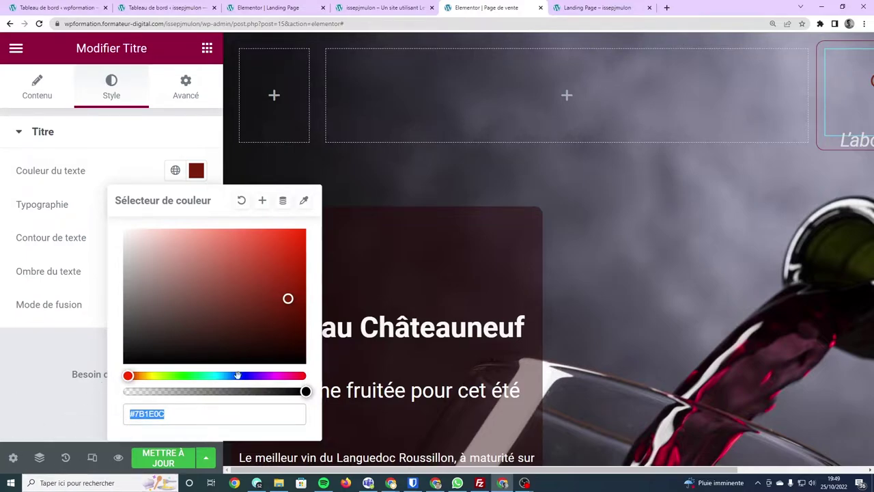
{"action": "key", "text": "ctrl+3"}
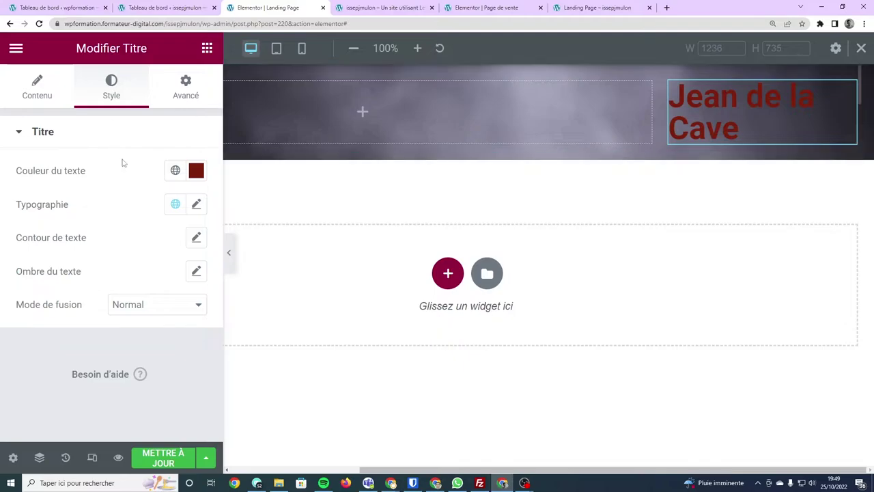
Create a global colour named Bordeau_principal from the heading's text colour picker
{"action": "left_click", "coordinate": [196, 171]}
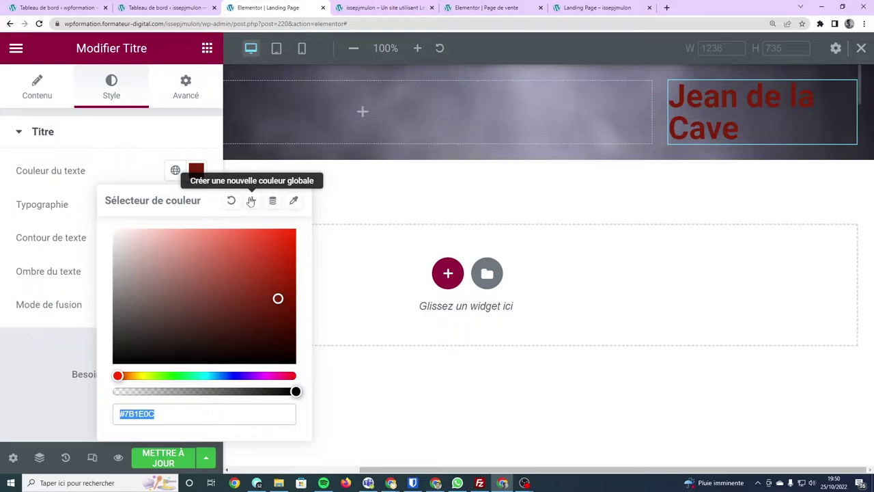
{"action": "left_click", "coordinate": [251, 201]}
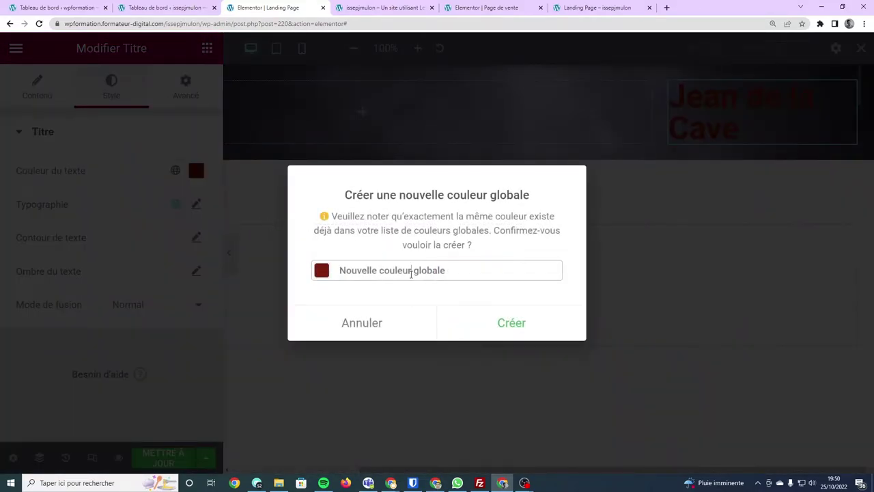
{"action": "triple_click", "coordinate": [411, 270]}
{"action": "type", "text": "Coul"}
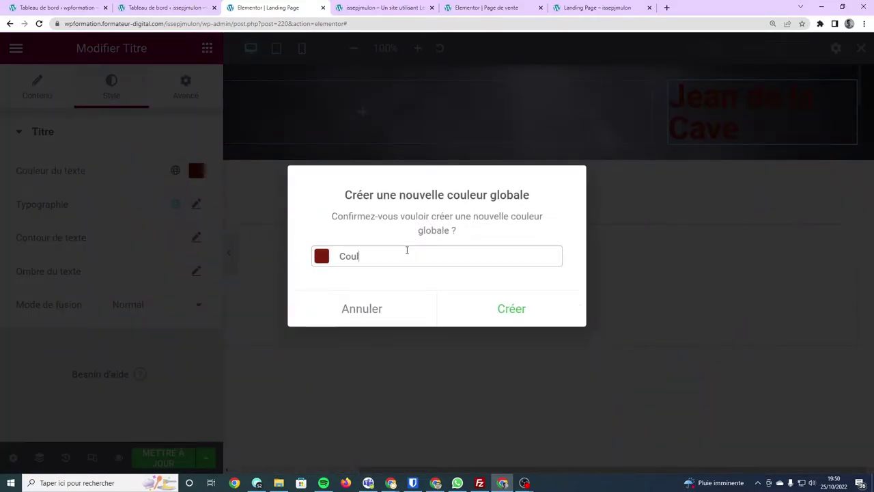
{"action": "type", "text": "eur"}
{"action": "key", "text": "BackSpace"}
{"action": "key", "text": "BackSpace"}
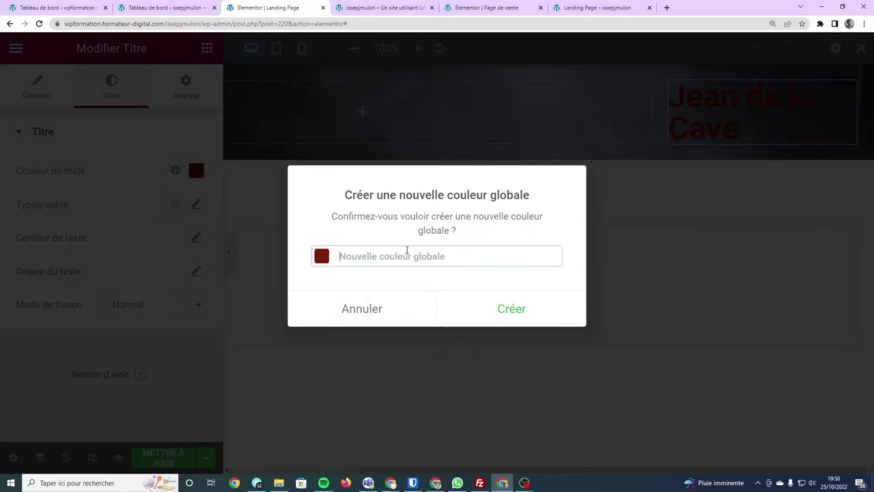
{"action": "type", "text": "B"}
{"action": "key", "text": "BackSpace"}
{"action": "type", "text": "Bo"}
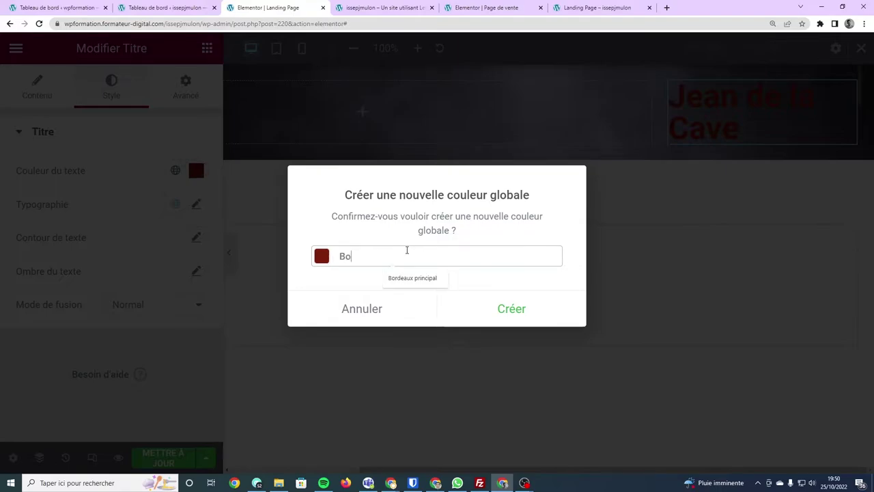
{"action": "type", "text": "rdeau"}
{"action": "type", "text": "_principa"}
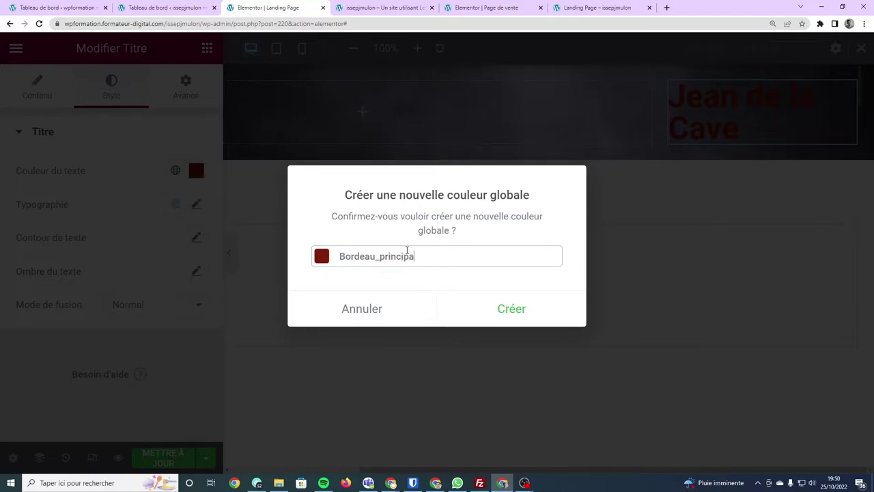
{"action": "type", "text": "l"}
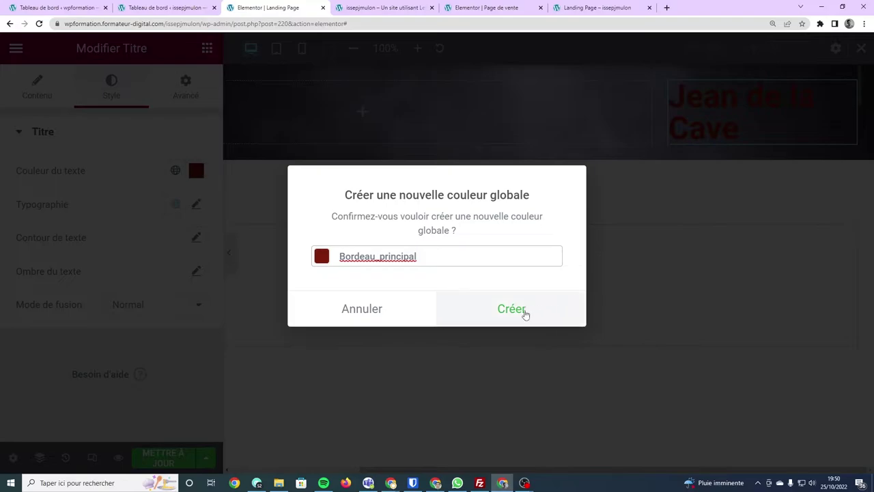
{"action": "left_click", "coordinate": [524, 312]}
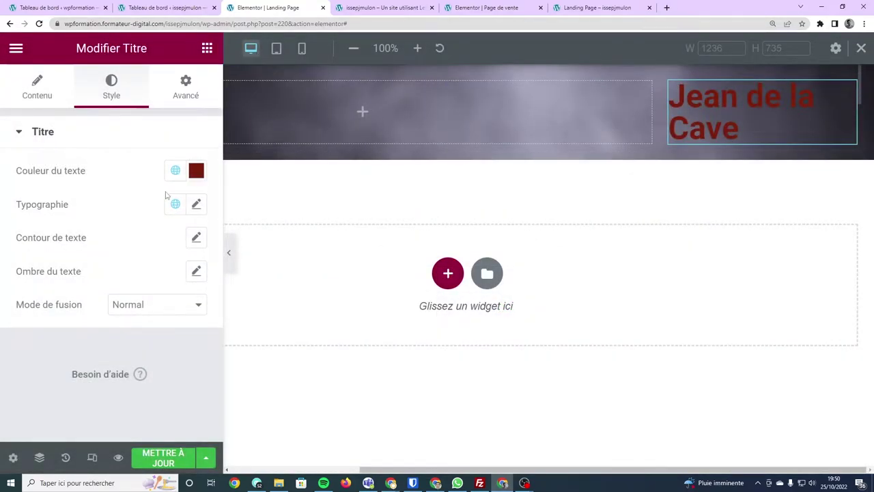
Search the font family for 'rouge' and apply Rouge Script to the heading
{"action": "left_click", "coordinate": [198, 205]}
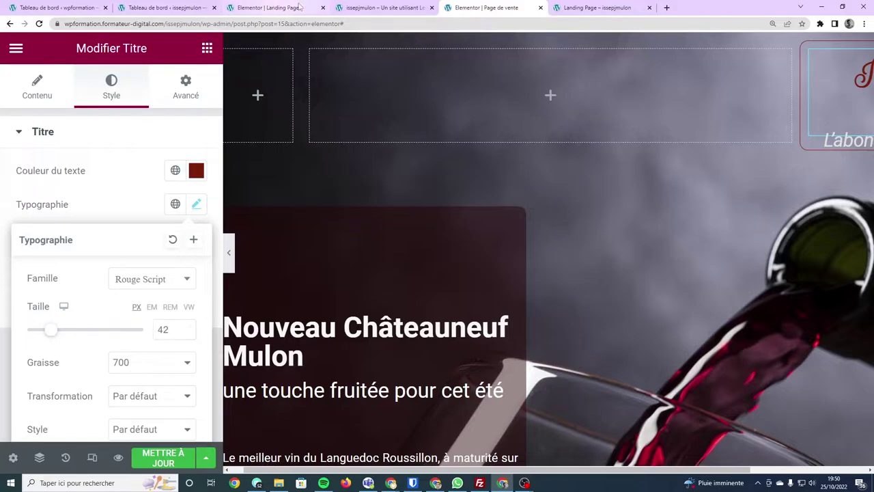
{"action": "left_click", "coordinate": [349, 7]}
{"action": "left_click", "coordinate": [268, 8]}
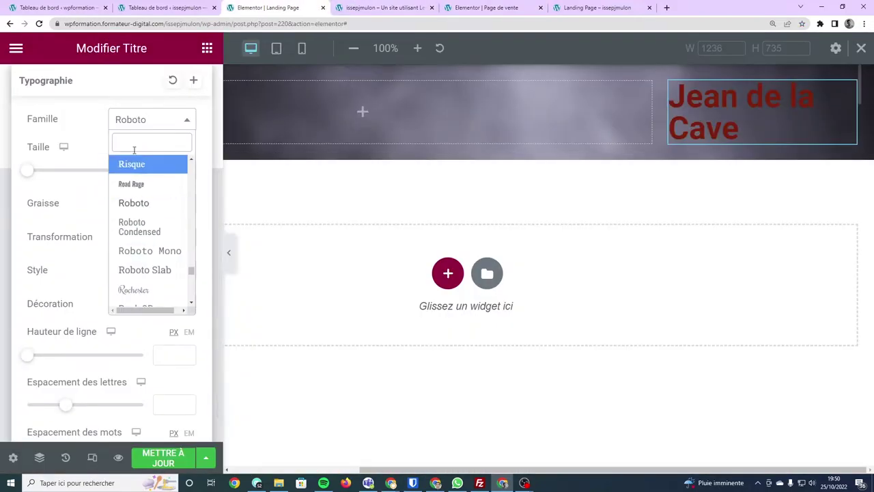
{"action": "type", "text": "rouge"}
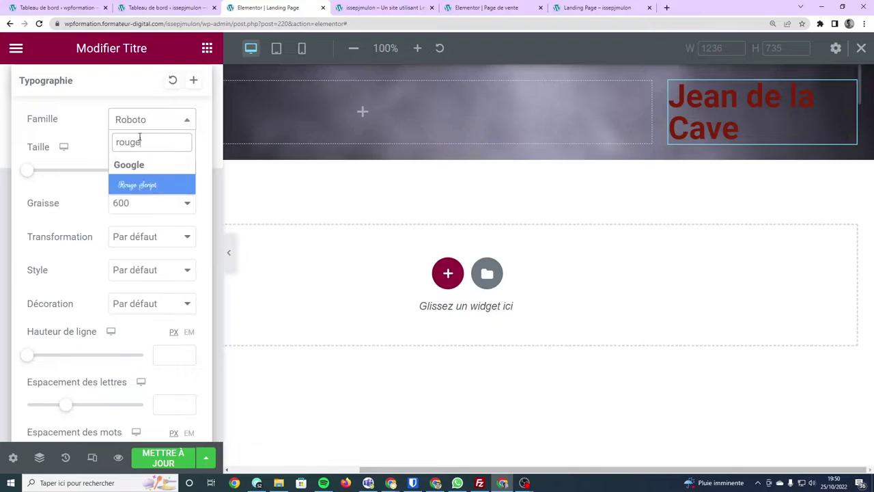
{"action": "left_click", "coordinate": [153, 188]}
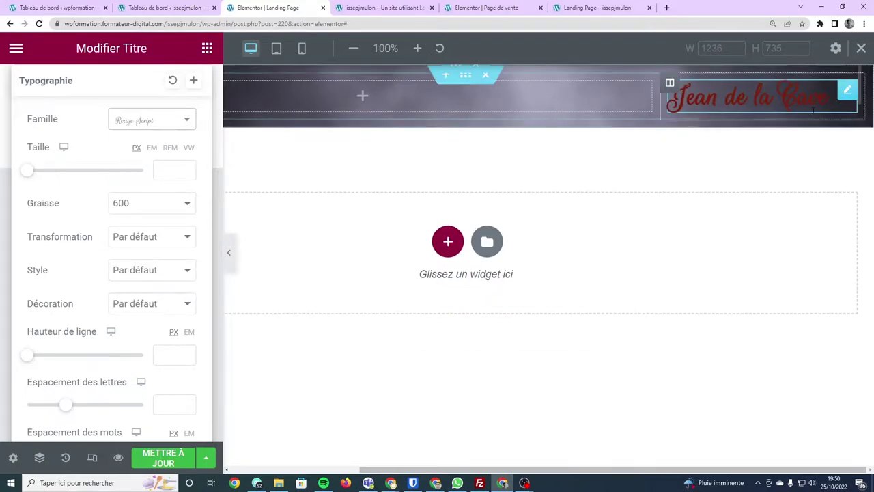
{"action": "left_click", "coordinate": [785, 97]}
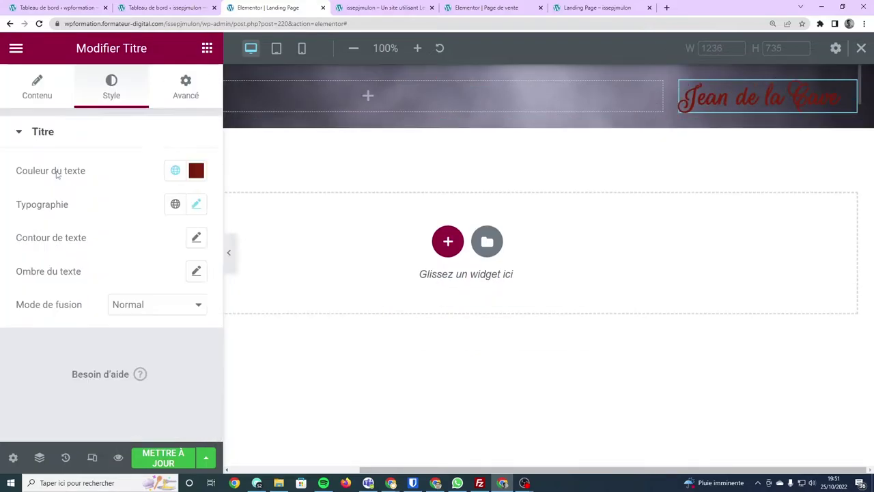
Set the heading's font size to 42 and its weight to 700
{"action": "left_click", "coordinate": [197, 205]}
{"action": "left_click", "coordinate": [176, 329]}
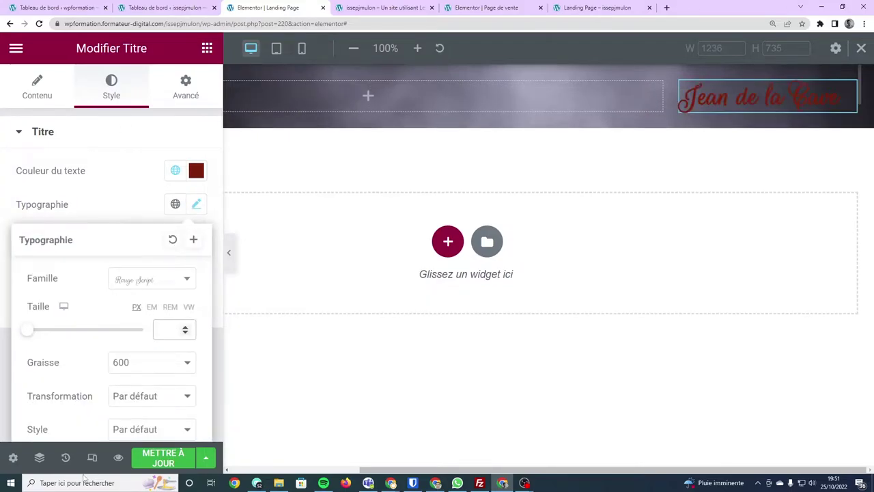
{"action": "type", "text": "42"}
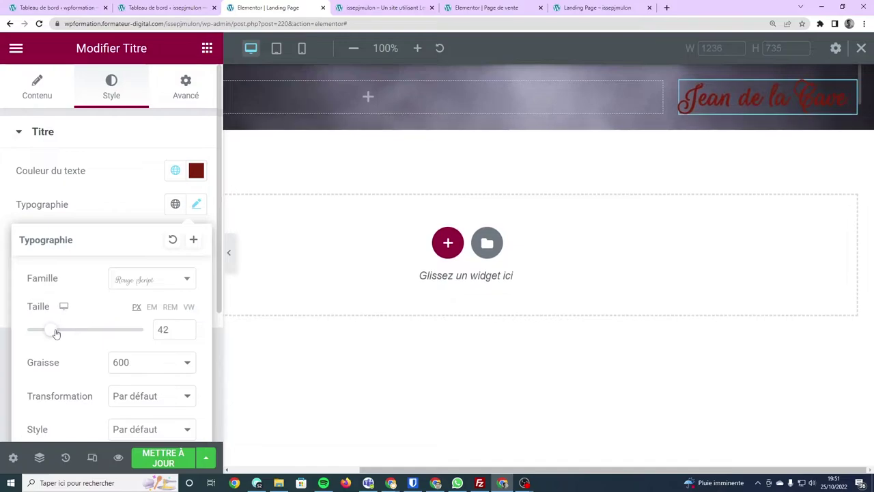
{"action": "left_click", "coordinate": [185, 375]}
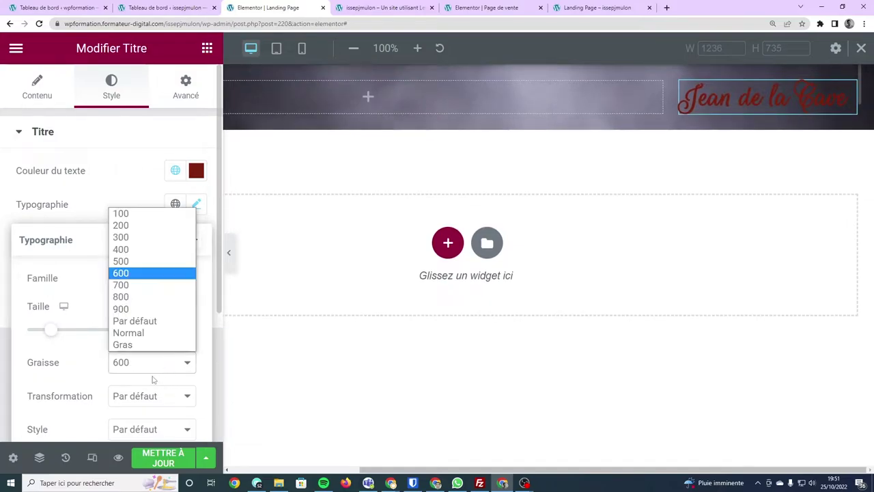
{"action": "left_click", "coordinate": [150, 285]}
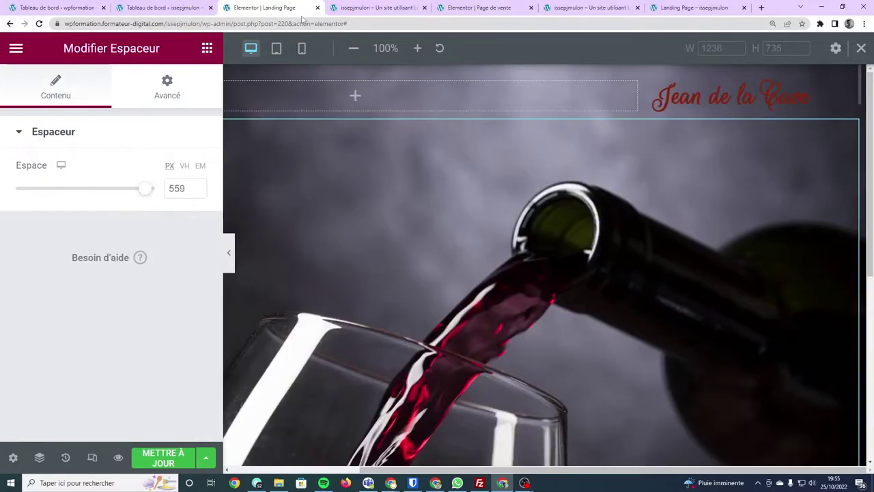
After comparing the live site and sales page, drop a new Title widget below 'Jean de la Cave'
{"action": "left_click", "coordinate": [375, 8]}
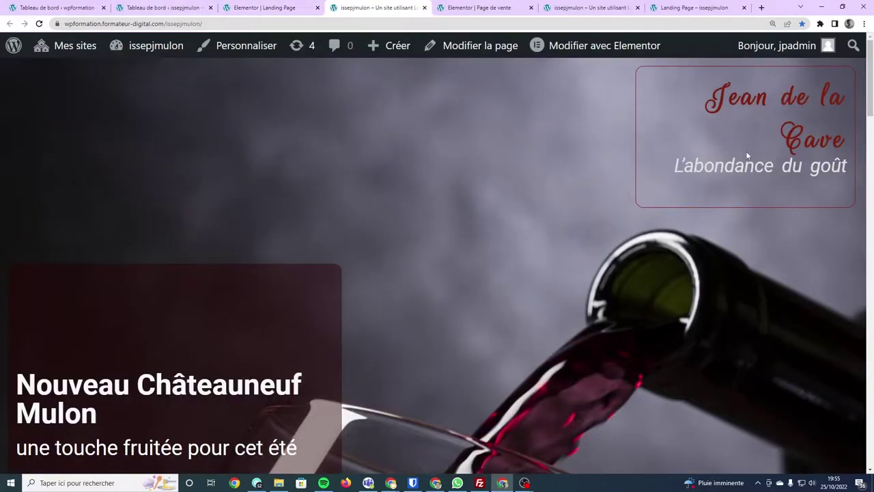
{"action": "left_click_drag", "start_coordinate": [656, 159], "coordinate": [836, 167]}
{"action": "left_click", "coordinate": [470, 8]}
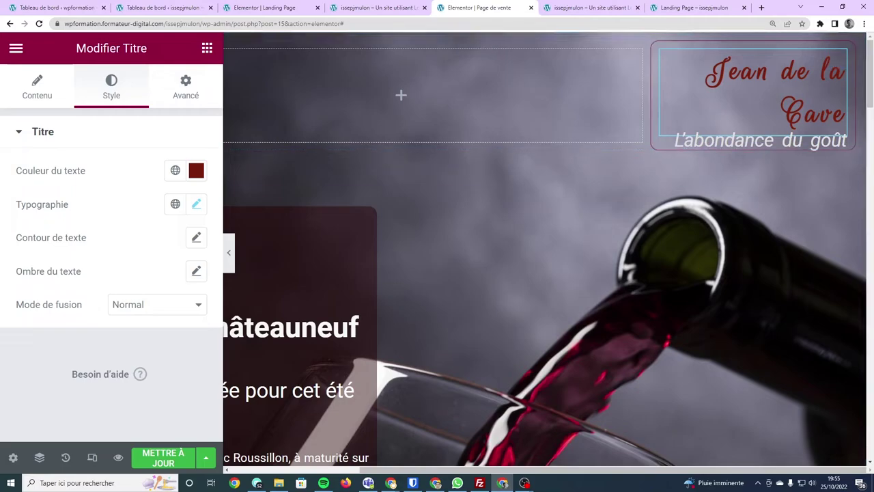
{"action": "left_click", "coordinate": [286, 9]}
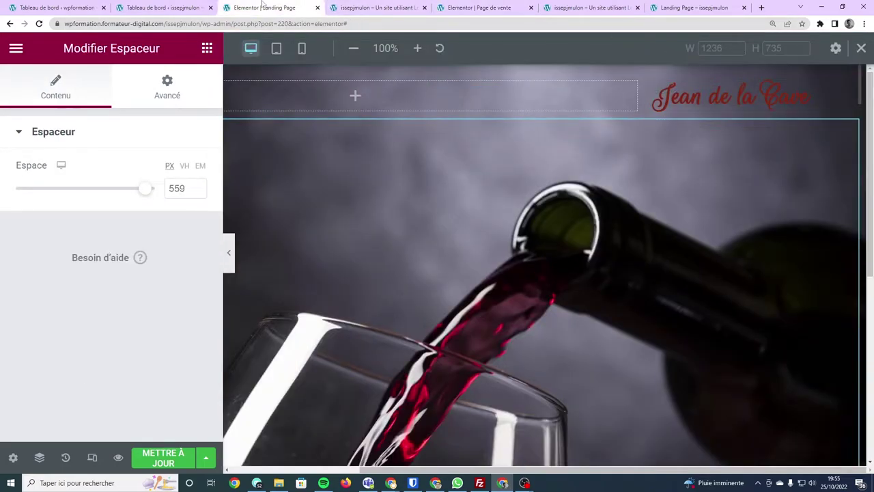
{"action": "left_click", "coordinate": [207, 49]}
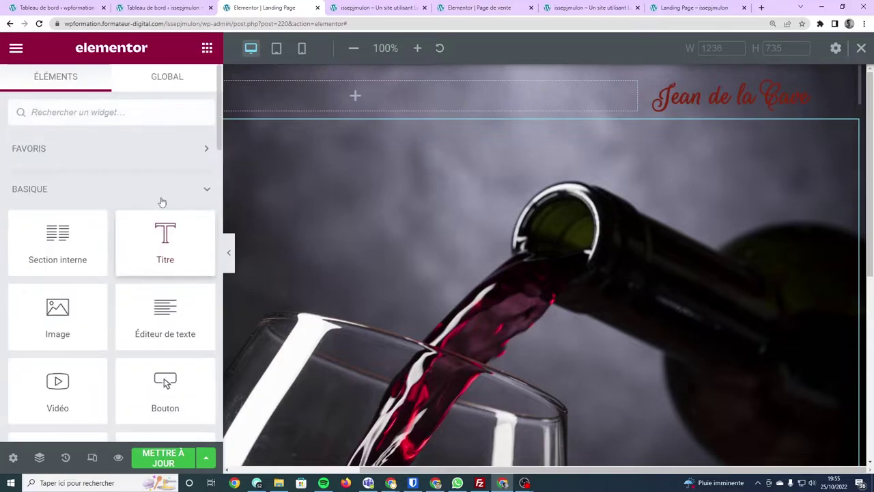
{"action": "scroll", "coordinate": [168, 199], "scroll_direction": "down", "scroll_amount": 1}
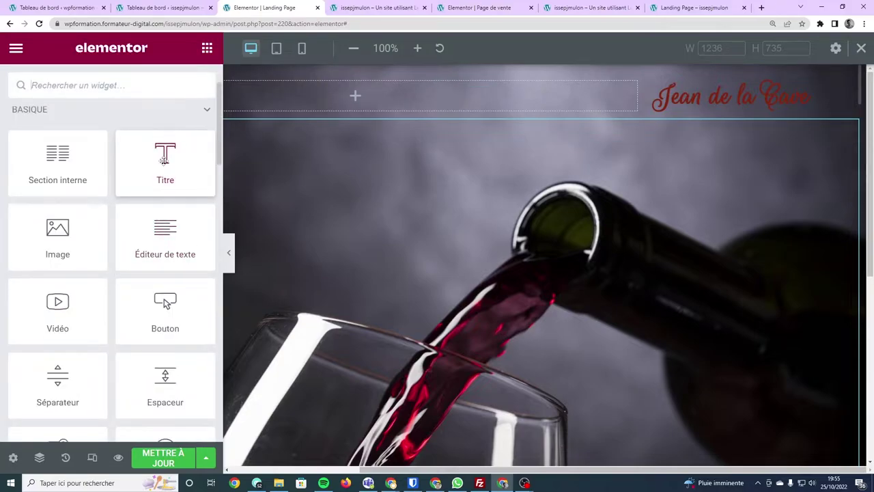
{"action": "mouse_move", "coordinate": [167, 161]}
{"action": "left_mouse_down"}
{"action": "mouse_move", "coordinate": [178, 168]}
{"action": "mouse_move", "coordinate": [731, 112]}
{"action": "left_mouse_up"}
Change the new heading to 'L'abondance du goût' and shrink it to 15 px
{"action": "triple_click", "coordinate": [103, 182]}
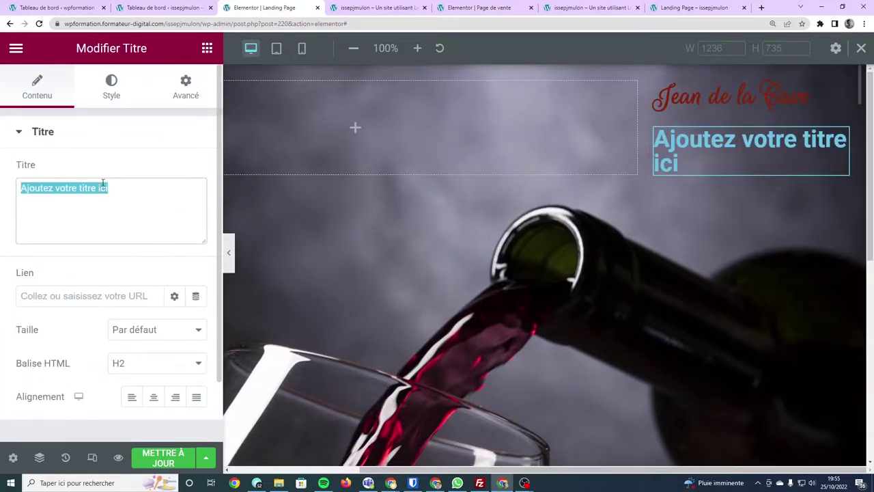
{"action": "type", "text": "L'abondance"}
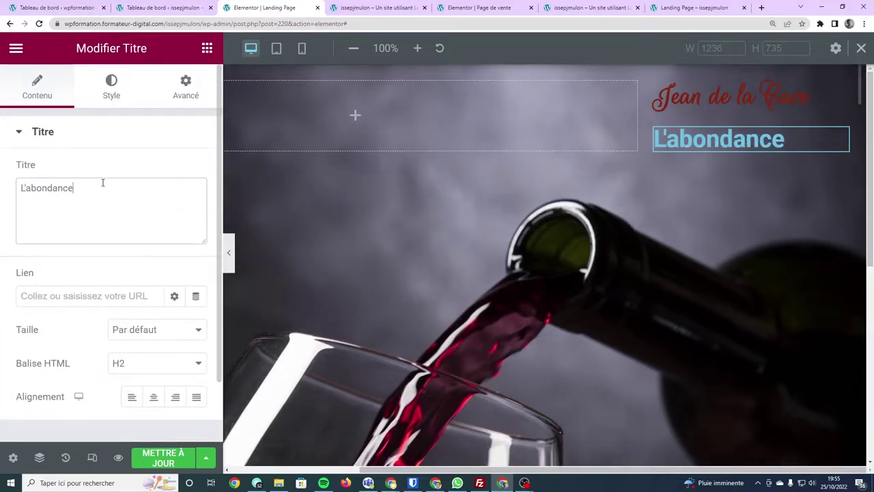
{"action": "type", "text": "goût"}
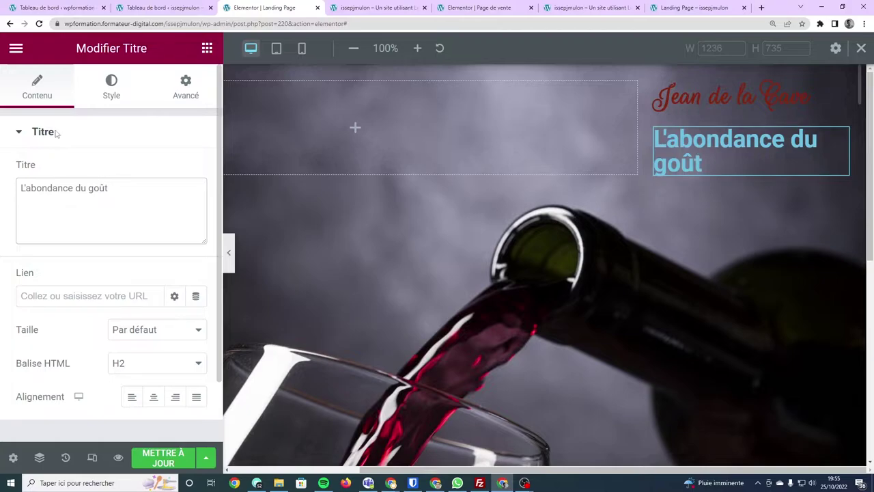
{"action": "left_click", "coordinate": [113, 95]}
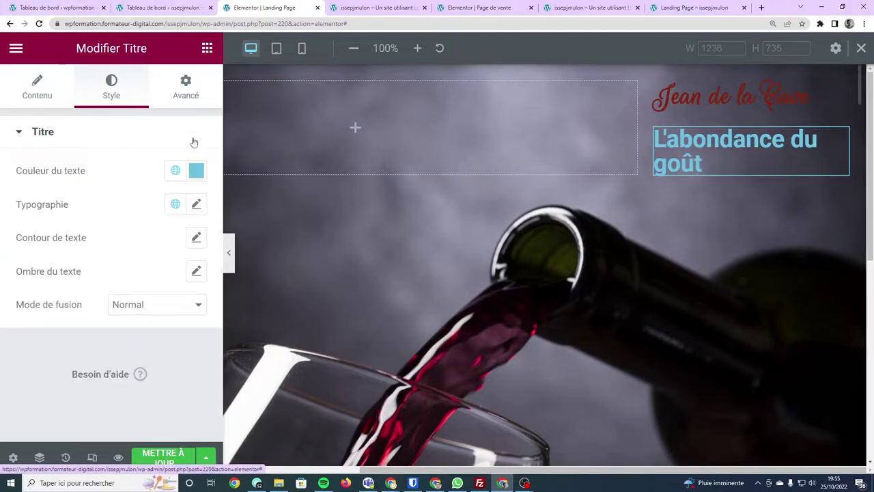
{"action": "left_click", "coordinate": [196, 205]}
{"action": "left_click_drag", "start_coordinate": [30, 337], "coordinate": [38, 342]}
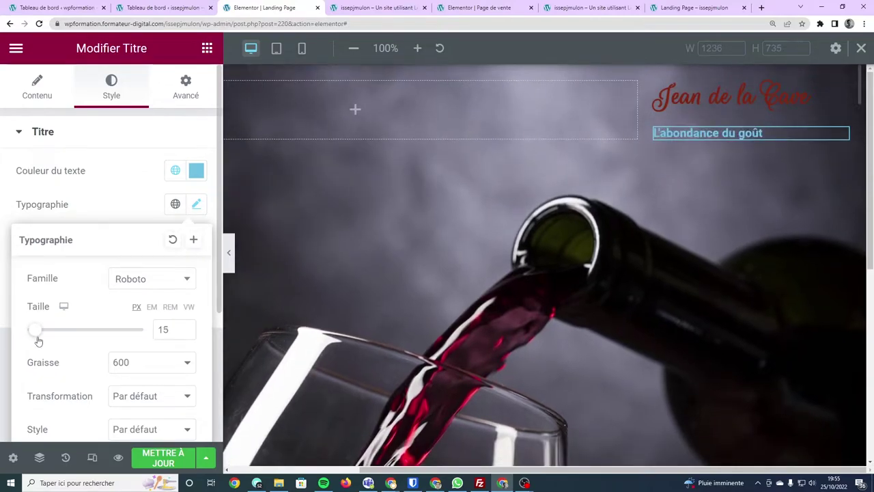
{"action": "left_click", "coordinate": [201, 204]}
{"action": "left_click", "coordinate": [198, 204]}
Right-align the heading, make it italic, and view the live site
{"action": "scroll", "coordinate": [135, 229], "scroll_direction": "down", "scroll_amount": 3}
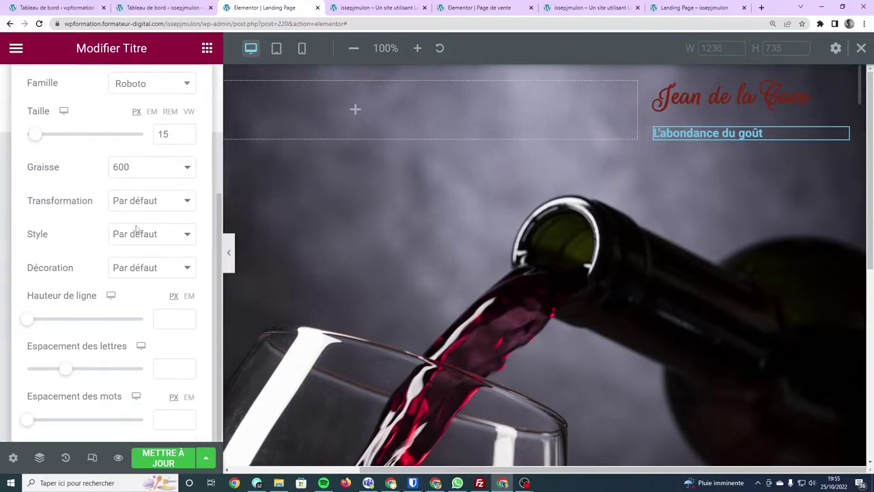
{"action": "scroll", "coordinate": [136, 228], "scroll_direction": "up", "scroll_amount": 3}
{"action": "left_click", "coordinate": [37, 91]}
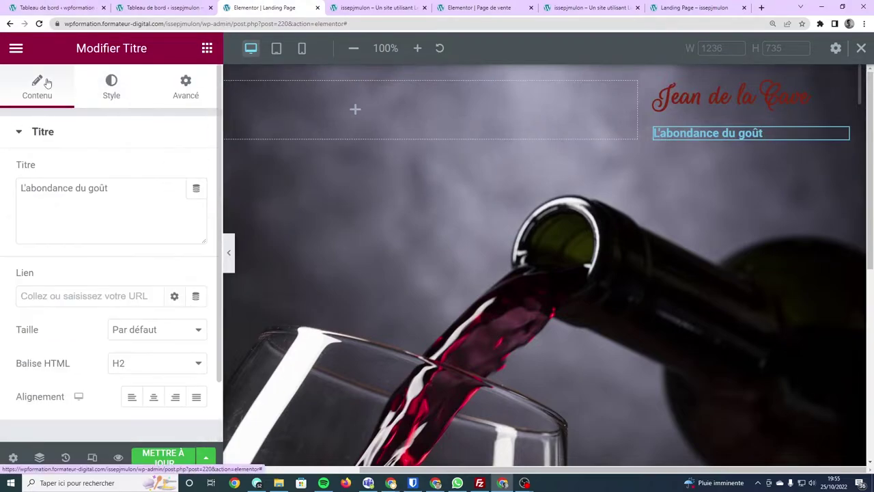
{"action": "scroll", "coordinate": [185, 412], "scroll_direction": "down", "scroll_amount": 1}
{"action": "scroll", "coordinate": [5, 207], "scroll_direction": "up", "scroll_amount": 1}
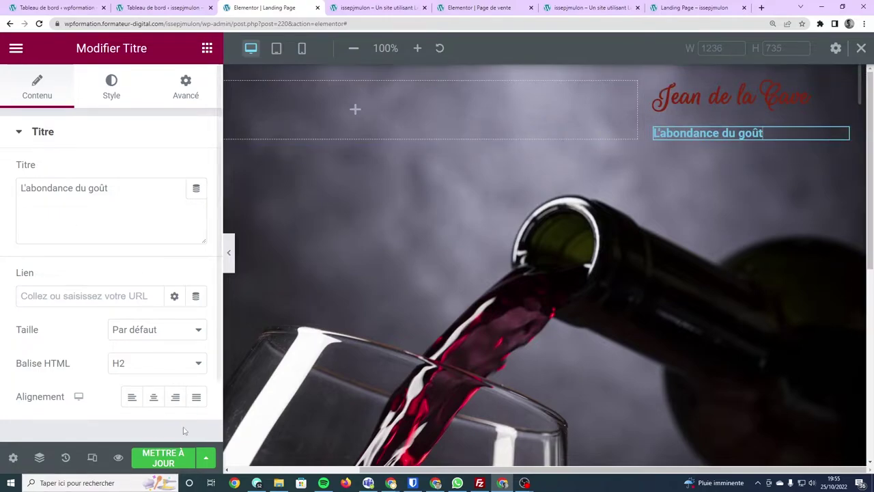
{"action": "left_click", "coordinate": [176, 397]}
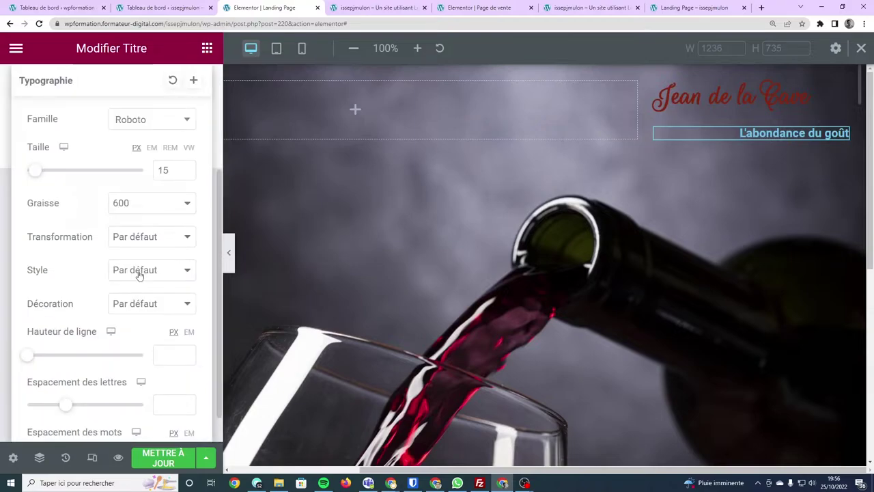
{"action": "left_click", "coordinate": [139, 272]}
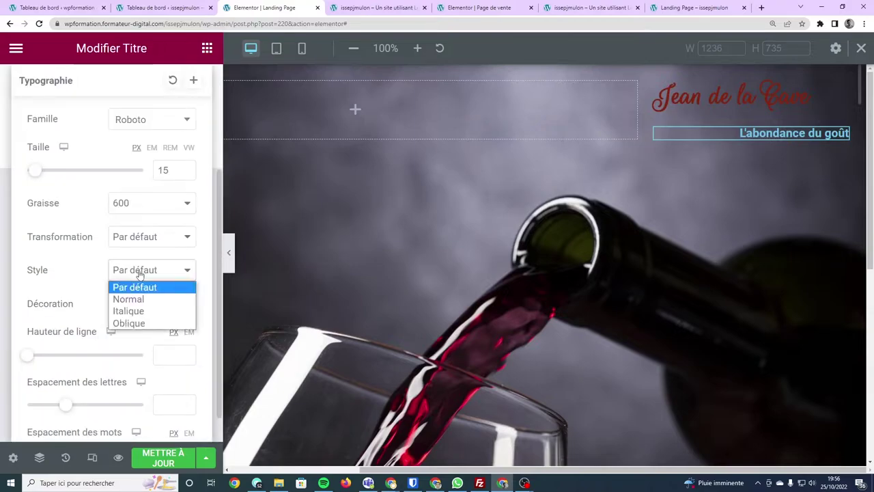
{"action": "left_click", "coordinate": [131, 308]}
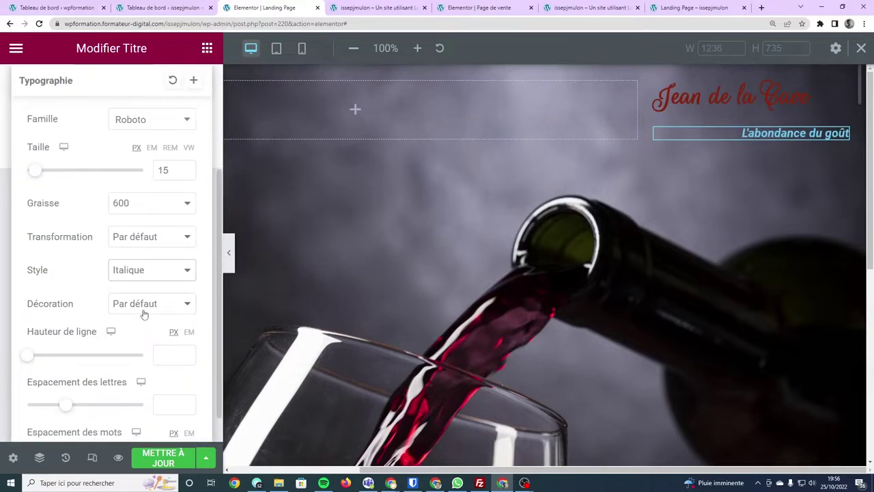
{"action": "left_click", "coordinate": [373, 5]}
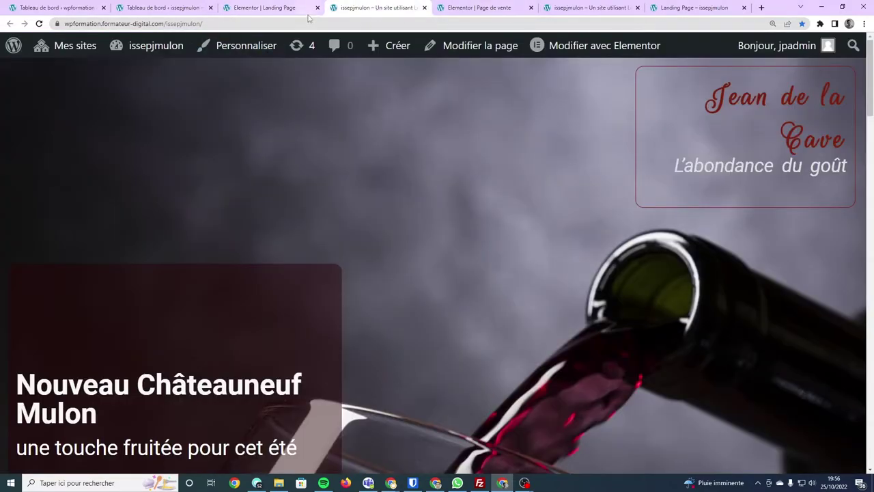
Copy the colour code of the L'abondance du goût text from the sales page editor
{"action": "left_click", "coordinate": [284, 9]}
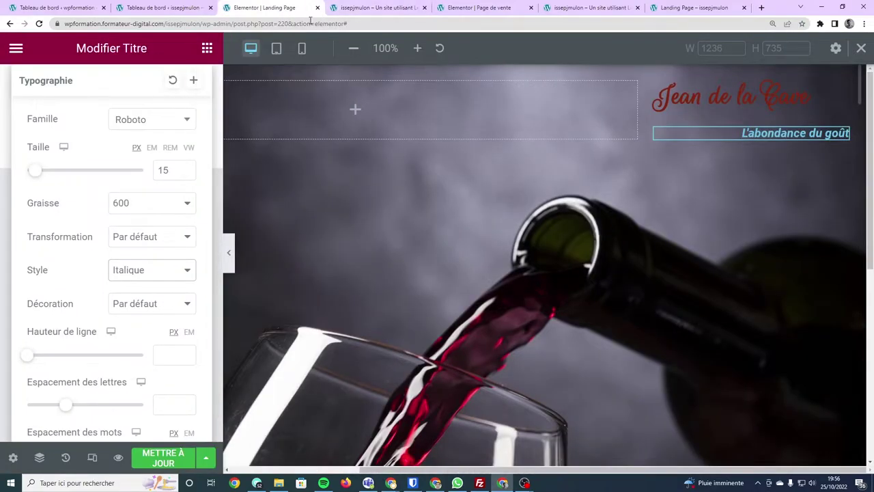
{"action": "left_click", "coordinate": [363, 8]}
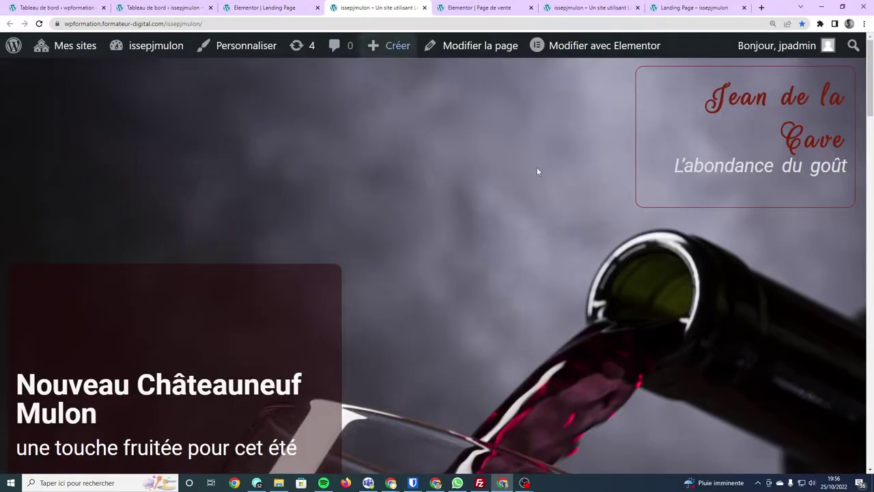
{"action": "left_click", "coordinate": [500, 12]}
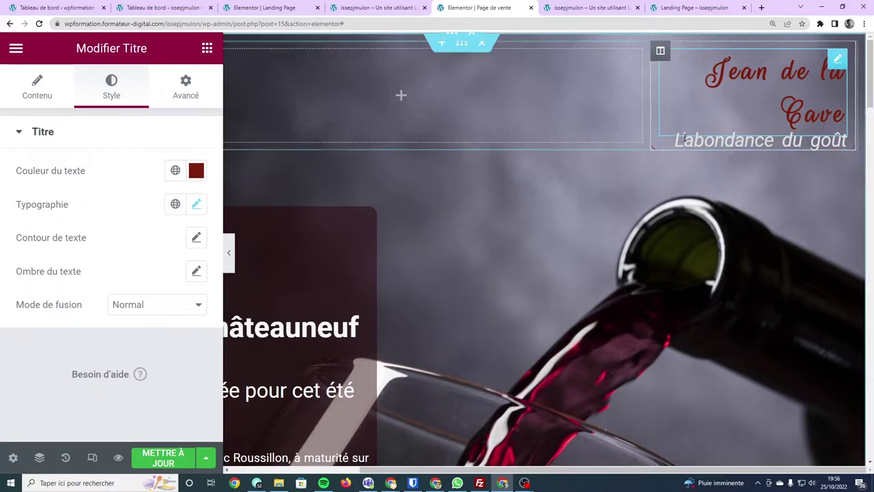
{"action": "left_click", "coordinate": [684, 138]}
{"action": "left_click", "coordinate": [111, 88]}
{"action": "left_click", "coordinate": [196, 204]}
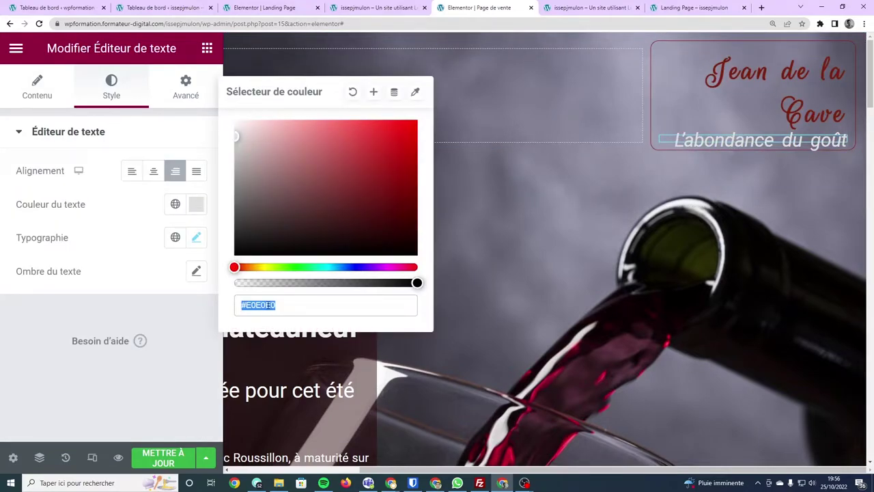
{"action": "key", "text": "ctrl+3"}
Save the landing page subtitle's light grey as a new global colour named 'sous-titre'
{"action": "left_click", "coordinate": [196, 170]}
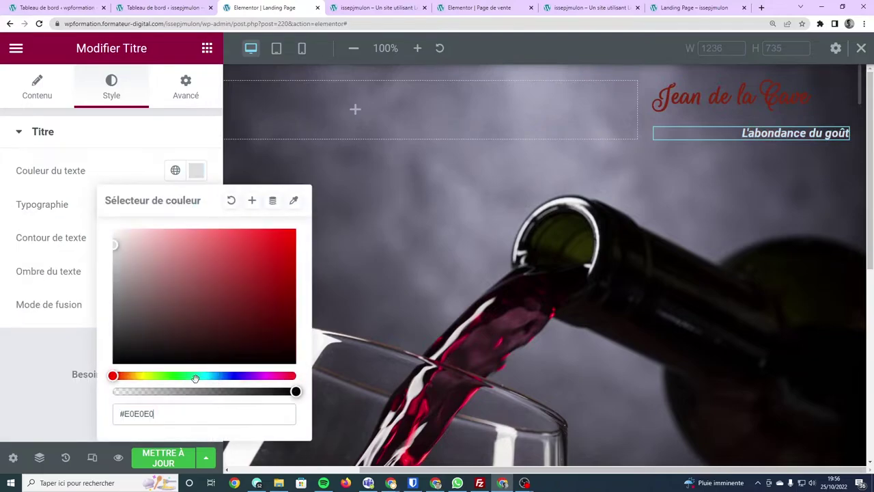
{"action": "left_click", "coordinate": [251, 201]}
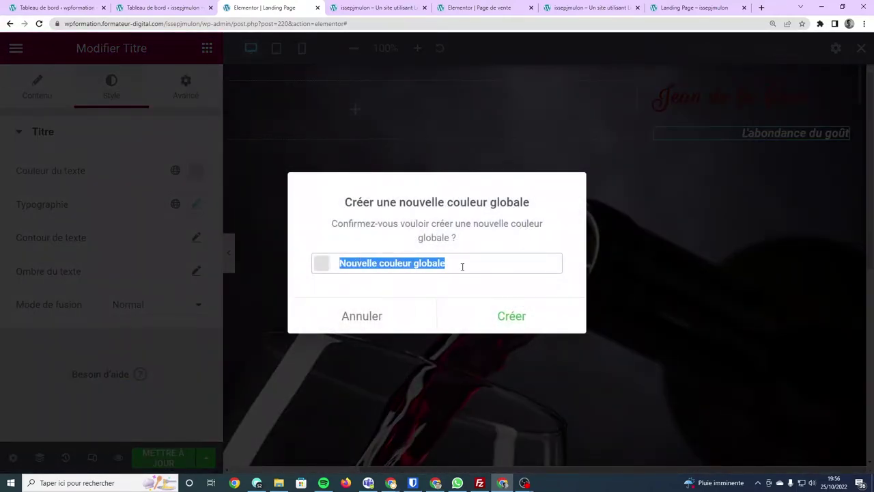
{"action": "type", "text": "sous-titre"}
{"action": "left_click", "coordinate": [502, 325]}
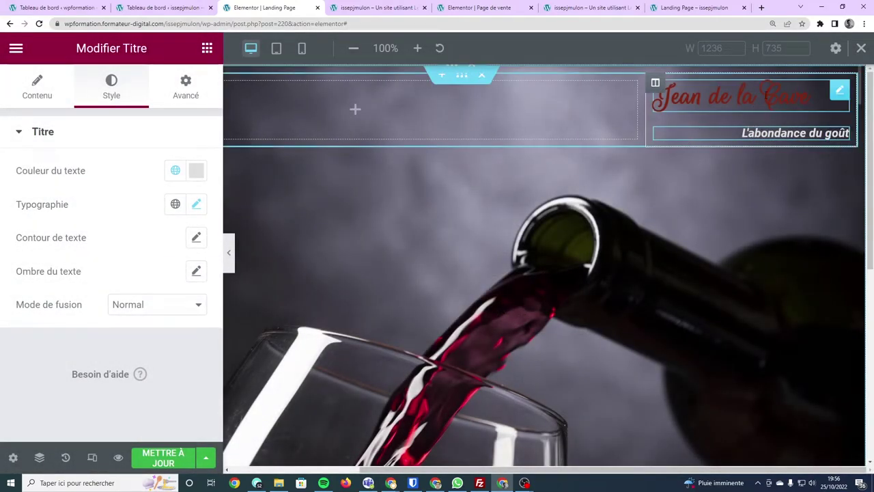
Preview the landing page, close the extra home page tab, and select the Jean de la Cave heading
{"action": "left_click", "coordinate": [118, 457]}
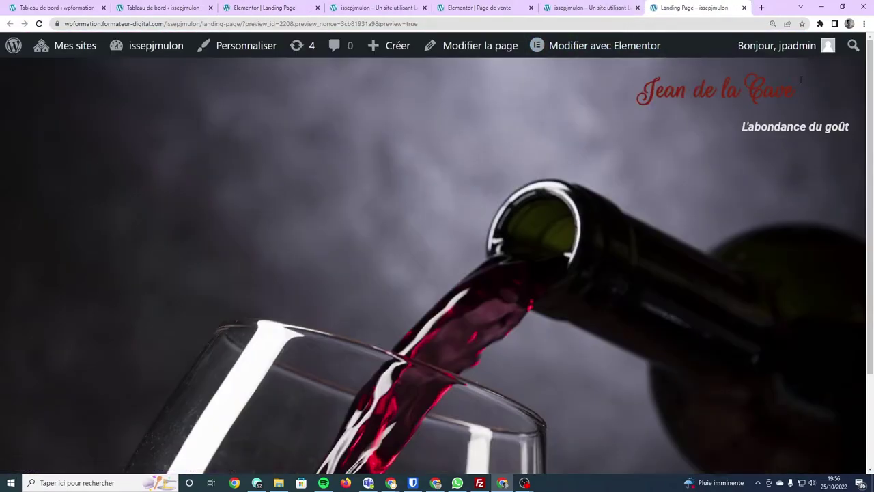
{"action": "left_click", "coordinate": [589, 8]}
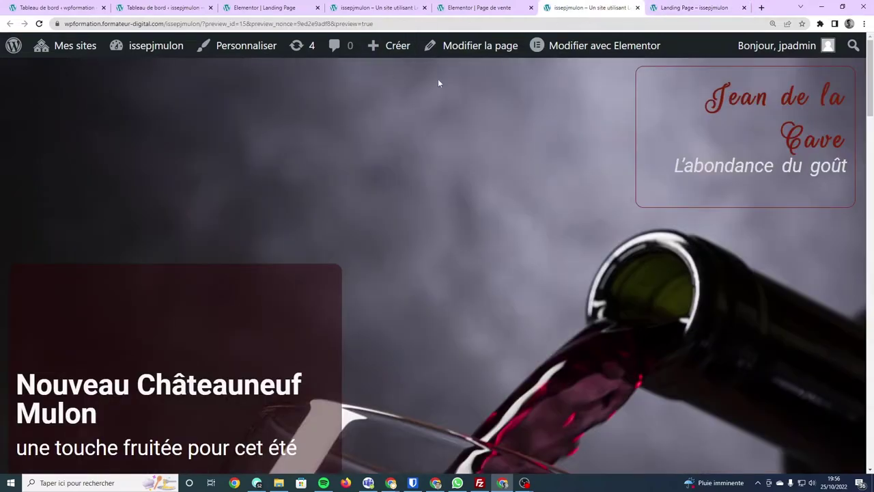
{"action": "left_click", "coordinate": [334, 8]}
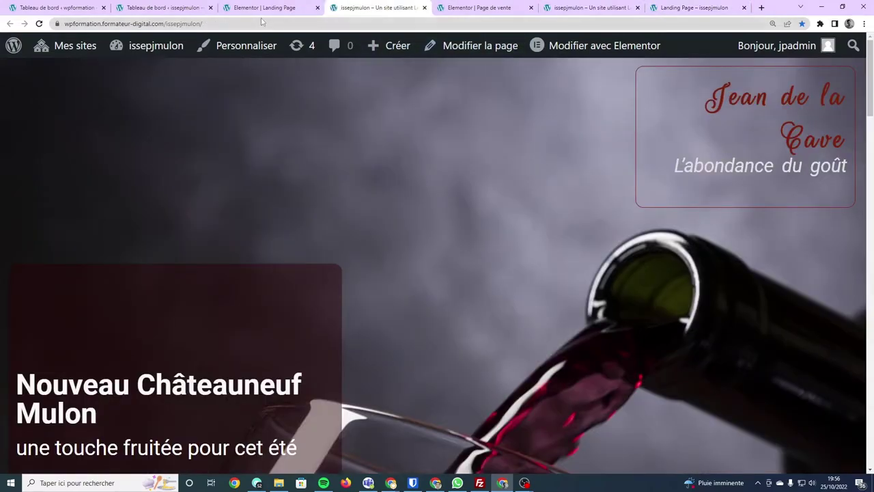
{"action": "left_click", "coordinate": [424, 8]}
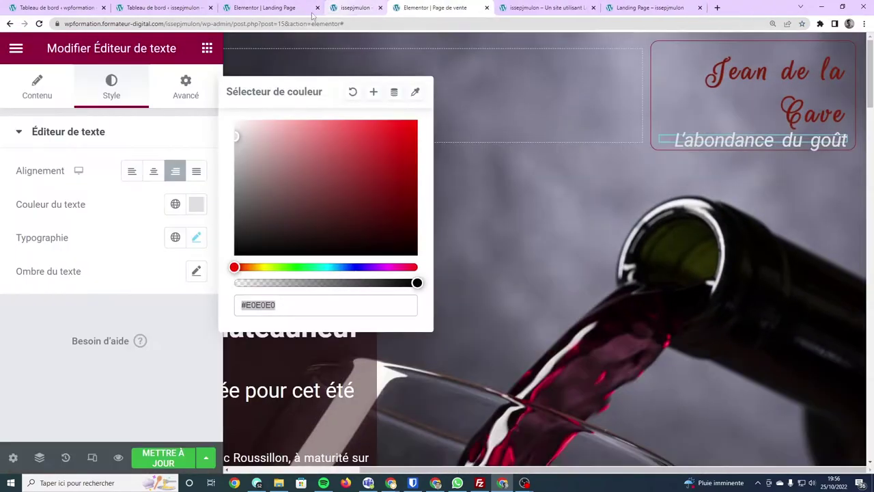
{"action": "left_click", "coordinate": [273, 7]}
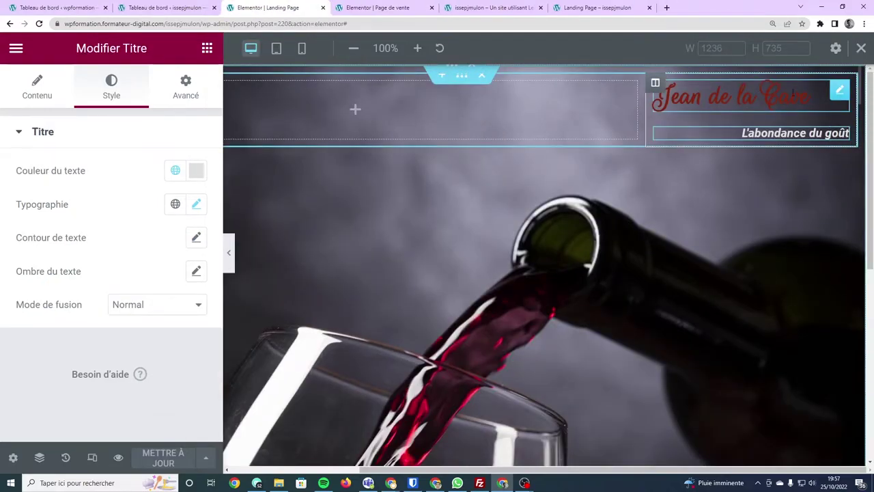
{"action": "left_click", "coordinate": [836, 92]}
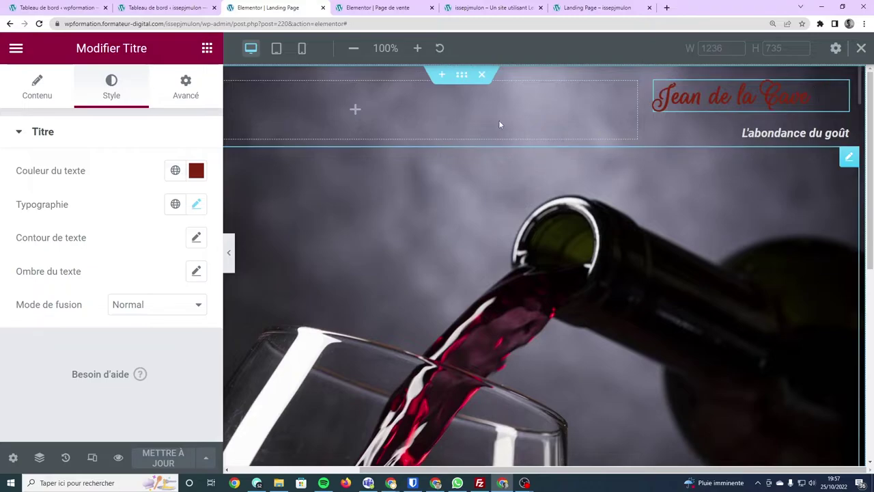
Right-align the Jean de la Cave heading and widen its column to the left
{"action": "left_click", "coordinate": [23, 83]}
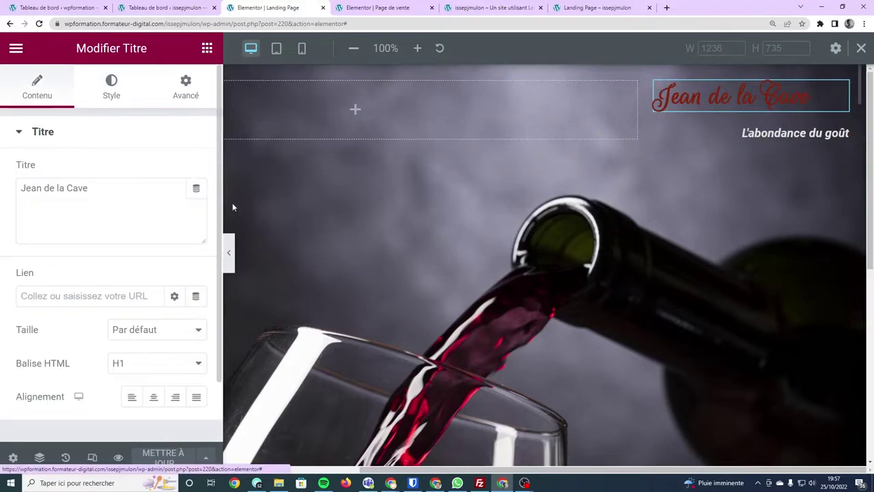
{"action": "left_click", "coordinate": [172, 397]}
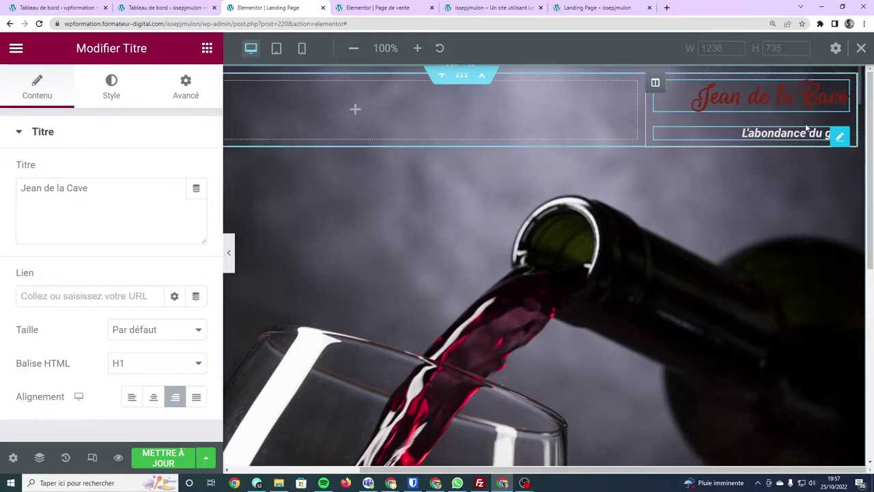
{"action": "mouse_move", "coordinate": [645, 120]}
{"action": "left_mouse_down"}
{"action": "mouse_move", "coordinate": [623, 122]}
{"action": "mouse_move", "coordinate": [648, 123]}
{"action": "left_mouse_up"}
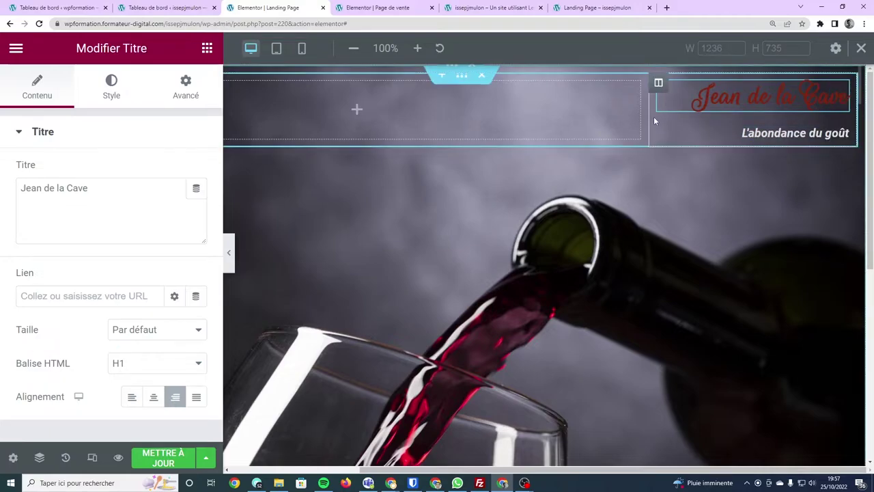
{"action": "left_click_drag", "start_coordinate": [649, 122], "coordinate": [533, 120]}
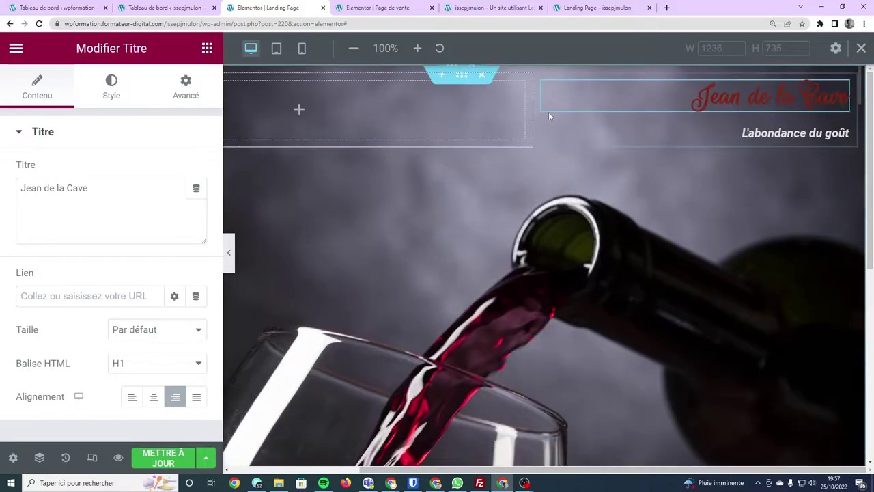
Add a new empty column to the header and reorder so the title column sits in the middle
{"action": "right_click", "coordinate": [543, 83]}
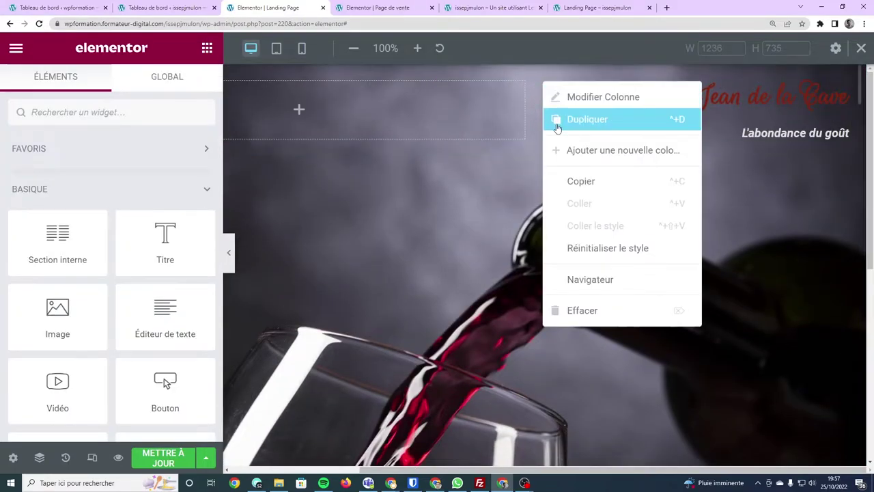
{"action": "left_click", "coordinate": [563, 146]}
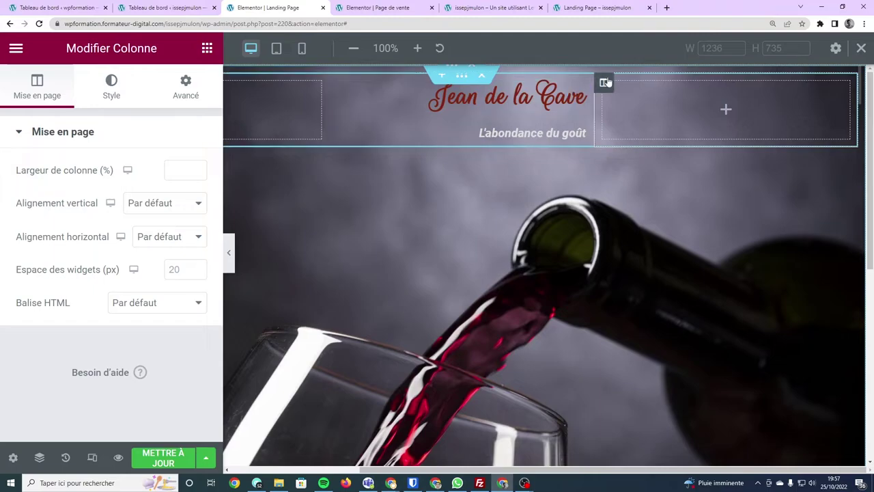
{"action": "mouse_move", "coordinate": [610, 83]}
{"action": "left_mouse_down"}
{"action": "mouse_move", "coordinate": [580, 79]}
{"action": "mouse_move", "coordinate": [663, 84]}
{"action": "left_mouse_up"}
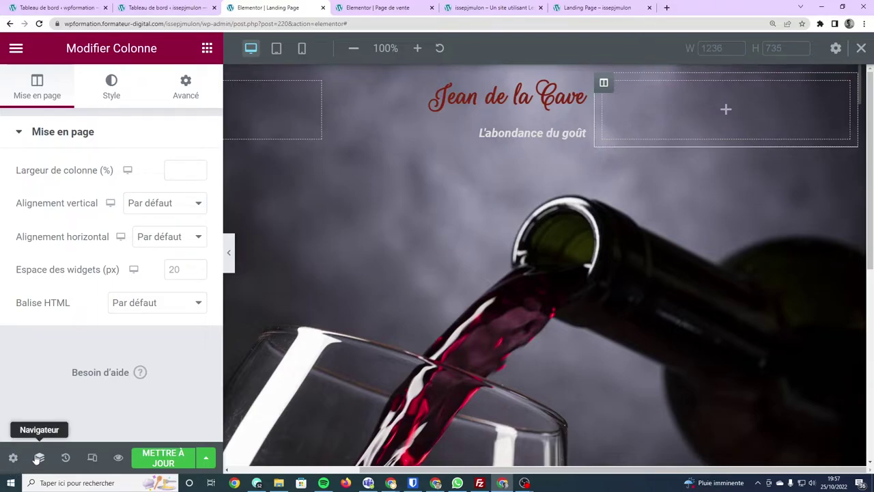
Collapse the empty column and the headings column in the Navigator tree
{"action": "left_click", "coordinate": [39, 458]}
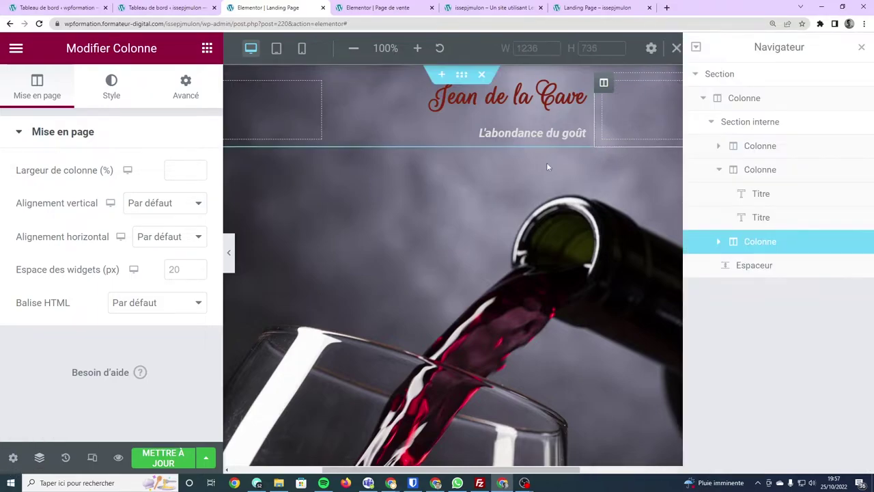
{"action": "left_click", "coordinate": [722, 248]}
{"action": "left_click", "coordinate": [722, 247]}
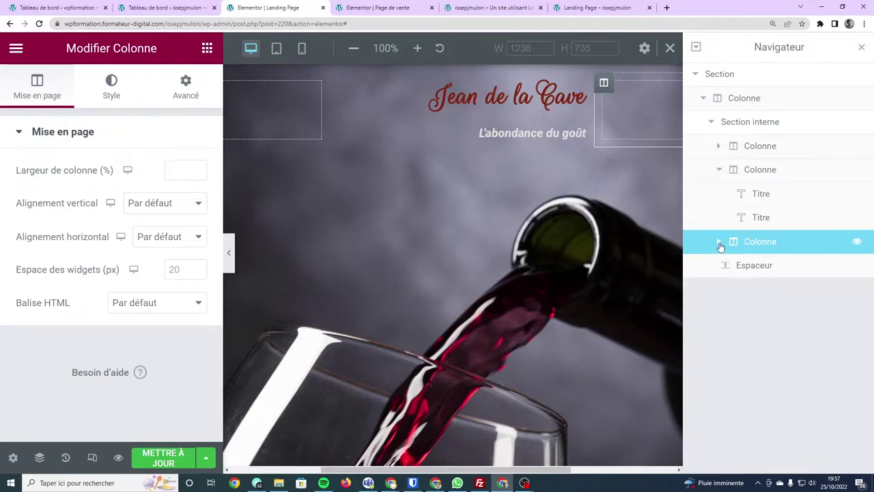
{"action": "left_click", "coordinate": [720, 246]}
{"action": "left_click", "coordinate": [721, 247]}
{"action": "left_click", "coordinate": [718, 177]}
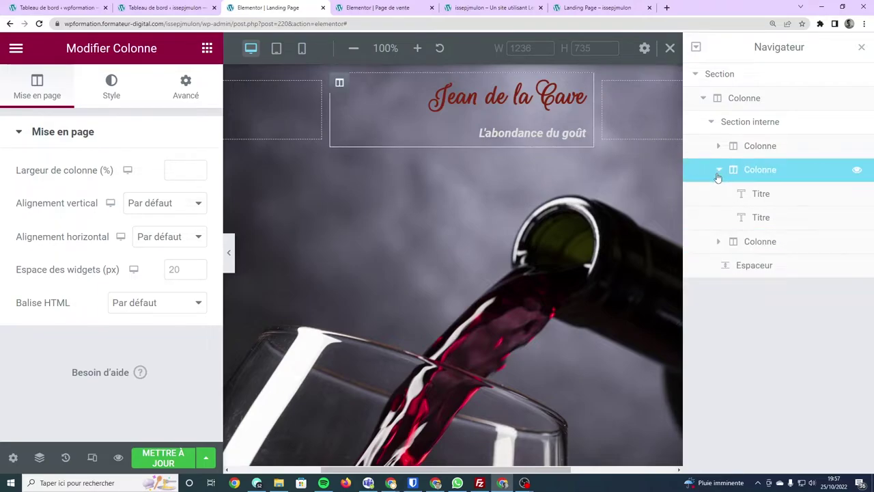
{"action": "left_click", "coordinate": [722, 175]}
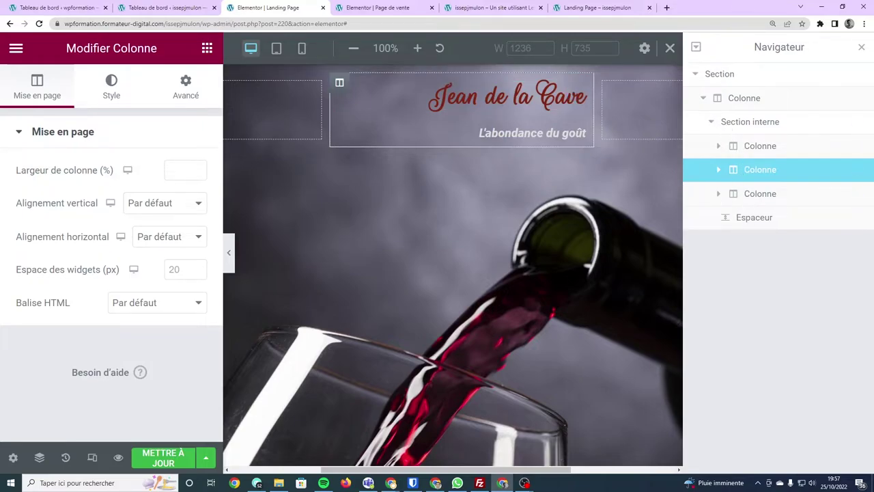
{"action": "left_click", "coordinate": [861, 49]}
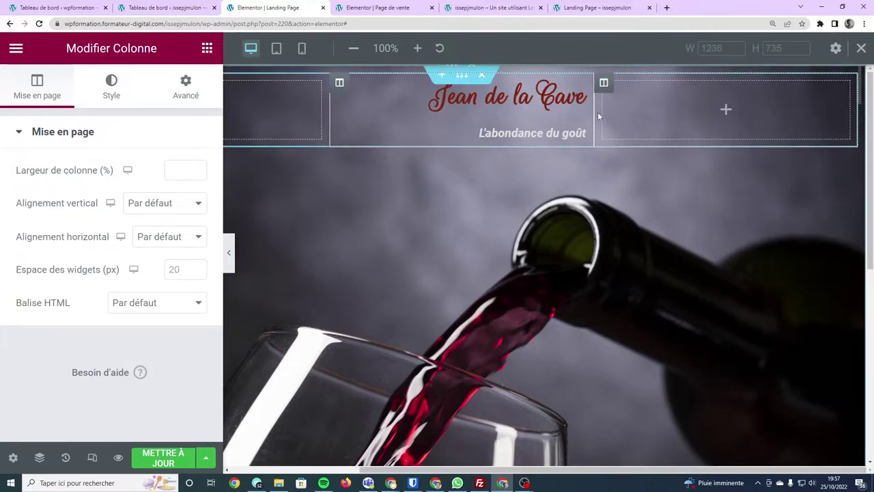
Narrow the title column to 22.35% toward the top right, then preview the page
{"action": "mouse_move", "coordinate": [594, 110]}
{"action": "left_mouse_down"}
{"action": "mouse_move", "coordinate": [793, 130]}
{"action": "mouse_move", "coordinate": [783, 130]}
{"action": "left_mouse_up"}
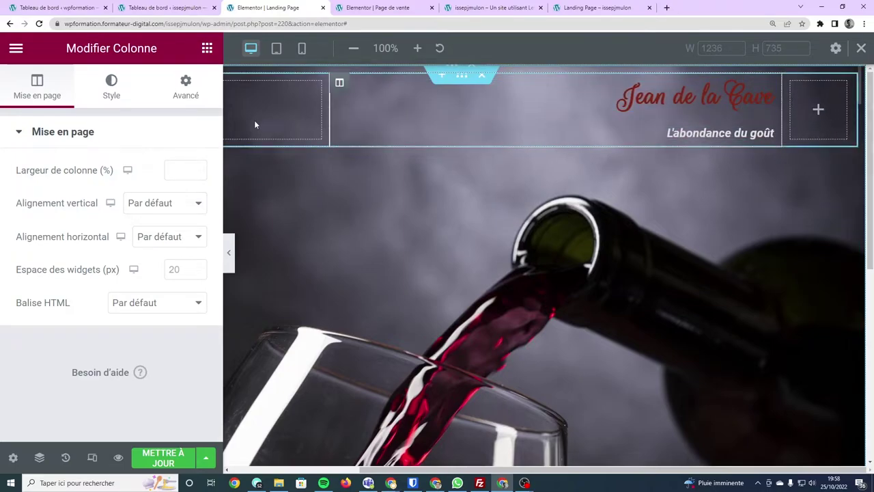
{"action": "left_click_drag", "start_coordinate": [338, 127], "coordinate": [602, 134]}
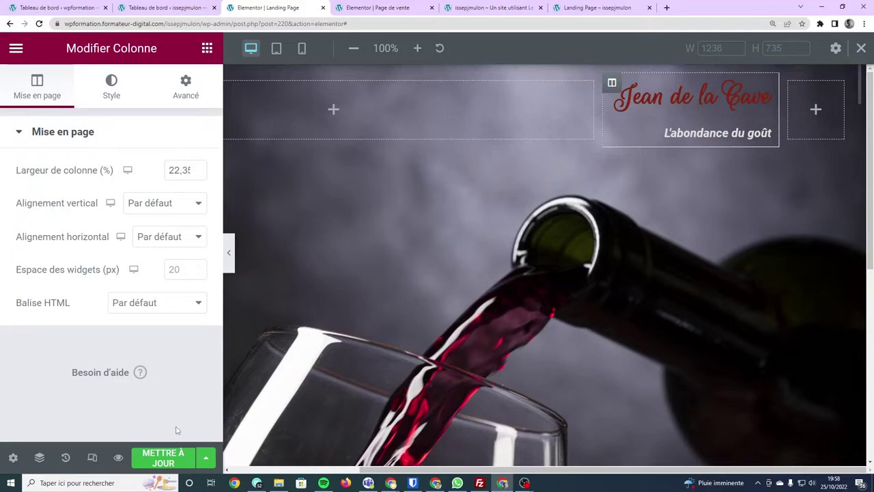
{"action": "left_click", "coordinate": [118, 458]}
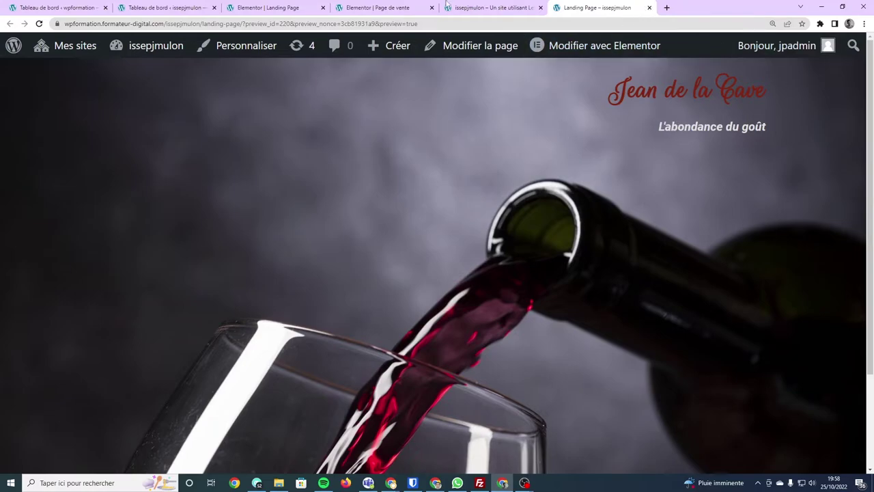
Return to the editor and select the Jean de la Cave title column
{"action": "left_click", "coordinate": [487, 7]}
{"action": "key", "text": "ctrl+3"}
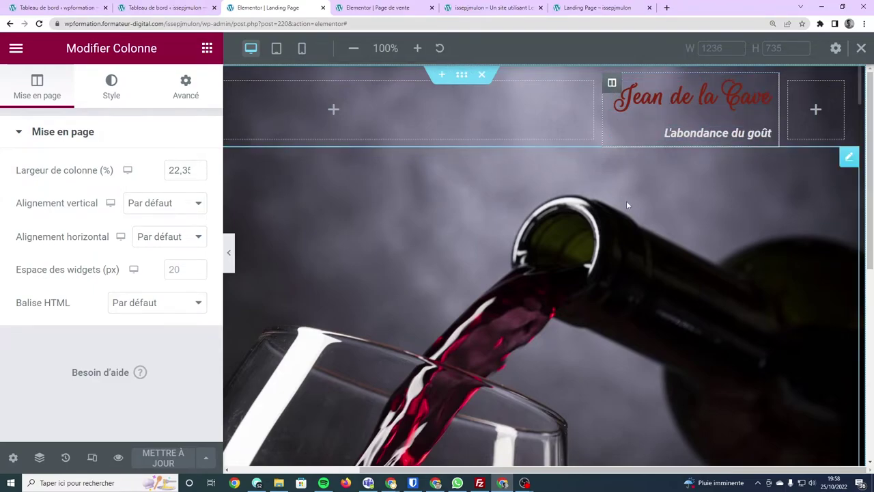
{"action": "left_click", "coordinate": [682, 181]}
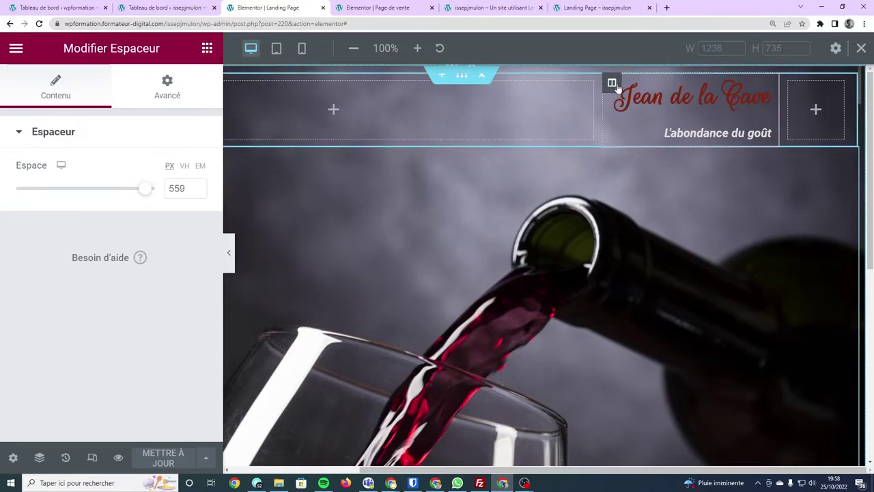
{"action": "left_click", "coordinate": [612, 84]}
Set the spacing between title and subtitle to 1 and save the page
{"action": "key", "text": "ctrl+plus"}
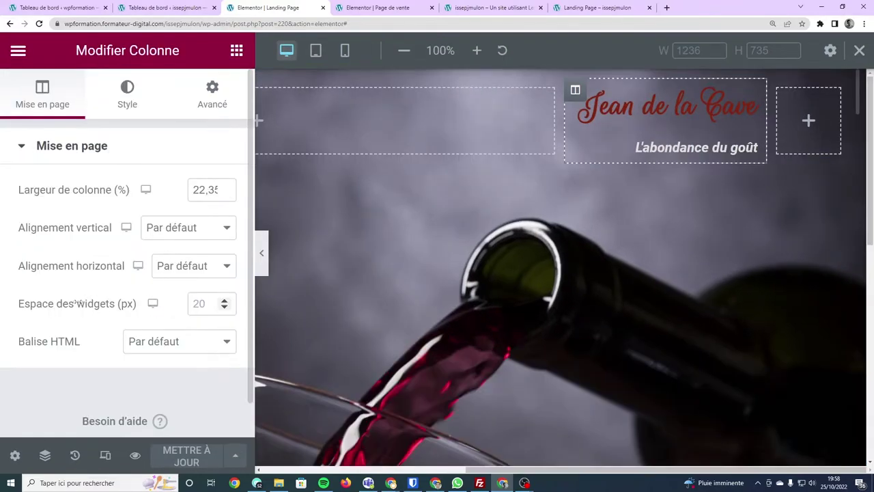
{"action": "mouse_move", "coordinate": [17, 311]}
{"action": "left_mouse_down"}
{"action": "mouse_move", "coordinate": [22, 292]}
{"action": "mouse_move", "coordinate": [28, 301]}
{"action": "mouse_move", "coordinate": [16, 303]}
{"action": "left_mouse_up"}
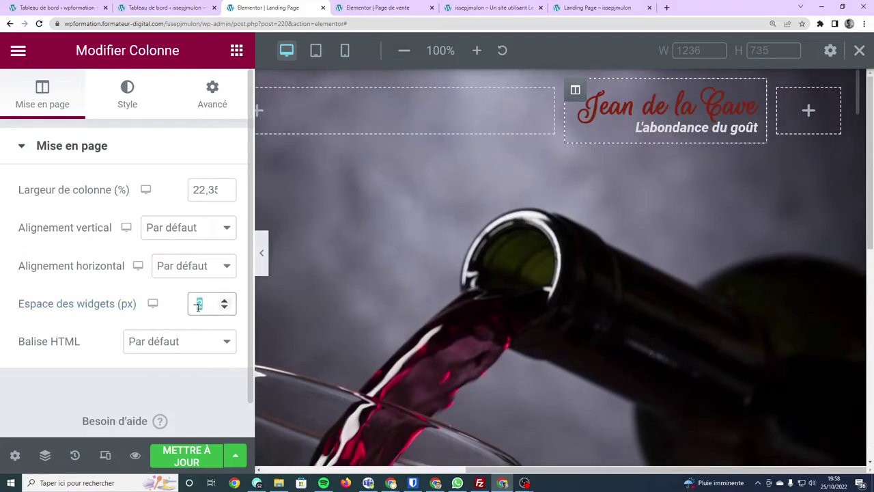
{"action": "key", "text": "BackSpace"}
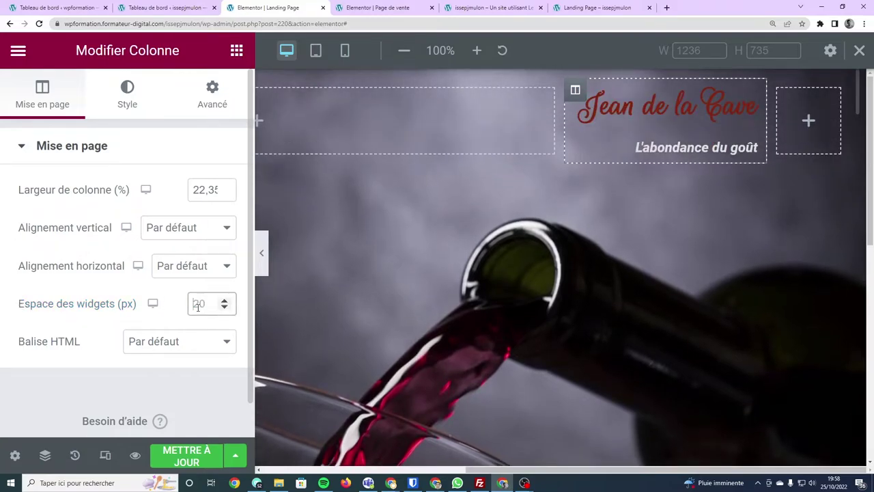
{"action": "type", "text": "1"}
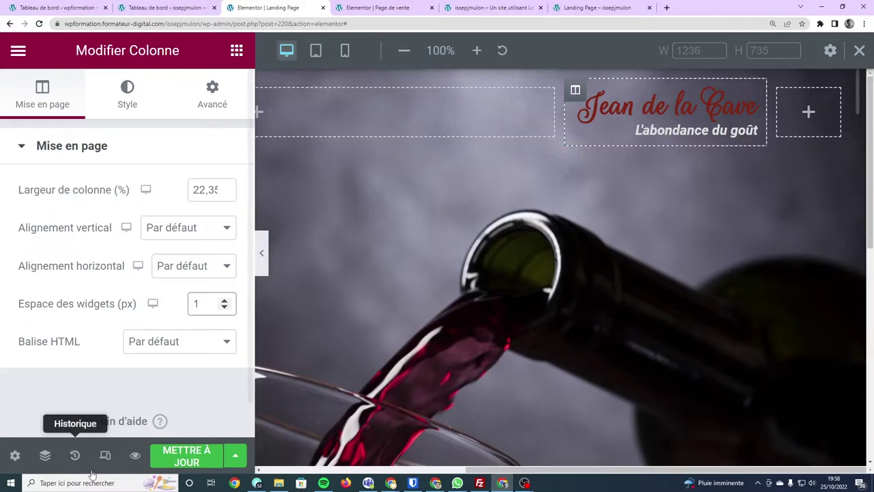
{"action": "left_click", "coordinate": [179, 452]}
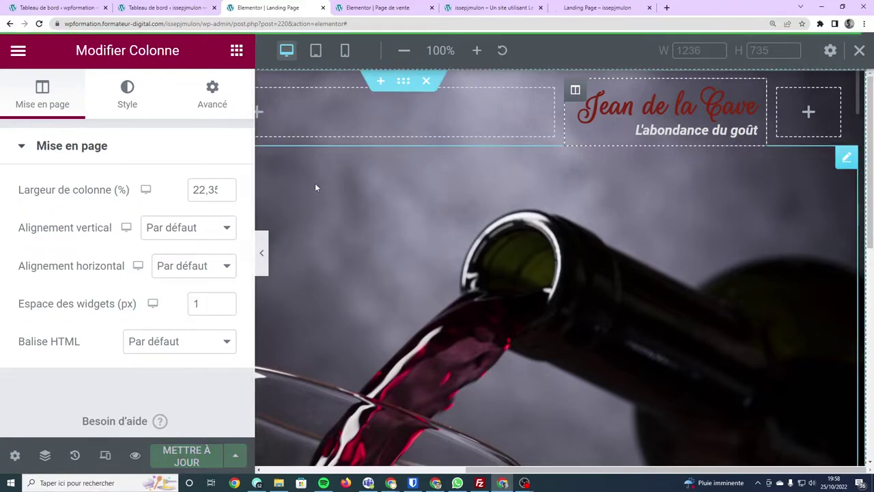
Preview the saved page, compare with the finished homepage, then select the L'abondance du goût subtitle
{"action": "scroll", "coordinate": [388, 108], "scroll_direction": "down", "scroll_amount": 1}
{"action": "scroll", "coordinate": [388, 108], "scroll_direction": "up", "scroll_amount": 1}
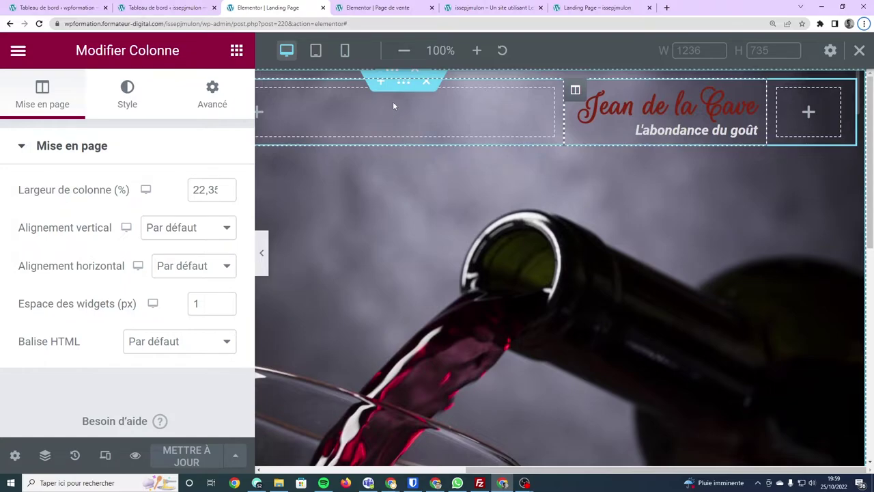
{"action": "key", "text": "ctrl+plus"}
{"action": "key", "text": "ctrl+minus"}
{"action": "key", "text": "ctrl+minus"}
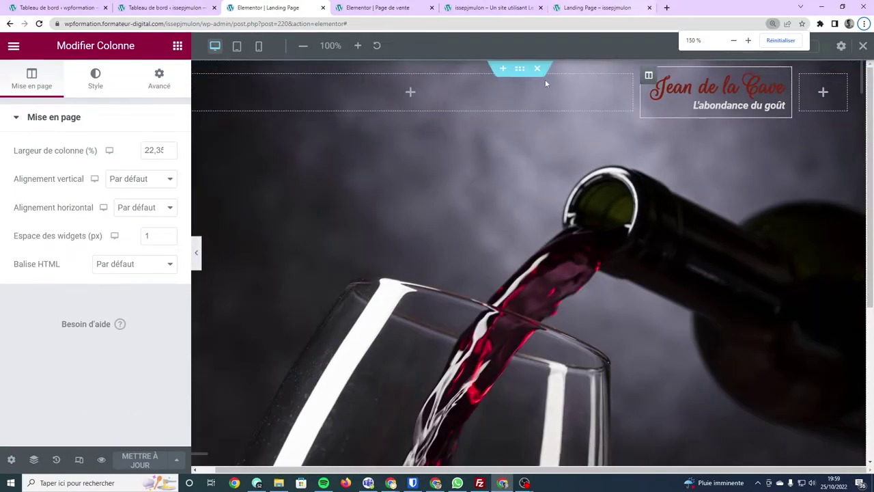
{"action": "left_click", "coordinate": [100, 461]}
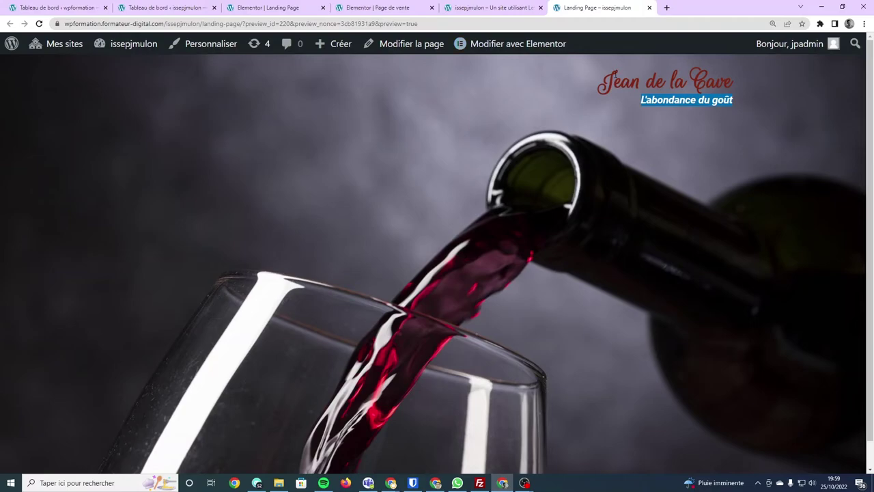
{"action": "left_click", "coordinate": [603, 191]}
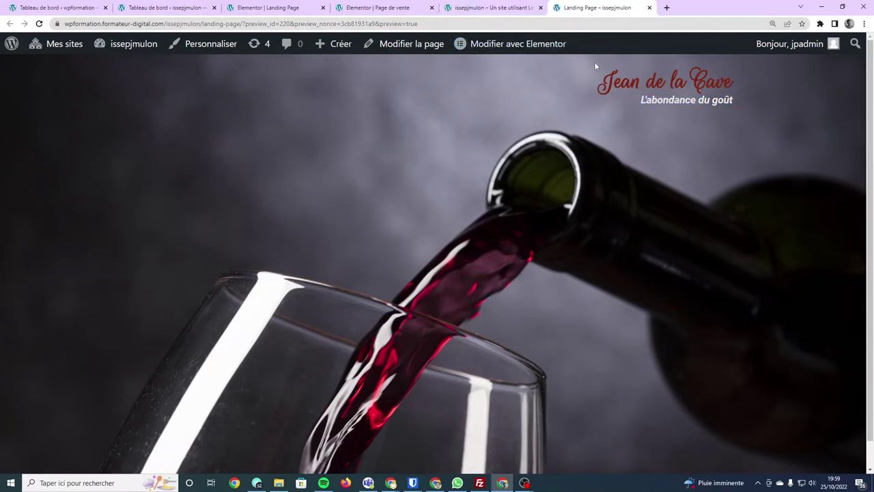
{"action": "left_click", "coordinate": [480, 6]}
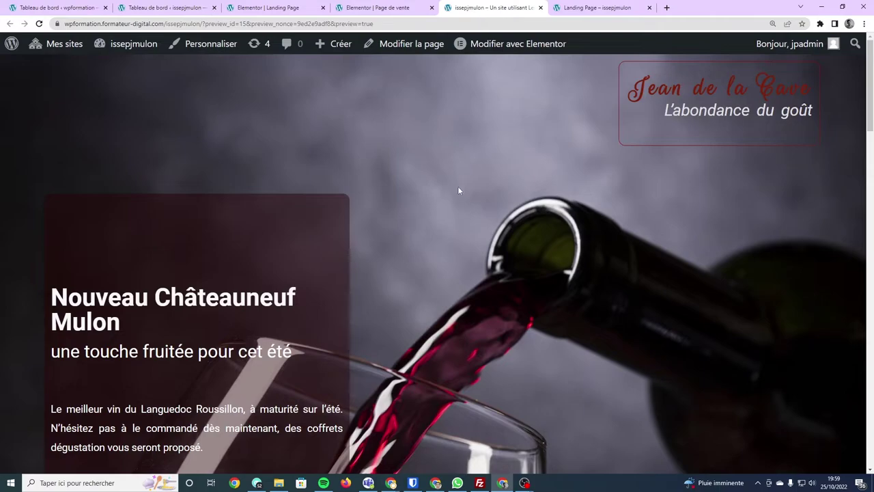
{"action": "left_click", "coordinate": [372, 8]}
{"action": "left_click", "coordinate": [268, 7]}
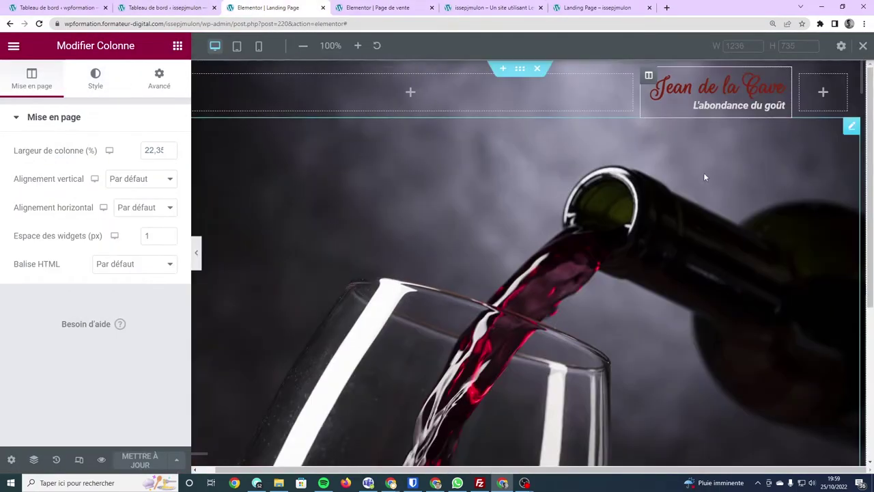
{"action": "left_click", "coordinate": [774, 108]}
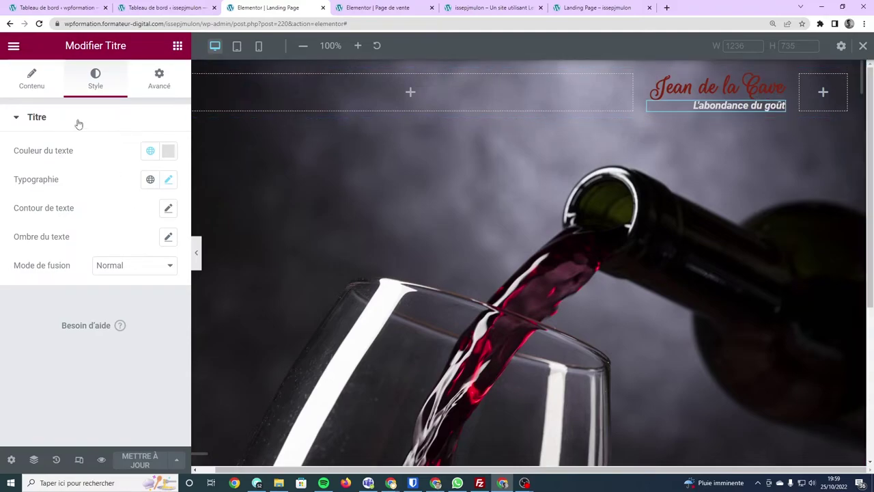
Lower the L'abondance du goût subtitle's font weight through 500 and 400 down to 300, then check the preview
{"action": "left_click", "coordinate": [169, 180]}
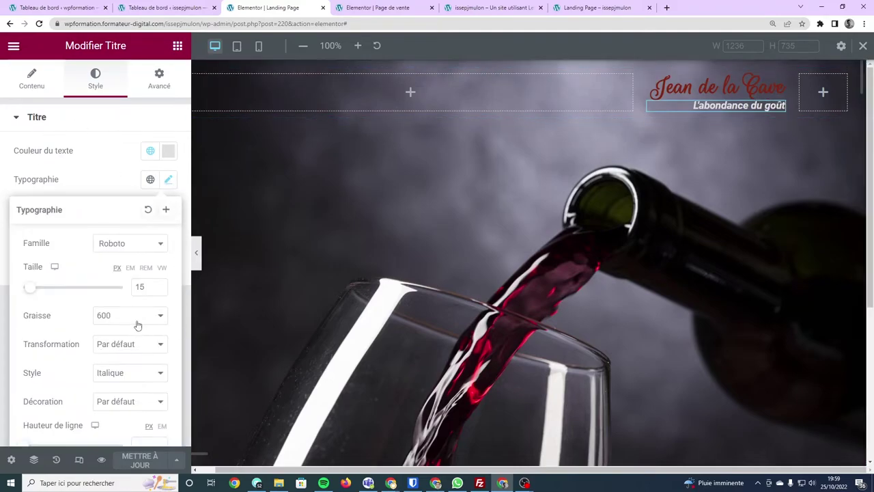
{"action": "left_click", "coordinate": [138, 321]}
{"action": "left_click", "coordinate": [131, 372]}
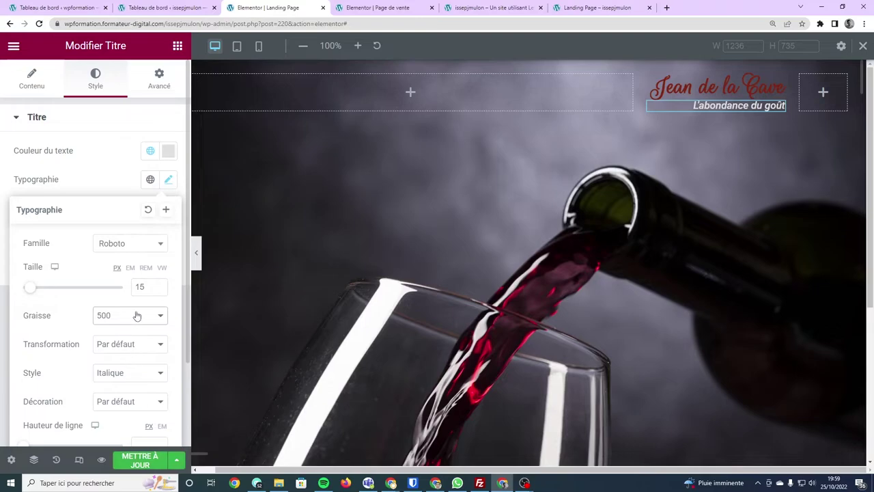
{"action": "left_click", "coordinate": [137, 316]}
{"action": "left_click", "coordinate": [132, 361]}
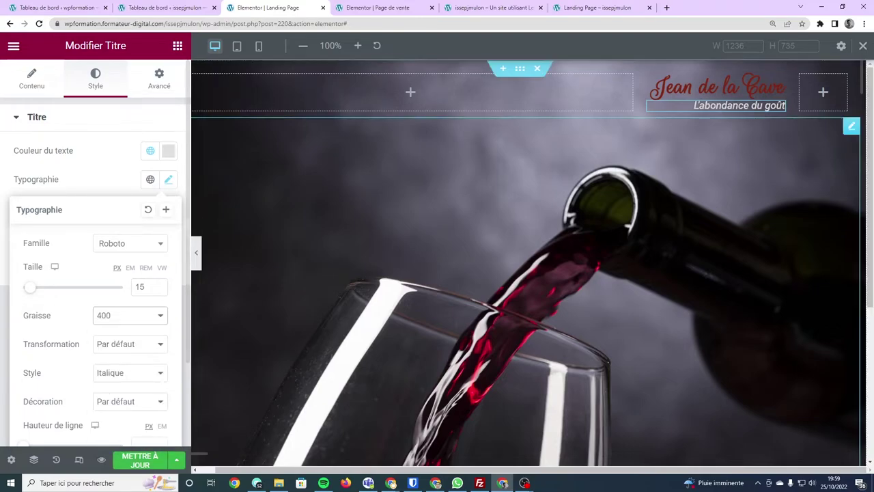
{"action": "left_click", "coordinate": [136, 317]}
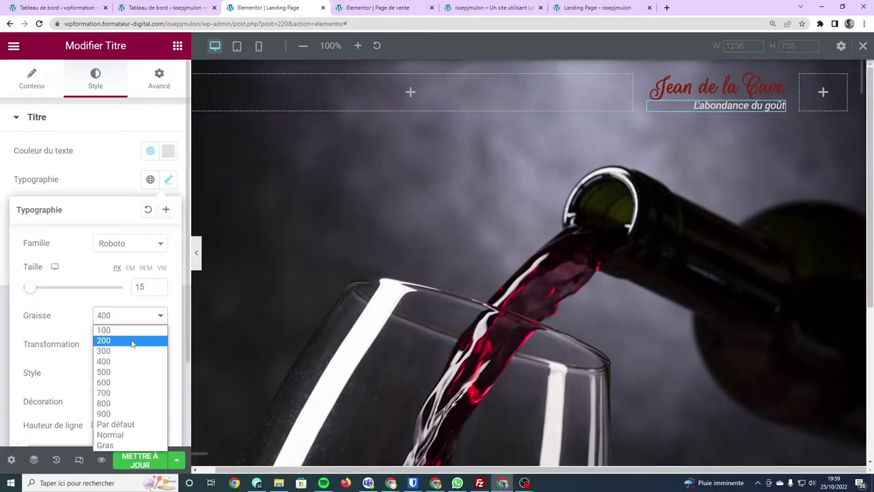
{"action": "left_click", "coordinate": [135, 351]}
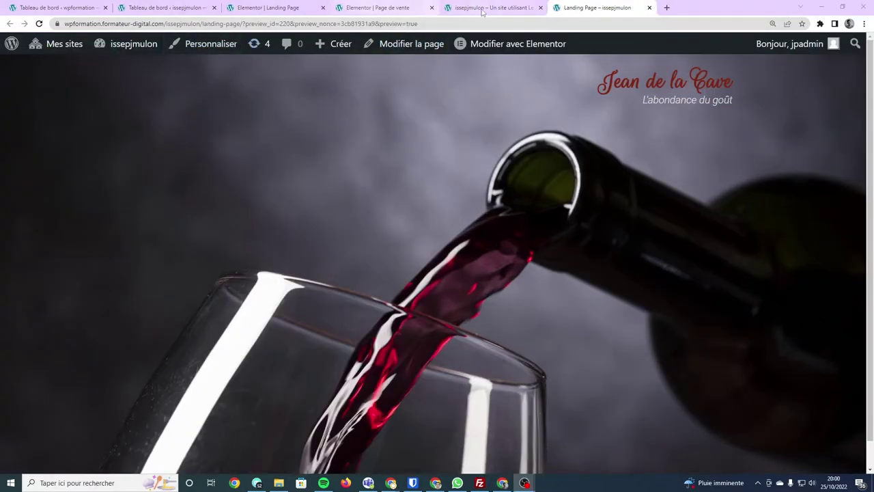
{"action": "left_click", "coordinate": [487, 7]}
{"action": "left_click", "coordinate": [270, 7]}
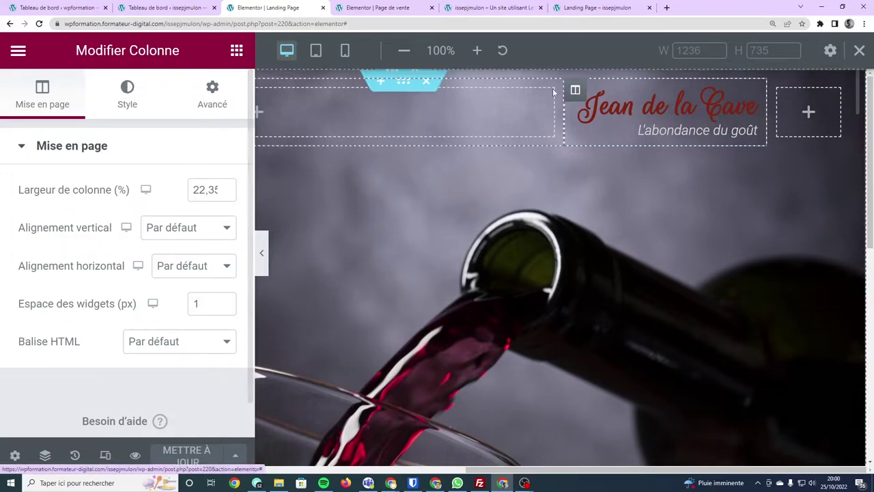
Set the title column's border type to Continue (solid)
{"action": "left_click", "coordinate": [127, 92]}
{"action": "scroll", "coordinate": [82, 195], "scroll_direction": "down", "scroll_amount": 1}
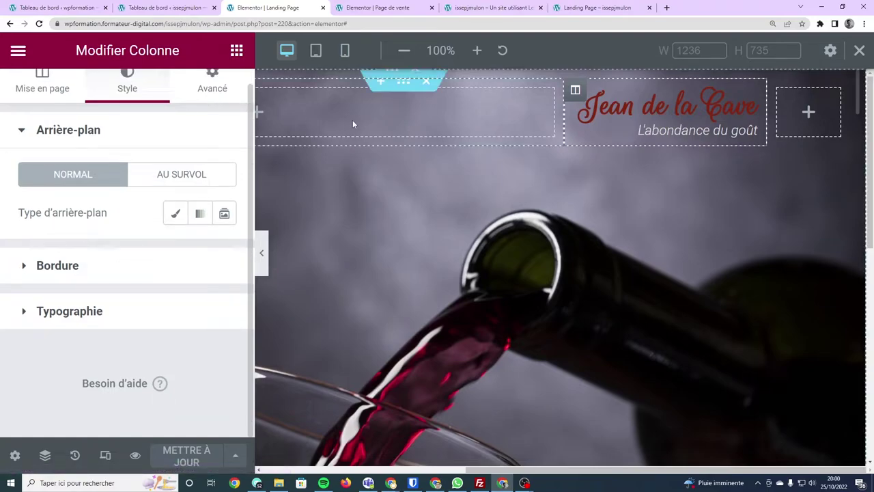
{"action": "left_click", "coordinate": [54, 260]}
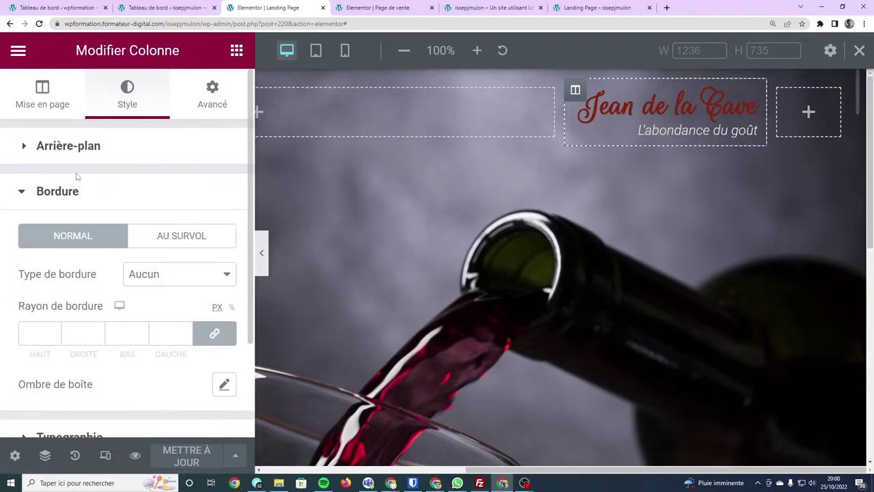
{"action": "scroll", "coordinate": [77, 176], "scroll_direction": "down", "scroll_amount": 2}
{"action": "scroll", "coordinate": [164, 191], "scroll_direction": "up", "scroll_amount": 1}
{"action": "left_click", "coordinate": [163, 183]}
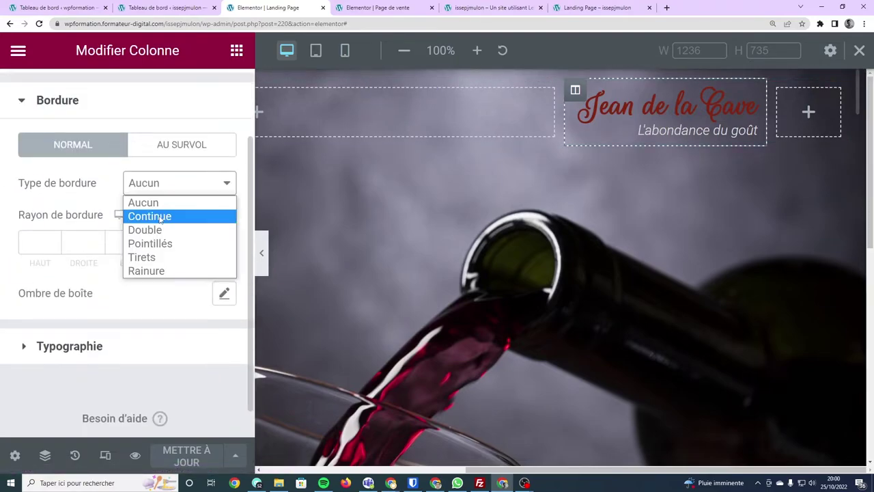
{"action": "left_click", "coordinate": [160, 217]}
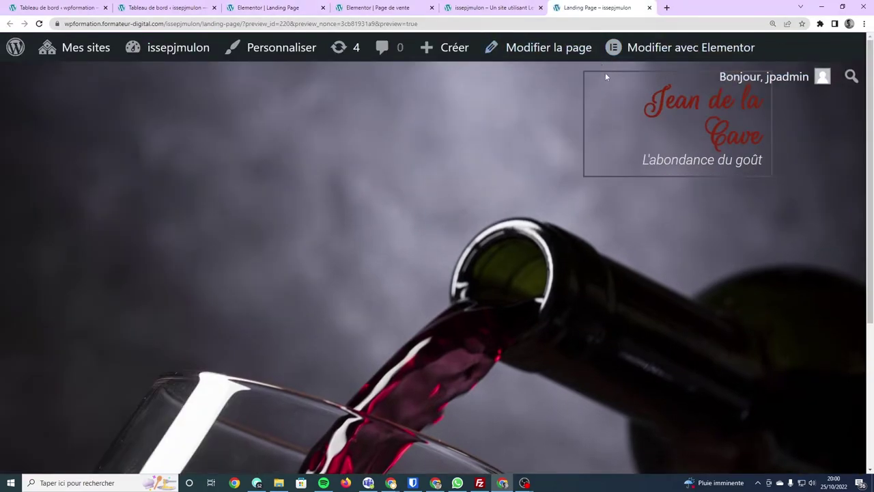
Set the browser zoom to 150%, compare with the homepage preview, and move the sales page tab last
{"action": "key", "text": "ctrl+minus"}
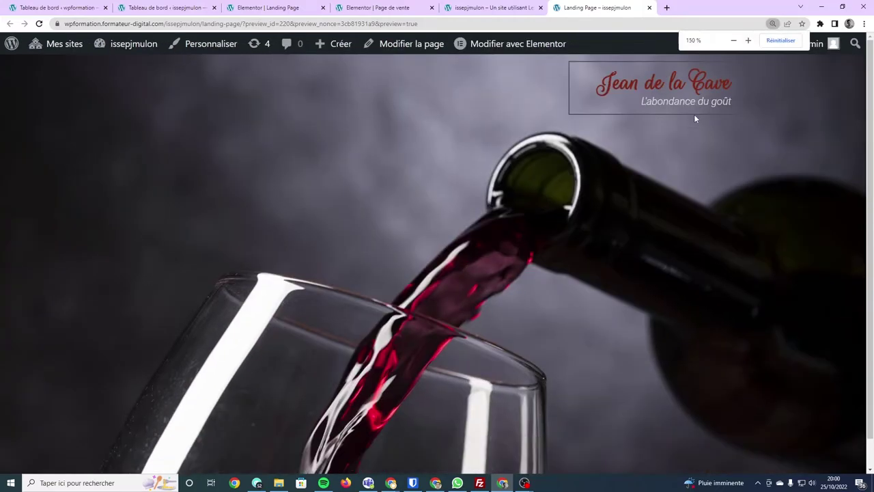
{"action": "key", "text": "ctrl+minus"}
{"action": "key", "text": "ctrl+plus"}
{"action": "key", "text": "ctrl+minus"}
{"action": "key", "text": "ctrl+plus"}
{"action": "left_click", "coordinate": [487, 9]}
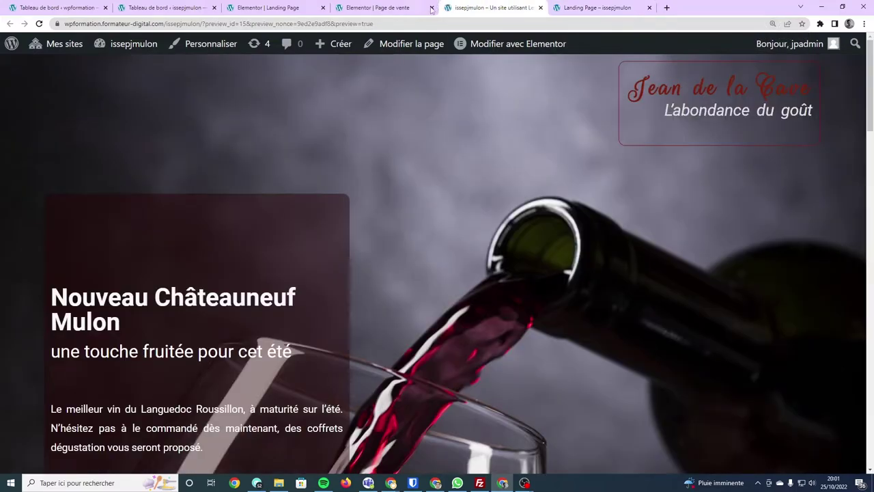
{"action": "left_click_drag", "start_coordinate": [383, 7], "coordinate": [594, 8]}
{"action": "left_click", "coordinate": [266, 7]}
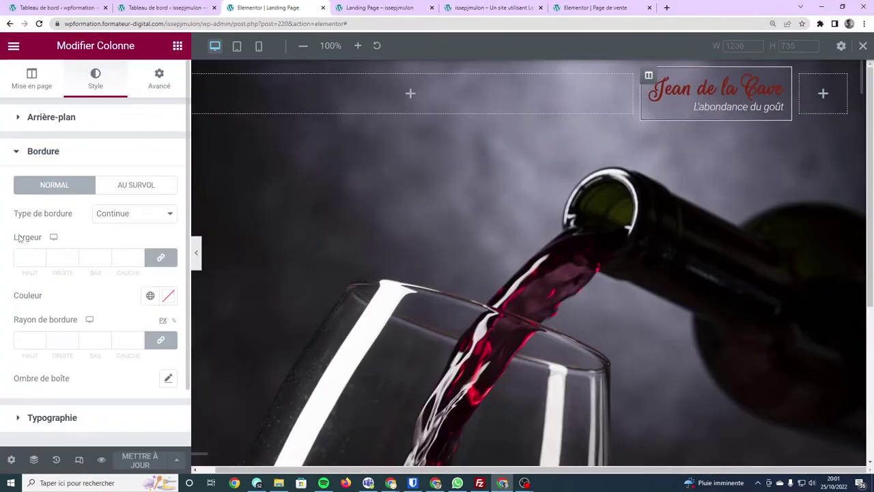
Give the title column border the Bordeaux principal colour, width 1 and radius 5
{"action": "left_click", "coordinate": [169, 296]}
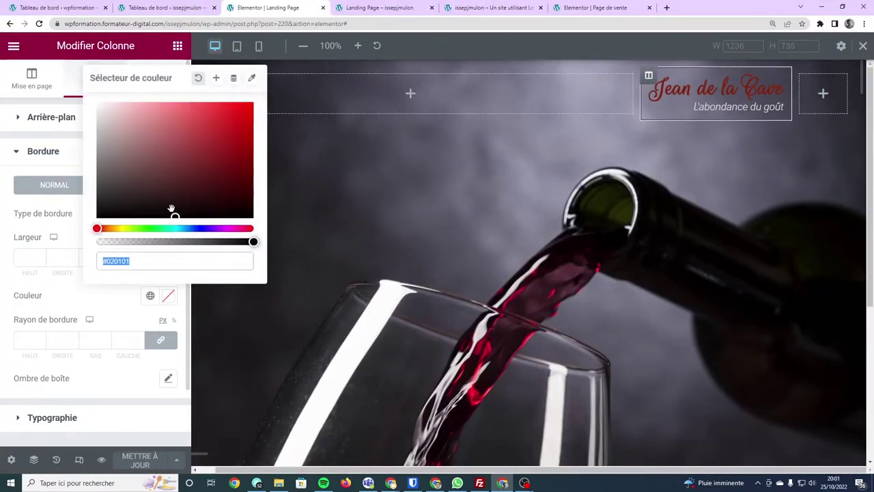
{"action": "left_click", "coordinate": [150, 295]}
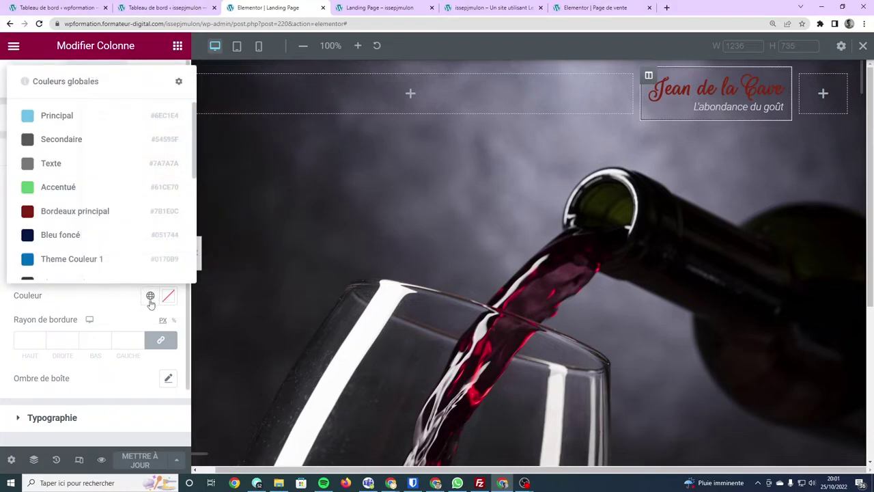
{"action": "left_click", "coordinate": [38, 209]}
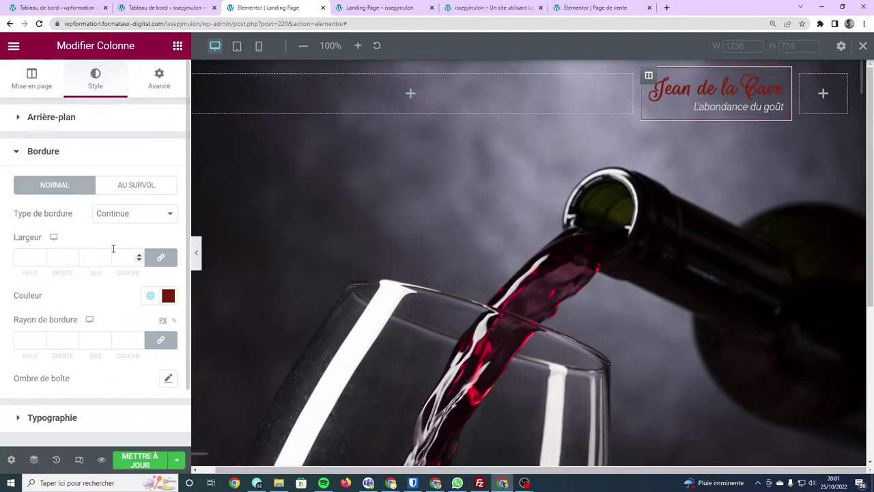
{"action": "left_click", "coordinate": [41, 258]}
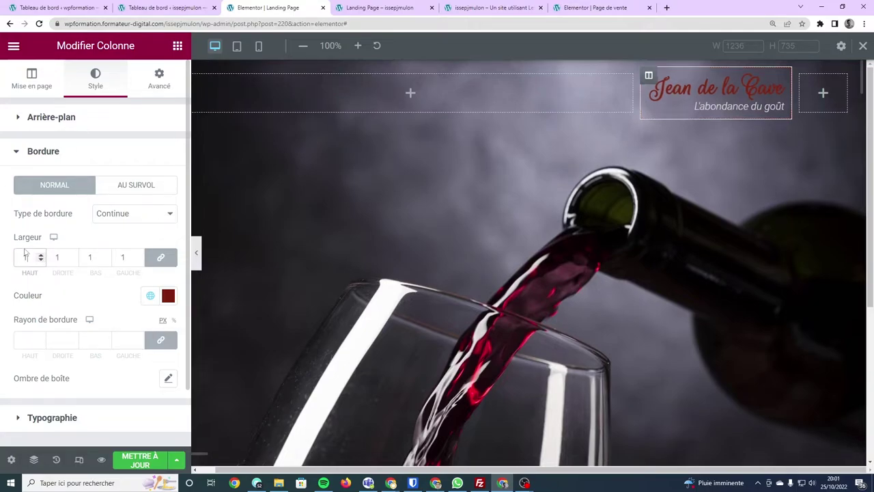
{"action": "mouse_move", "coordinate": [522, 79]}
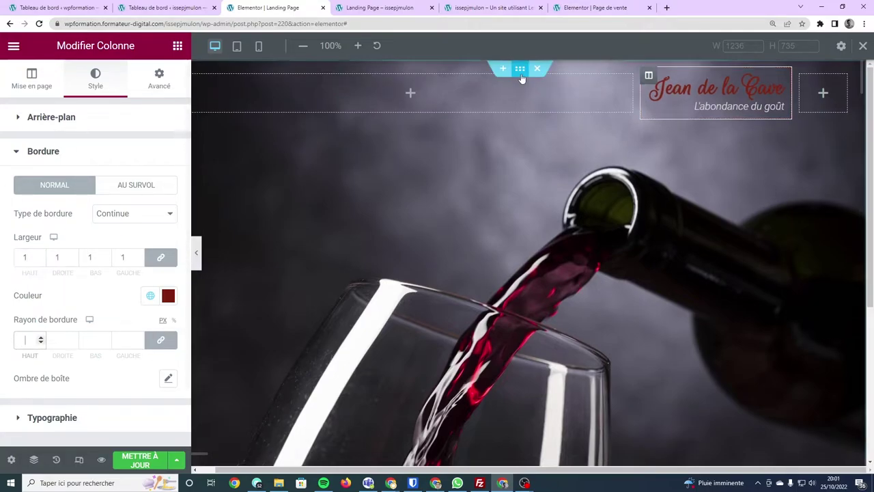
{"action": "type", "text": "5"}
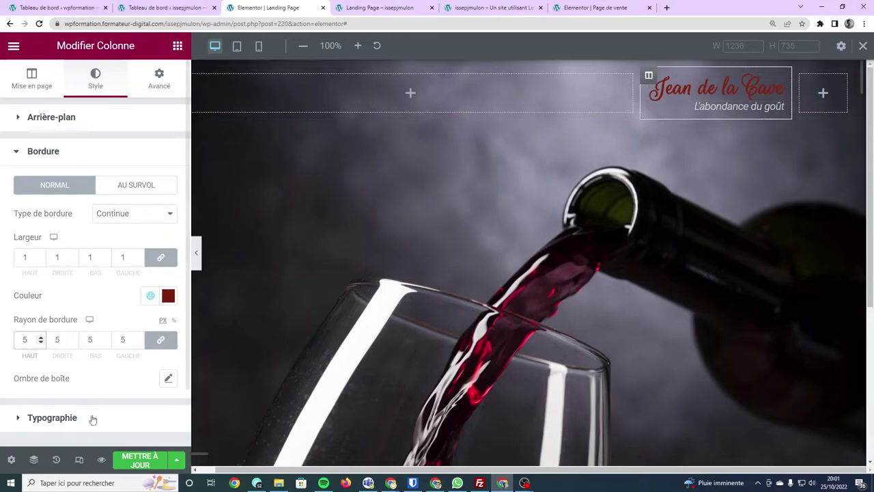
Save the page and check the updated landing page preview
{"action": "left_click", "coordinate": [132, 463]}
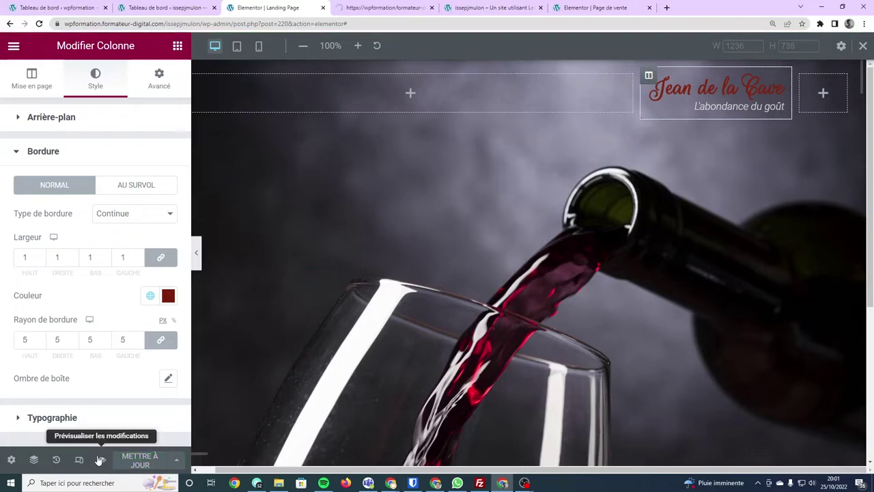
{"action": "left_click", "coordinate": [101, 462]}
{"action": "left_click", "coordinate": [268, 8]}
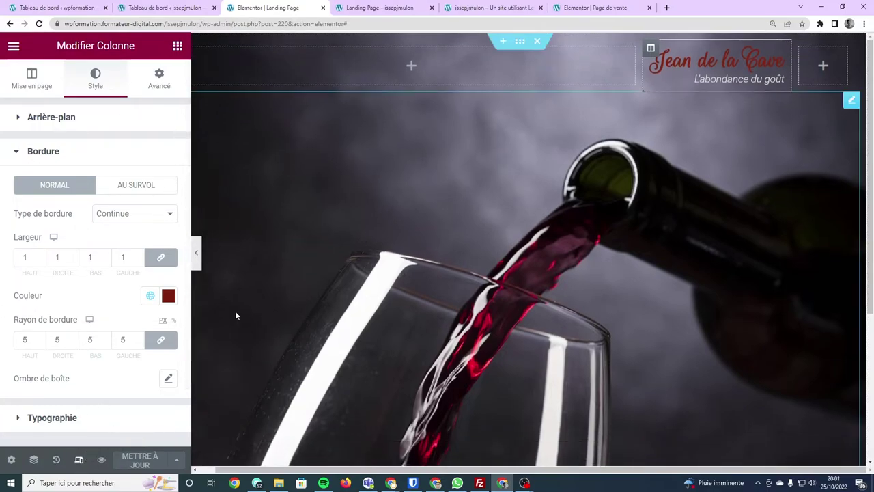
{"action": "left_click", "coordinate": [78, 460]}
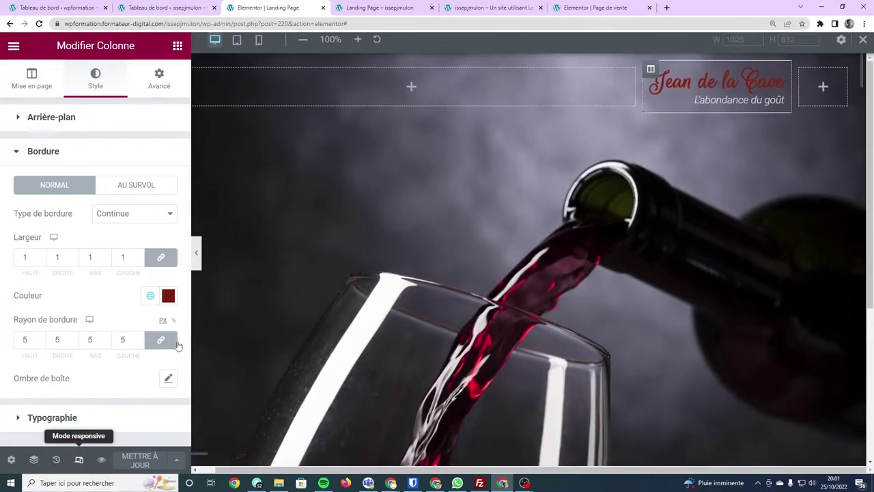
{"action": "left_click", "coordinate": [237, 40]}
{"action": "left_click", "coordinate": [514, 7]}
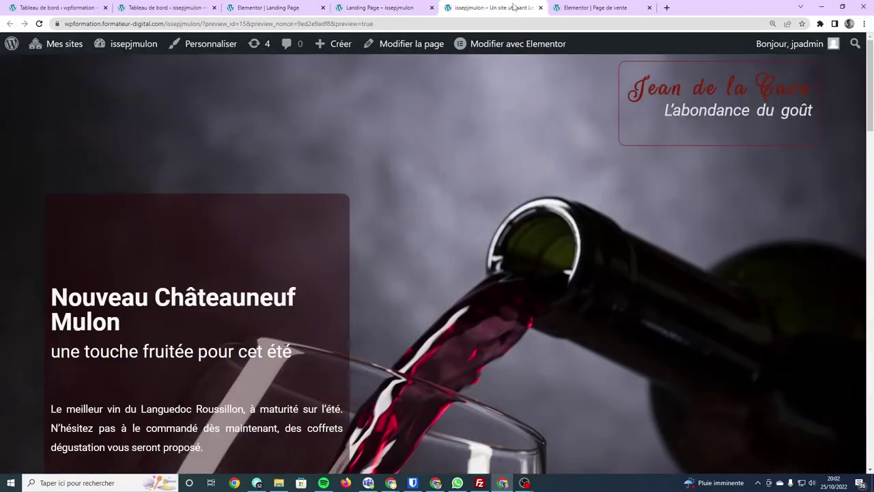
{"action": "scroll", "coordinate": [228, 243], "scroll_direction": "down", "scroll_amount": 3}
{"action": "scroll", "coordinate": [228, 243], "scroll_direction": "up", "scroll_amount": 1}
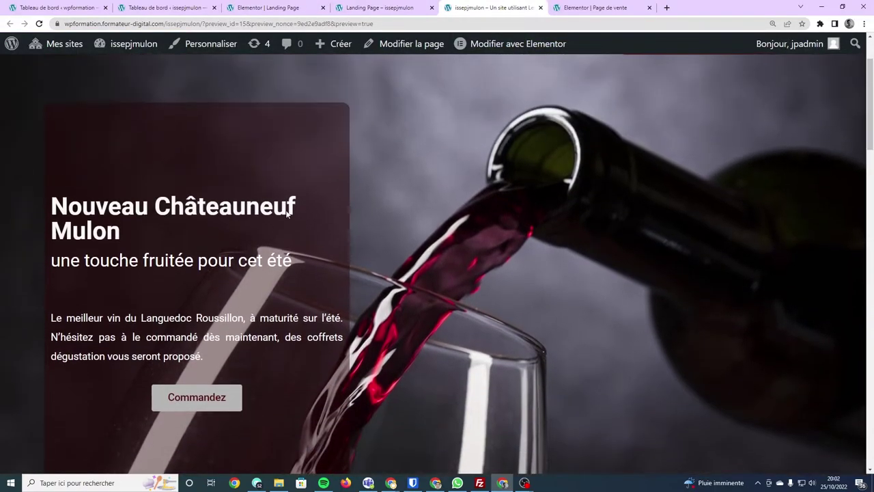
{"action": "left_click_drag", "start_coordinate": [51, 197], "coordinate": [261, 330]}
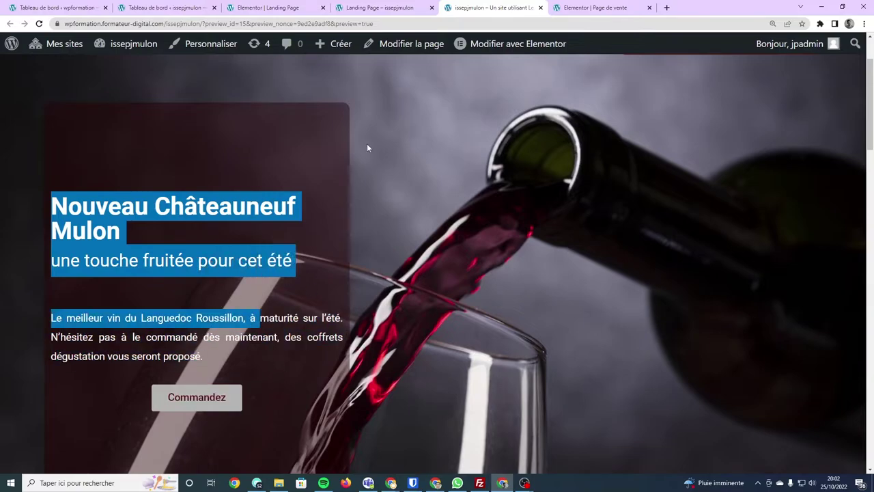
{"action": "left_click", "coordinate": [268, 8]}
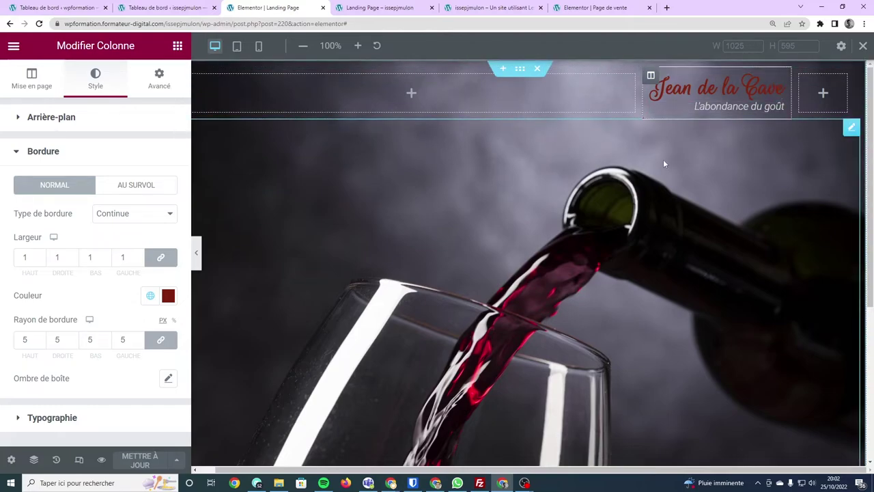
Delete the hero's spacer and drop a two-column inner section beneath the title row
{"action": "right_click", "coordinate": [847, 137]}
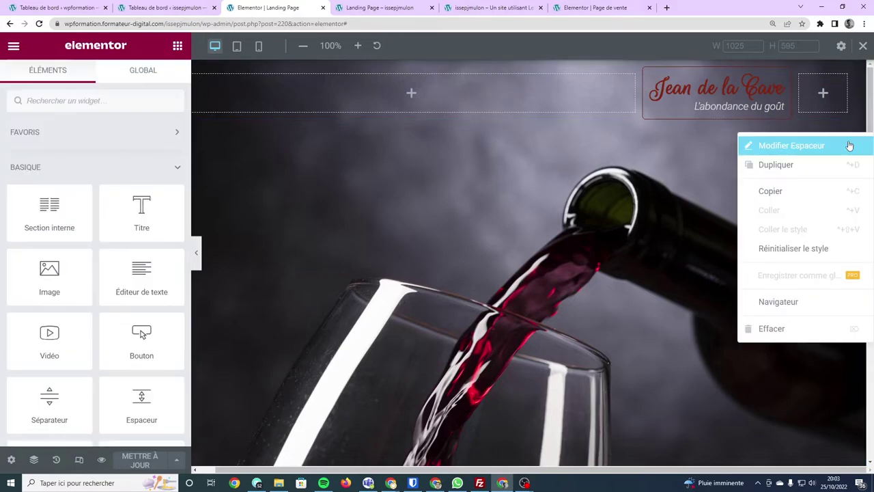
{"action": "left_click", "coordinate": [770, 330]}
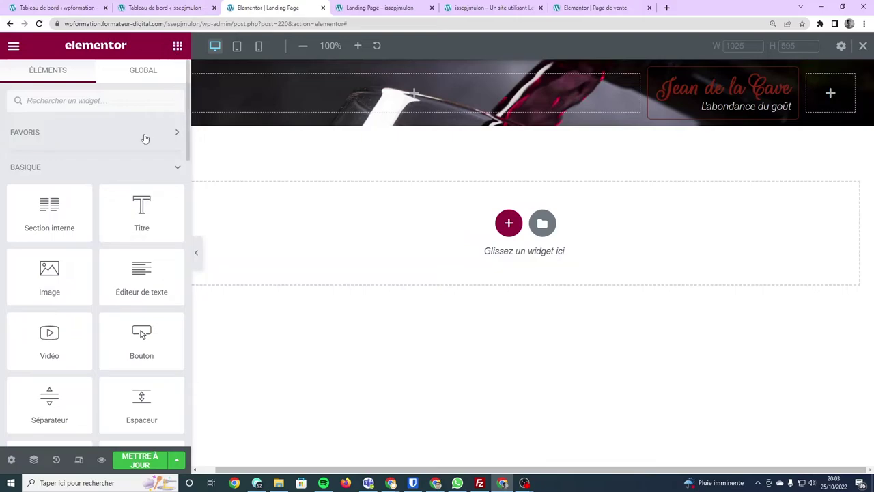
{"action": "left_click_drag", "start_coordinate": [50, 222], "coordinate": [434, 130]}
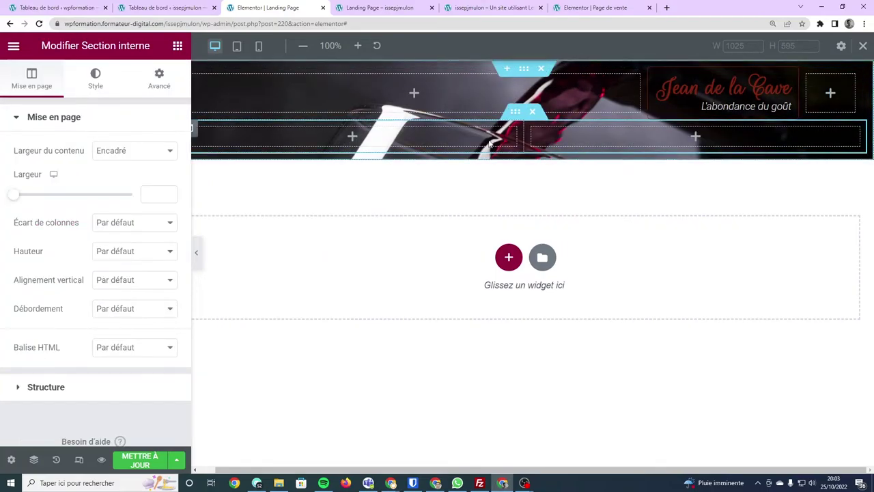
In the Navigator, collapse and re-expand the section and outer column to inspect the structure
{"action": "left_click", "coordinate": [34, 459]}
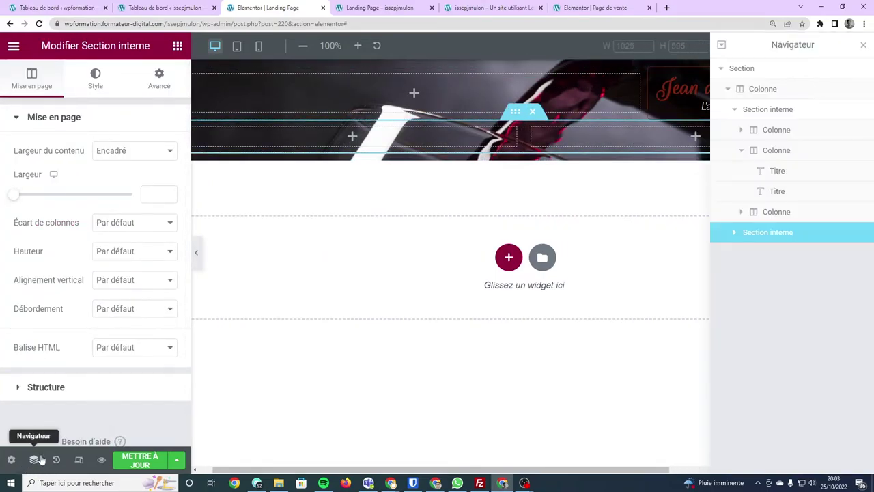
{"action": "left_click", "coordinate": [740, 150]}
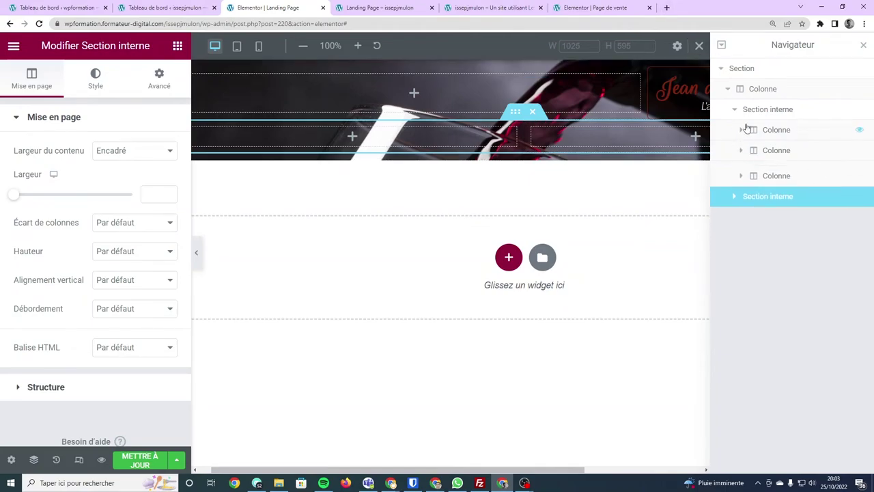
{"action": "left_click", "coordinate": [735, 193]}
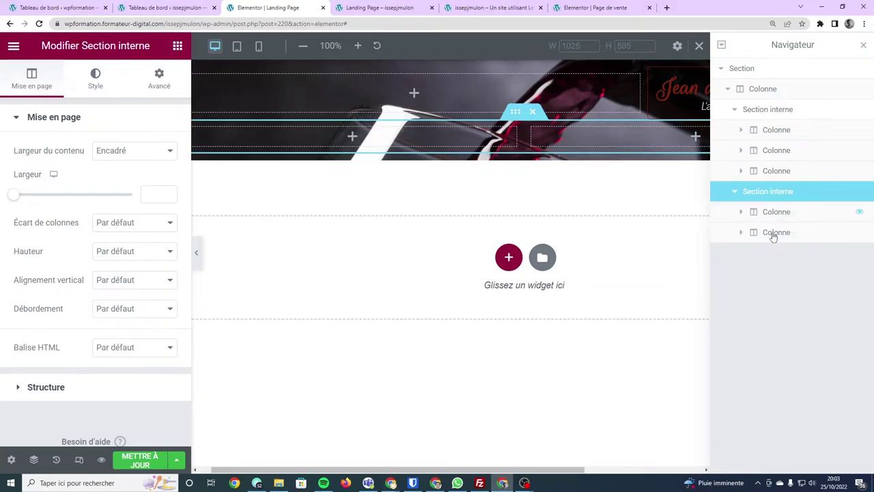
{"action": "left_click", "coordinate": [722, 71]}
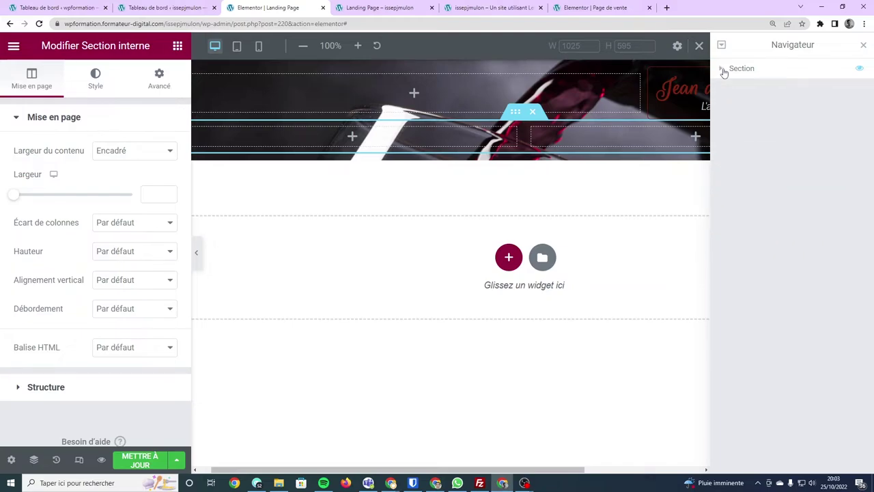
{"action": "left_click", "coordinate": [723, 72]}
{"action": "left_click", "coordinate": [733, 92]}
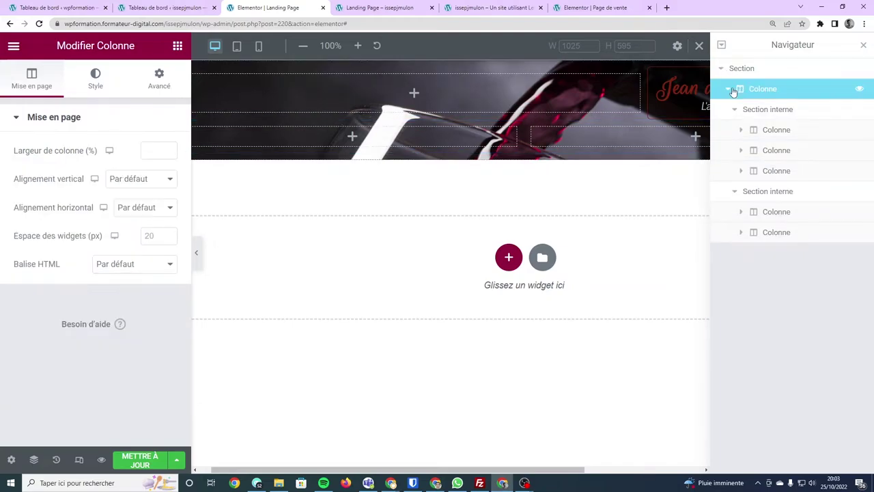
{"action": "left_click", "coordinate": [727, 90]}
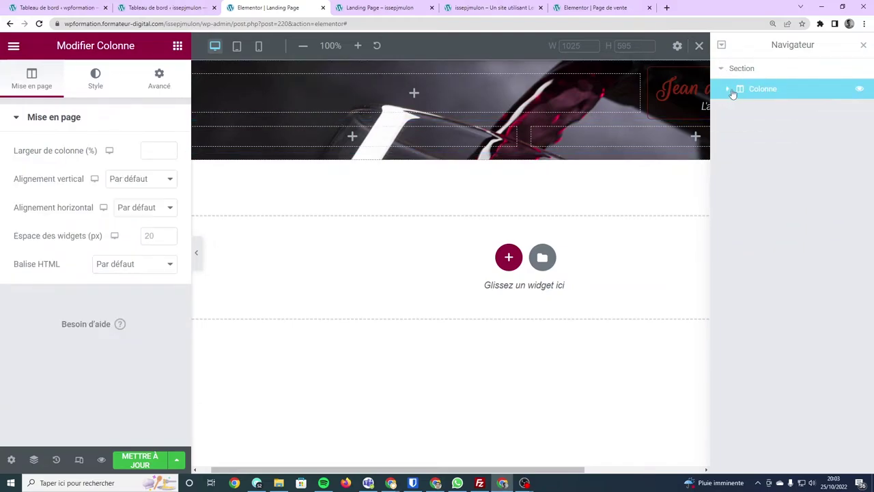
{"action": "left_click", "coordinate": [728, 91]}
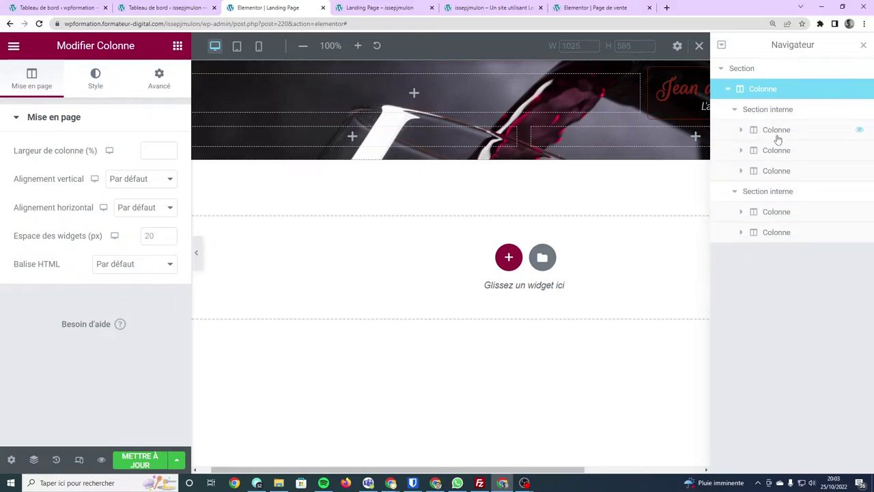
Select and collapse both inner sections, then view the live homepage for reference
{"action": "left_click", "coordinate": [730, 109]}
{"action": "left_click", "coordinate": [735, 110]}
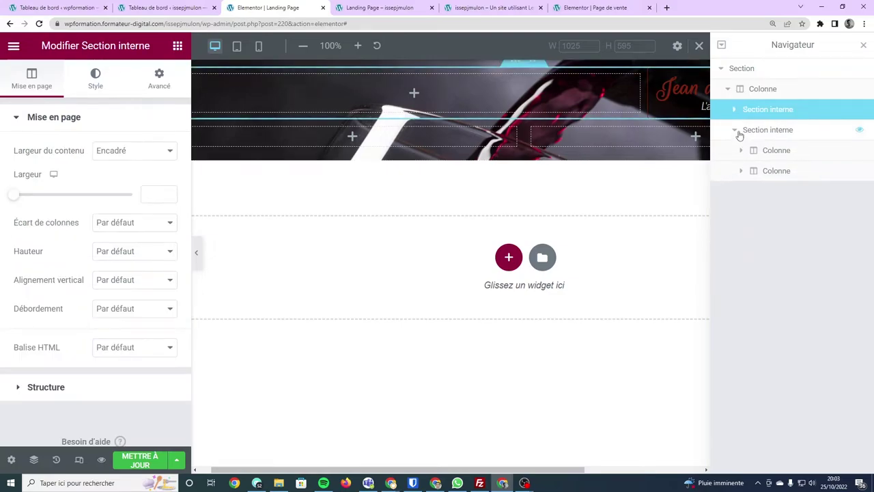
{"action": "left_click", "coordinate": [737, 131]}
{"action": "left_click", "coordinate": [735, 131]}
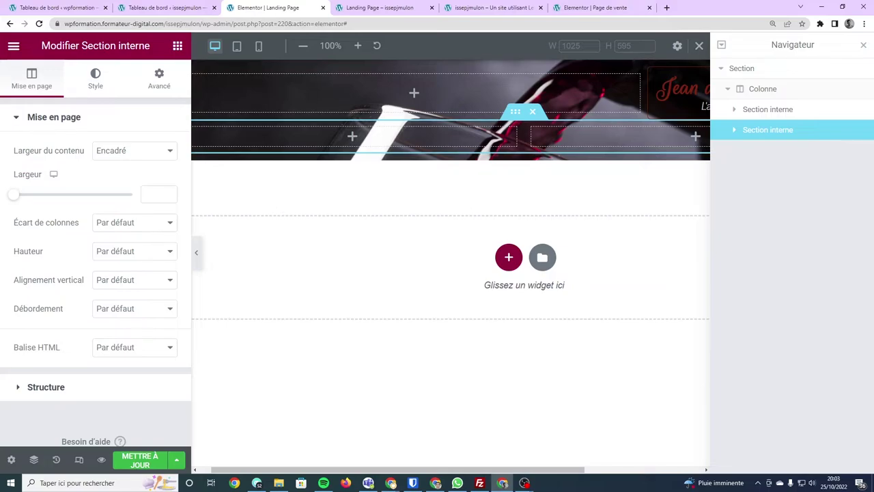
{"action": "left_click", "coordinate": [489, 7]}
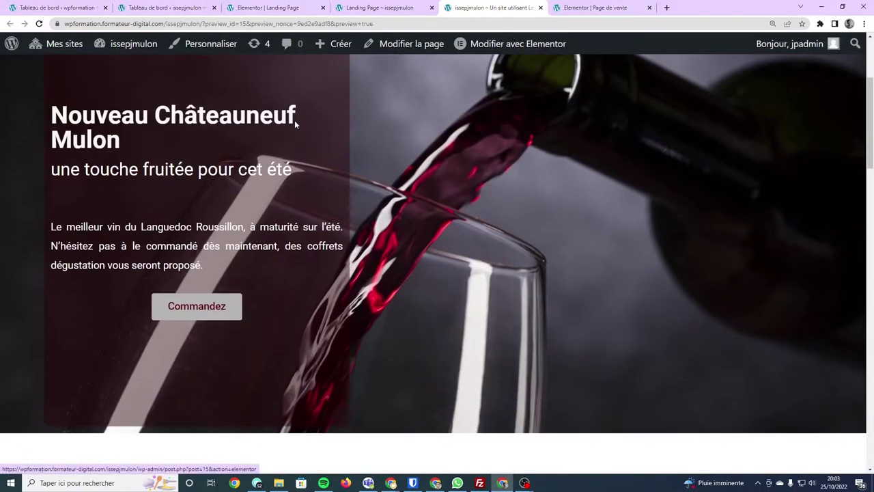
{"action": "scroll", "coordinate": [270, 208], "scroll_direction": "up", "scroll_amount": 1}
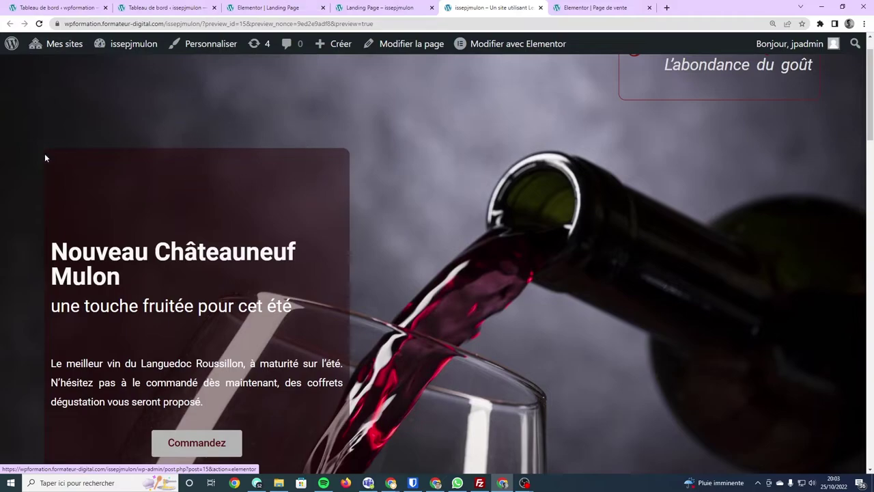
{"action": "scroll", "coordinate": [372, 328], "scroll_direction": "down", "scroll_amount": 4}
{"action": "scroll", "coordinate": [369, 327], "scroll_direction": "up", "scroll_amount": 3}
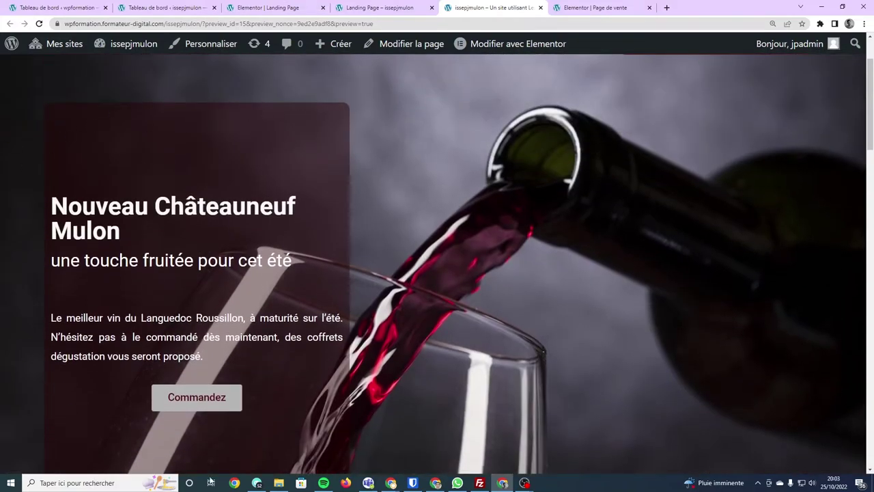
{"action": "scroll", "coordinate": [186, 70], "scroll_direction": "down", "scroll_amount": 1}
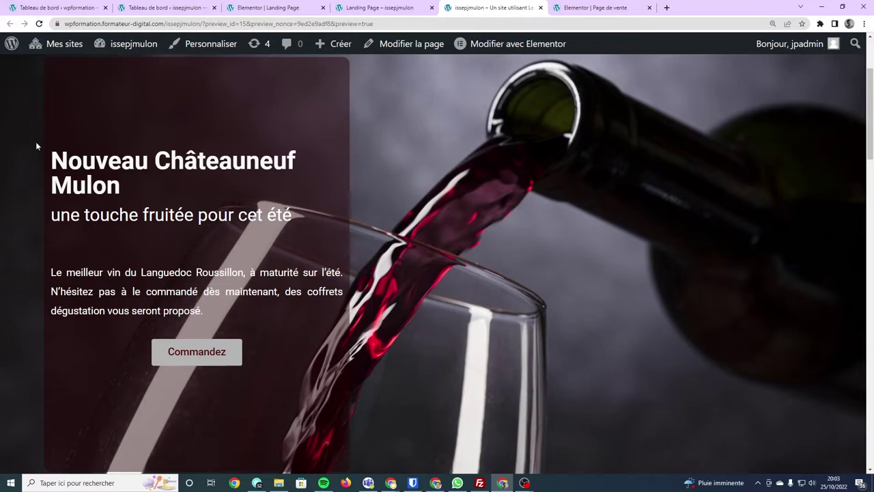
{"action": "left_click_drag", "start_coordinate": [36, 141], "coordinate": [294, 216]}
{"action": "left_click", "coordinate": [132, 193]}
{"action": "left_click_drag", "start_coordinate": [41, 154], "coordinate": [170, 217]}
{"action": "left_click", "coordinate": [301, 227]}
{"action": "scroll", "coordinate": [211, 325], "scroll_direction": "down", "scroll_amount": 2}
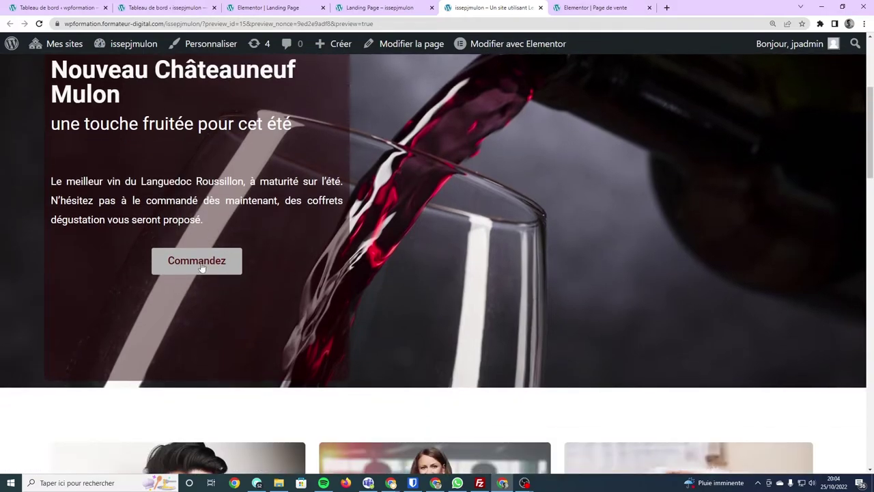
{"action": "scroll", "coordinate": [205, 265], "scroll_direction": "down", "scroll_amount": 2}
{"action": "scroll", "coordinate": [219, 249], "scroll_direction": "up", "scroll_amount": 4}
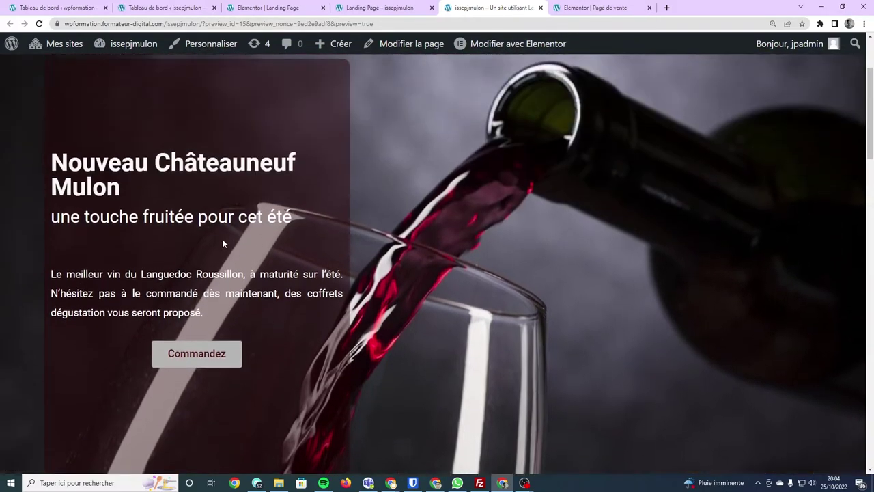
{"action": "scroll", "coordinate": [223, 239], "scroll_direction": "down", "scroll_amount": 4}
{"action": "scroll", "coordinate": [223, 243], "scroll_direction": "down", "scroll_amount": 6}
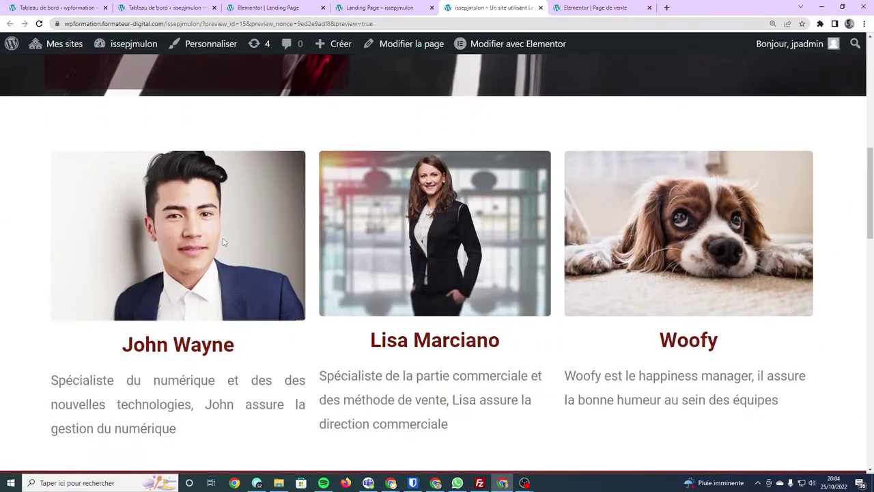
{"action": "scroll", "coordinate": [223, 242], "scroll_direction": "up", "scroll_amount": 8}
{"action": "scroll", "coordinate": [223, 240], "scroll_direction": "down", "scroll_amount": 13}
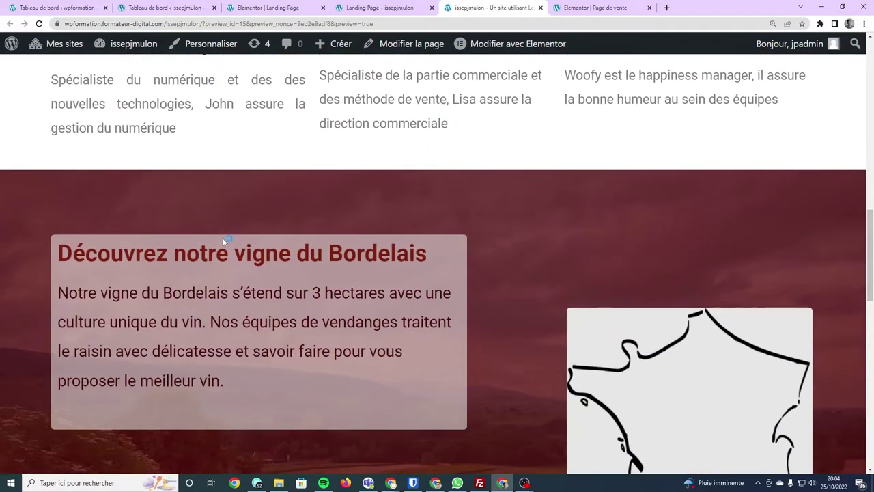
{"action": "scroll", "coordinate": [223, 239], "scroll_direction": "up", "scroll_amount": 4}
{"action": "scroll", "coordinate": [223, 243], "scroll_direction": "down", "scroll_amount": 10}
{"action": "scroll", "coordinate": [220, 248], "scroll_direction": "down", "scroll_amount": 7}
{"action": "scroll", "coordinate": [220, 248], "scroll_direction": "up", "scroll_amount": 4}
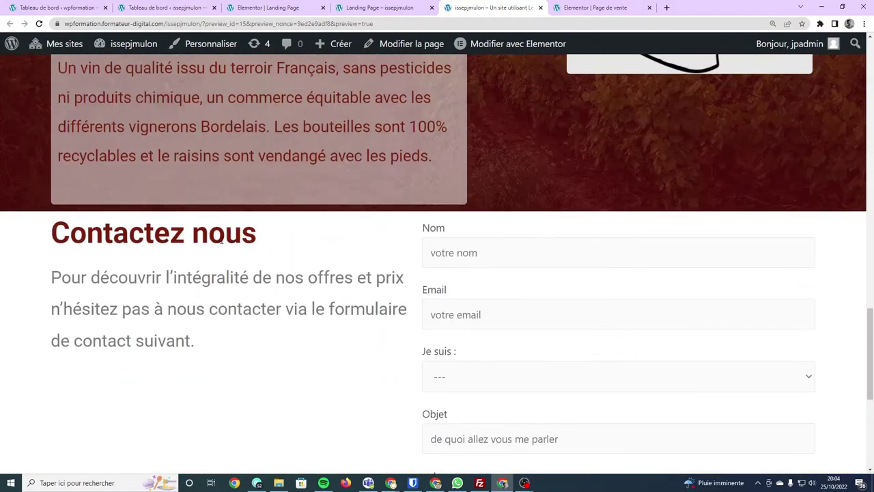
{"action": "scroll", "coordinate": [216, 219], "scroll_direction": "up", "scroll_amount": 6}
{"action": "scroll", "coordinate": [210, 185], "scroll_direction": "up", "scroll_amount": 5}
{"action": "scroll", "coordinate": [203, 136], "scroll_direction": "up", "scroll_amount": 8}
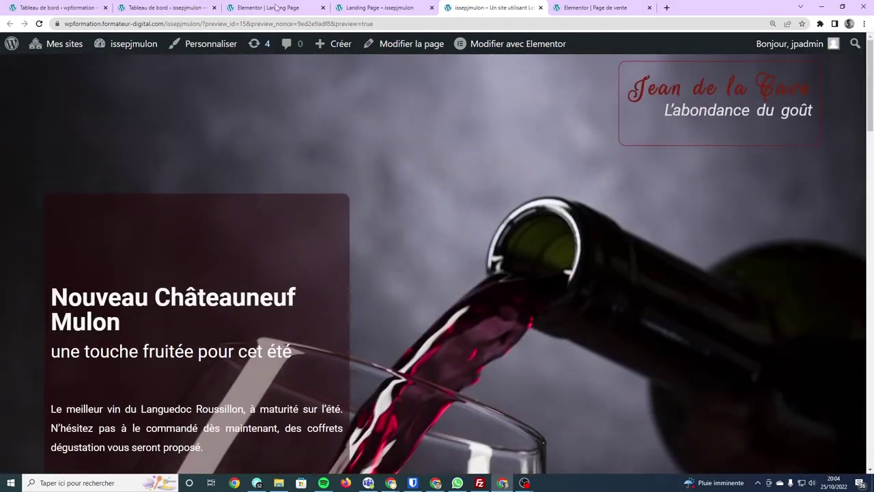
Add an H3 heading reading 'Nouveau Châteauneuf Mulon' to the new row's left column
{"action": "left_click", "coordinate": [267, 8]}
{"action": "left_click", "coordinate": [177, 45]}
{"action": "left_click_drag", "start_coordinate": [141, 211], "coordinate": [274, 140]}
{"action": "triple_click", "coordinate": [287, 135]}
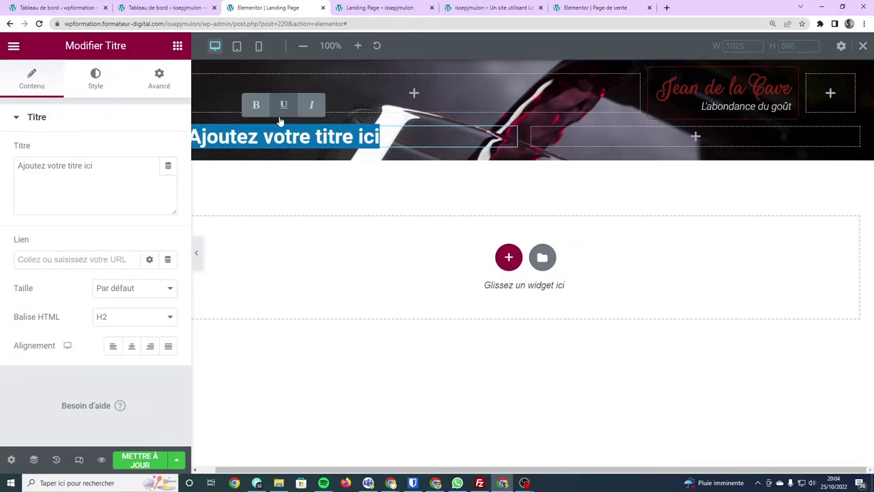
{"action": "type", "text": "Nouveau Châteauneuf Mulon"}
{"action": "key", "text": "ctrl+Tab"}
{"action": "left_click", "coordinate": [253, 9]}
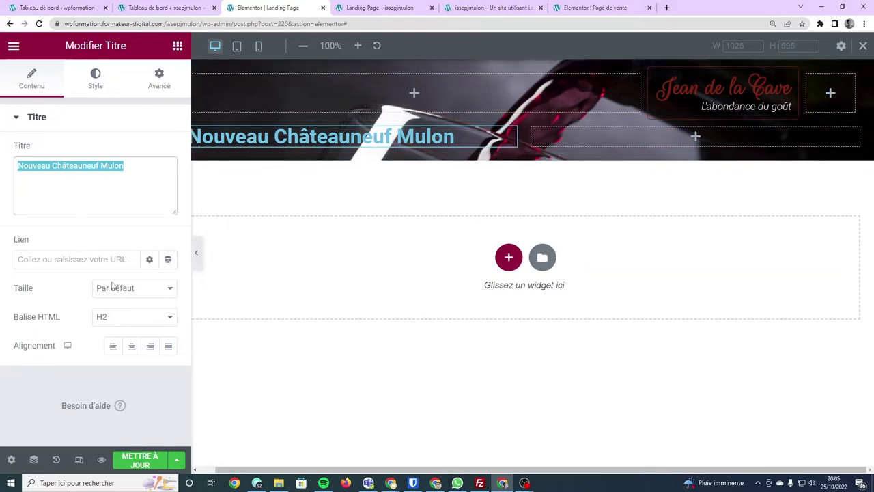
{"action": "left_click", "coordinate": [131, 316]}
{"action": "left_click", "coordinate": [134, 355]}
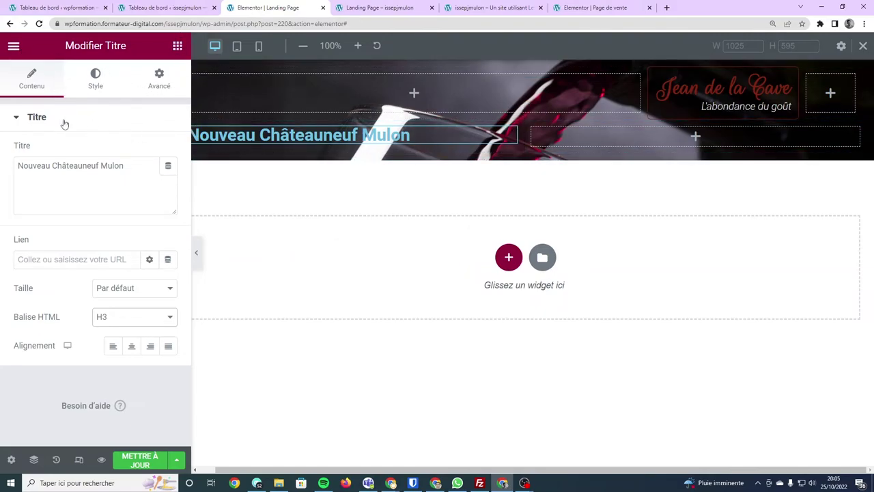
Drop a second Titre heading widget beneath the Nouveau Châteauneuf Mulon title
{"action": "left_click", "coordinate": [177, 46]}
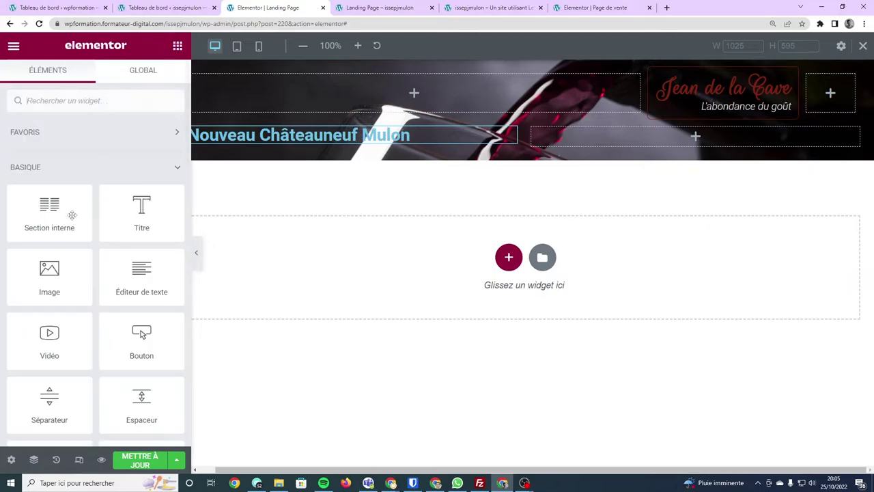
{"action": "left_click_drag", "start_coordinate": [174, 210], "coordinate": [310, 137]}
{"action": "left_click_drag", "start_coordinate": [314, 142], "coordinate": [314, 142]}
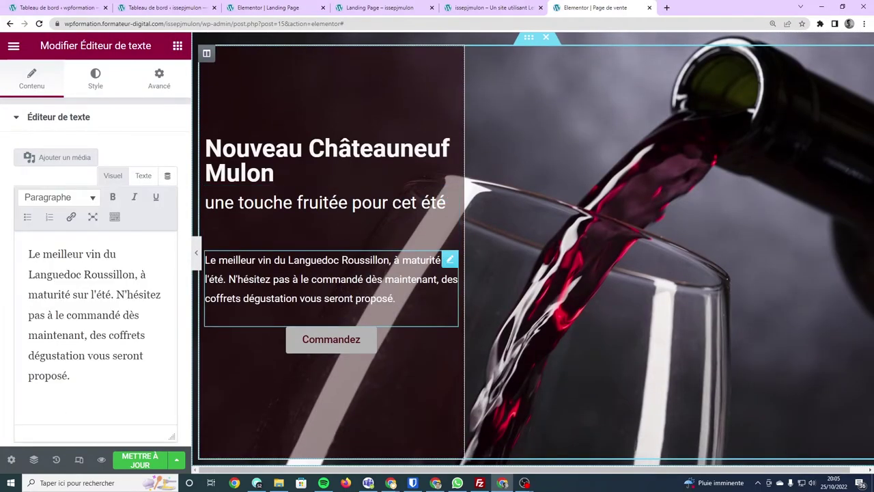
Copy the subtitle text from the Page de vente editor and return to the landing page editor
{"action": "mouse_move", "coordinate": [207, 259]}
{"action": "left_mouse_down"}
{"action": "mouse_move", "coordinate": [394, 301]}
{"action": "mouse_move", "coordinate": [205, 259]}
{"action": "left_mouse_up"}
{"action": "left_click", "coordinate": [392, 302]}
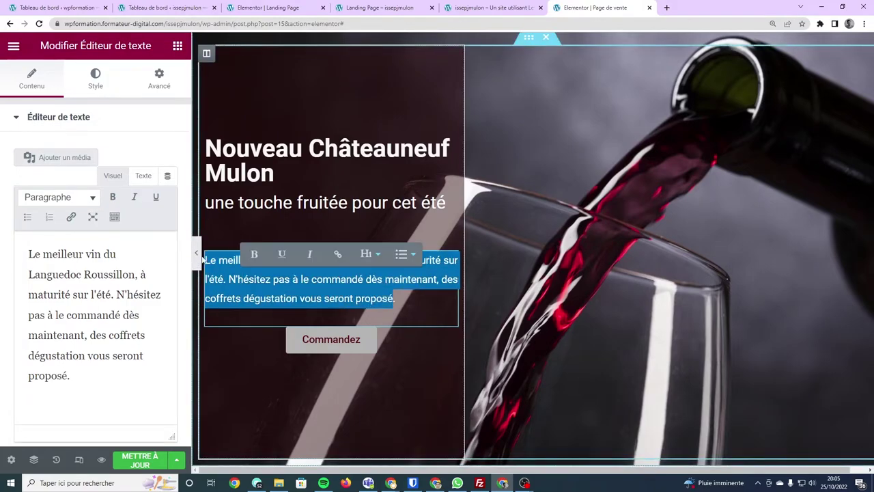
{"action": "left_click", "coordinate": [376, 8]}
{"action": "left_click", "coordinate": [265, 8]}
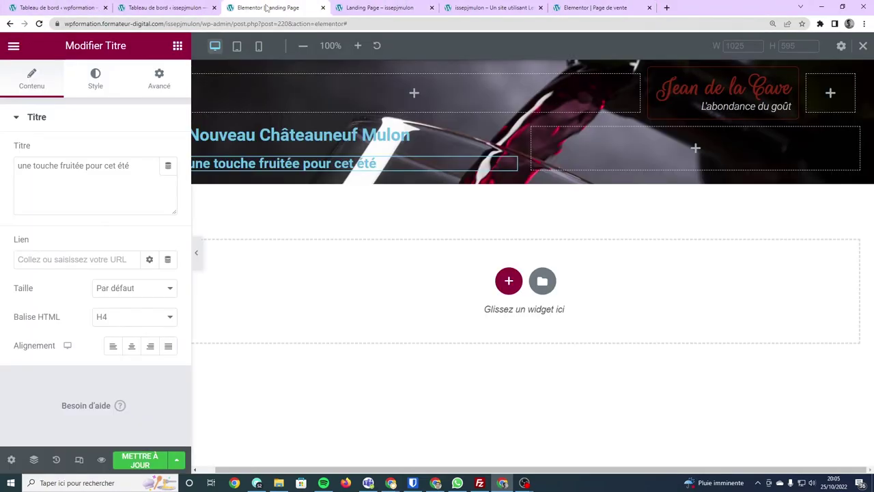
{"action": "left_click", "coordinate": [177, 45]}
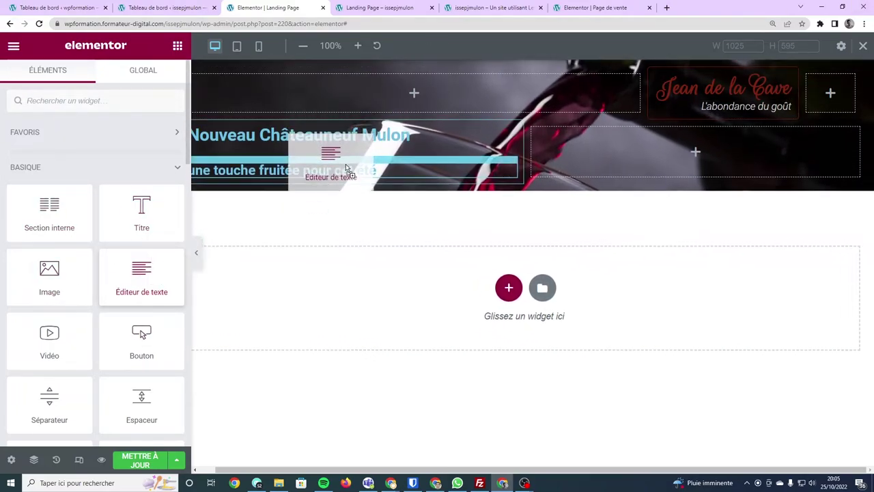
Add a text block below the subtitle and paste the Languedoc Roussillon wine paragraph over the Lorem ipsum placeholder
{"action": "left_click_drag", "start_coordinate": [157, 278], "coordinate": [341, 175]}
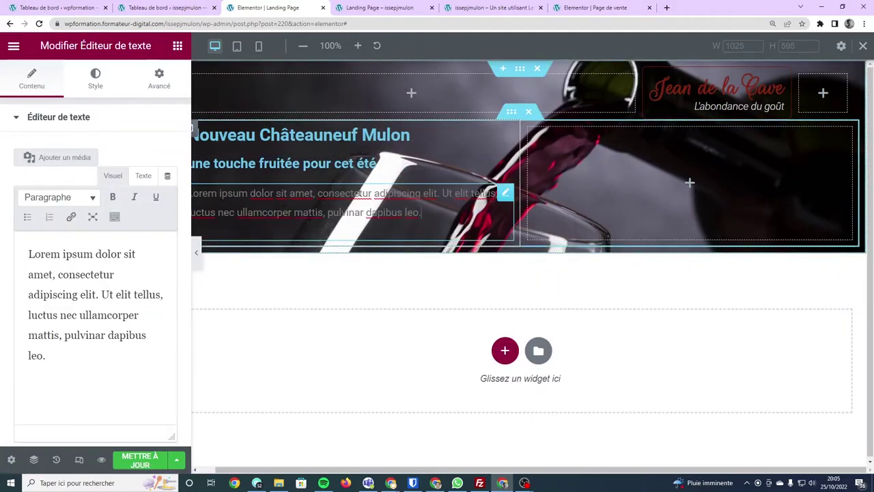
{"action": "left_click_drag", "start_coordinate": [70, 347], "coordinate": [1, 248]}
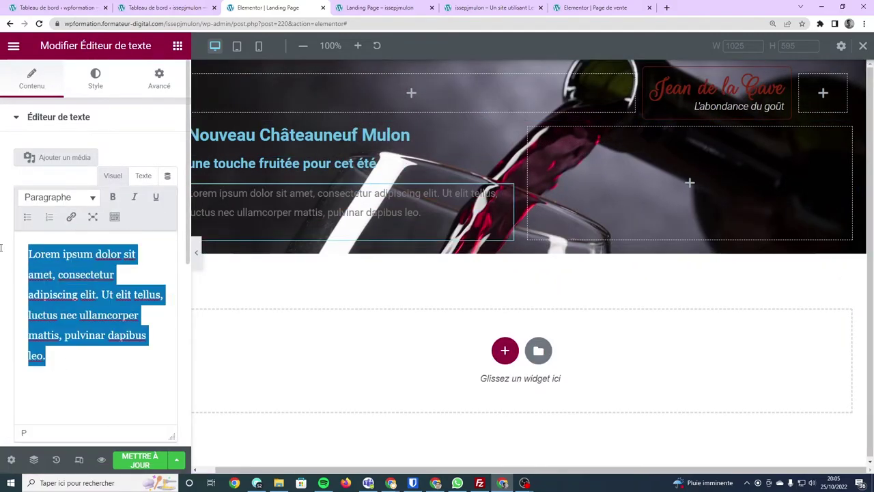
{"action": "type", "text": "Le meilleur vin du Languedoc Roussillon, à maturité sur l'été. N'hésitez pas à le commandé dès maintenant, des coffrets dégustation vous seront proposé"}
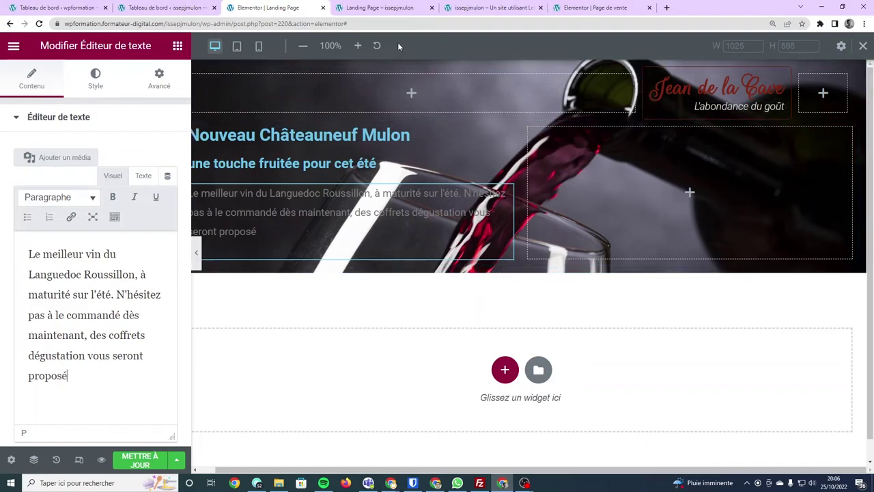
Compare with the landing page preview, home page and Page de vente spacer, then return to editing
{"action": "left_click", "coordinate": [378, 7]}
{"action": "left_click", "coordinate": [514, 14]}
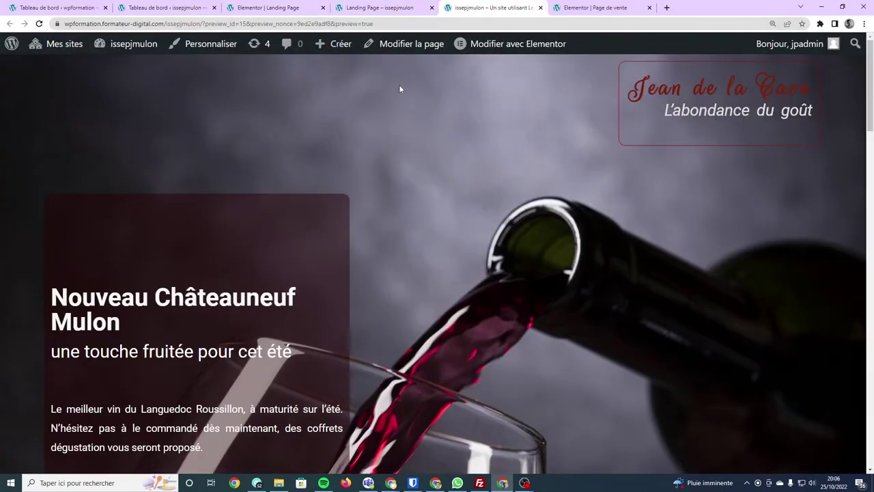
{"action": "left_click", "coordinate": [383, 7]}
{"action": "left_click", "coordinate": [590, 8]}
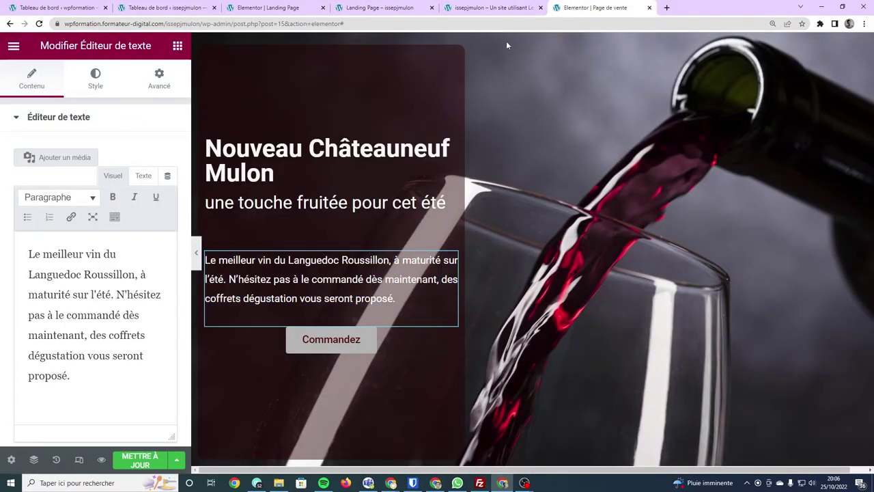
{"action": "scroll", "coordinate": [571, 116], "scroll_direction": "up", "scroll_amount": 2}
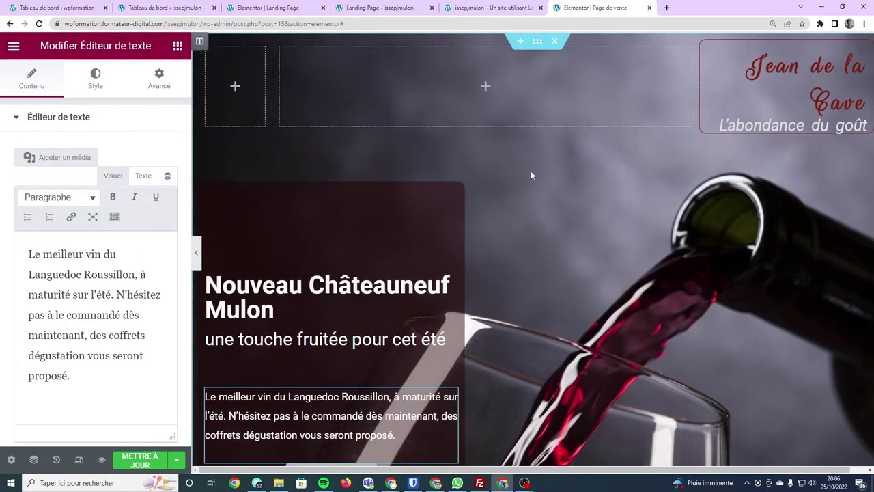
{"action": "left_click", "coordinate": [539, 153]}
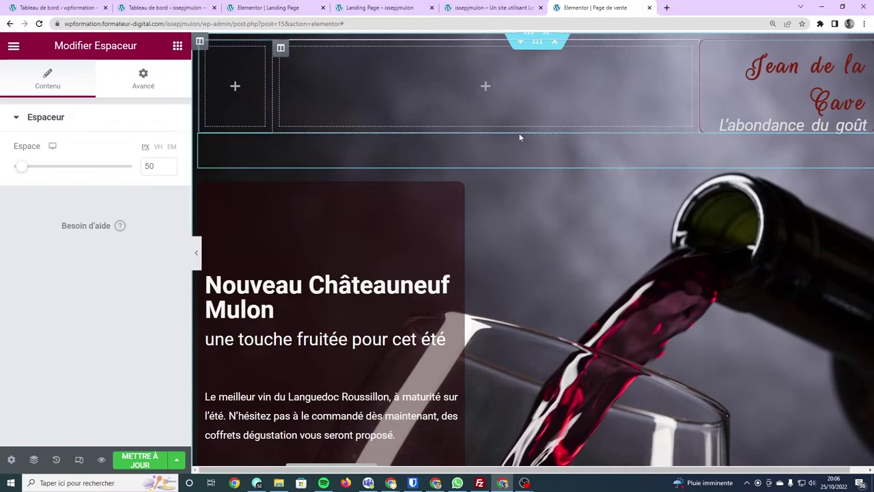
{"action": "left_click", "coordinate": [290, 7]}
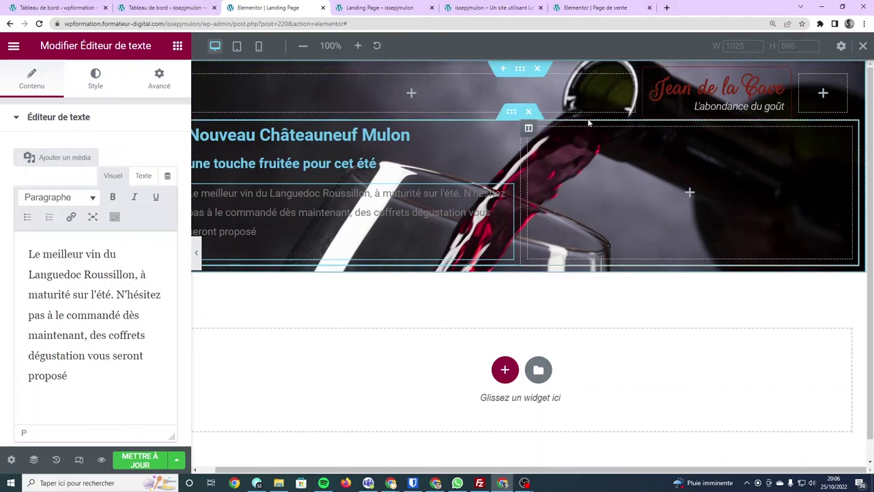
Place an Espaceur above the hero heading and narrow the text column to about 30%
{"action": "left_click", "coordinate": [177, 46]}
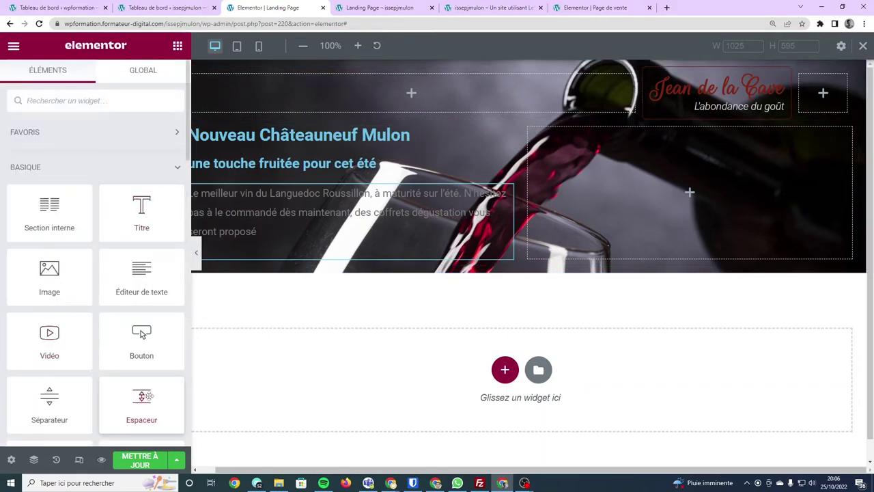
{"action": "left_click_drag", "start_coordinate": [145, 396], "coordinate": [408, 125]}
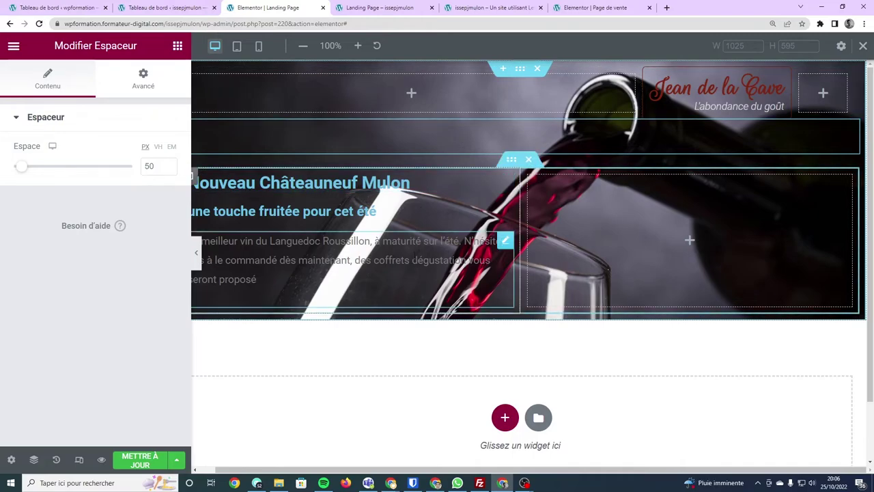
{"action": "scroll", "coordinate": [364, 273], "scroll_direction": "down", "scroll_amount": 1}
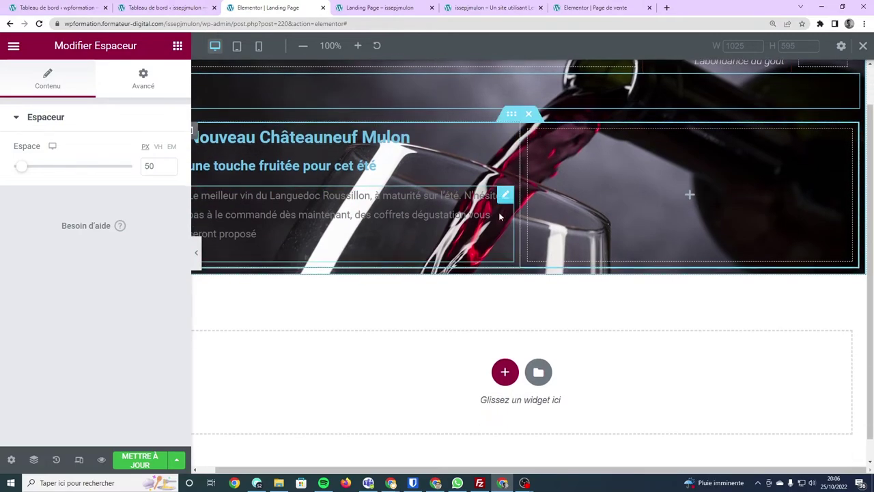
{"action": "left_click_drag", "start_coordinate": [513, 220], "coordinate": [405, 214]}
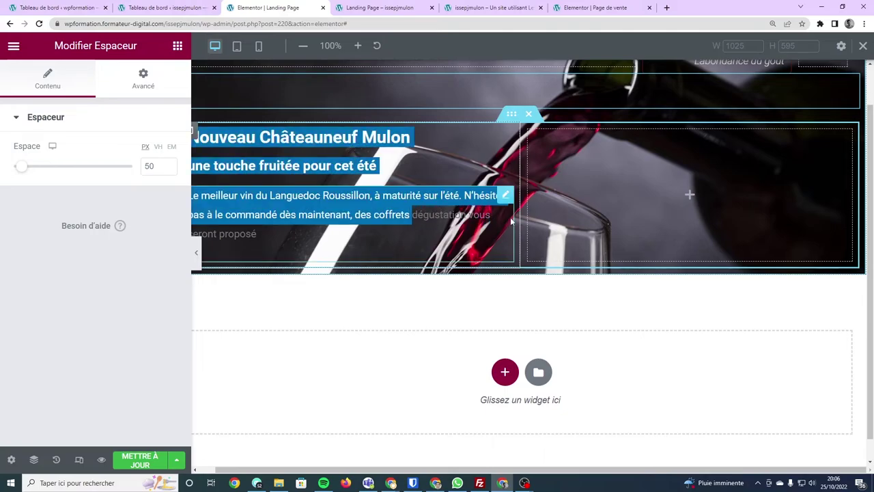
{"action": "left_click_drag", "start_coordinate": [517, 218], "coordinate": [390, 232]}
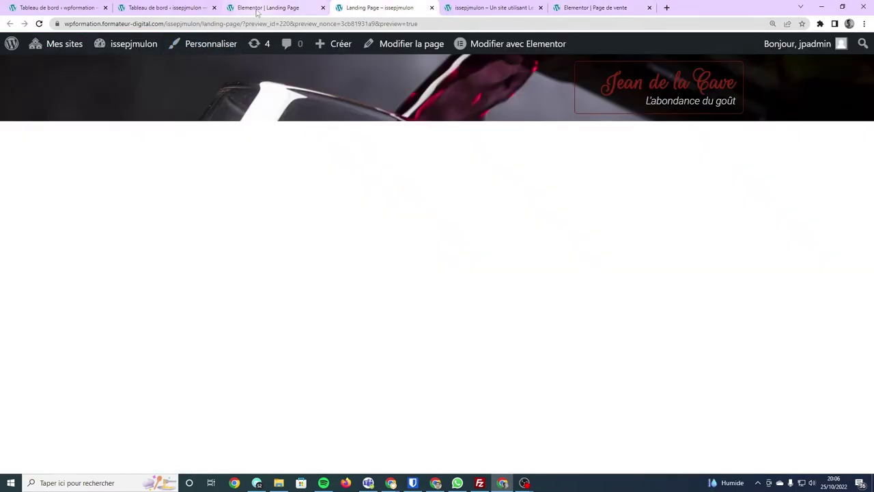
Set the hero paragraph's Couleur du texte to a light global colour
{"action": "left_click", "coordinate": [260, 8]}
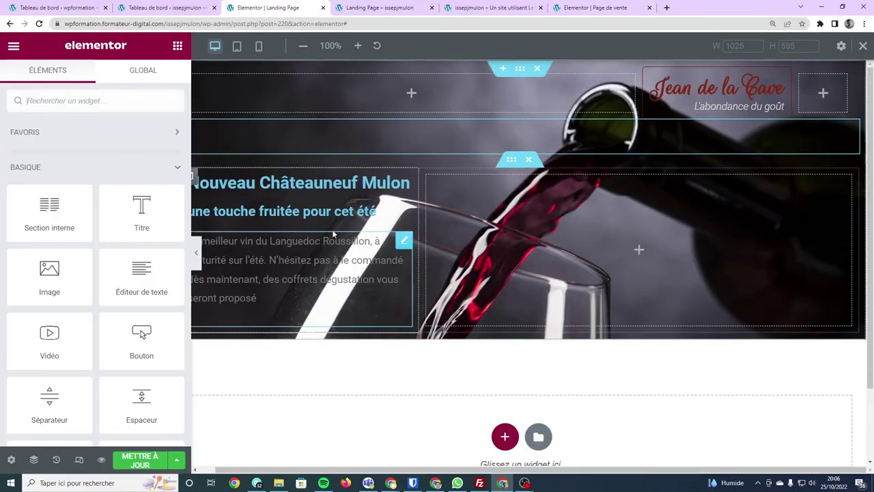
{"action": "left_click", "coordinate": [405, 183]}
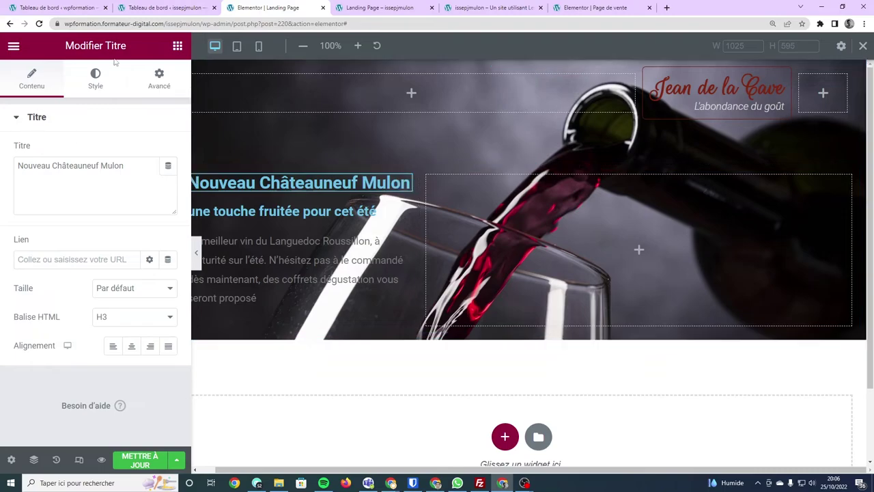
{"action": "left_click", "coordinate": [96, 79]}
{"action": "left_click", "coordinate": [294, 269]}
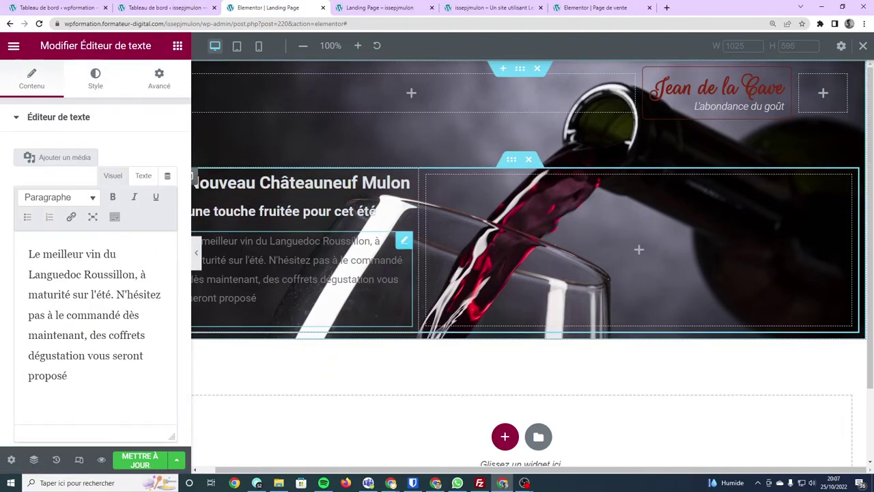
{"action": "key", "text": "ctrl+a"}
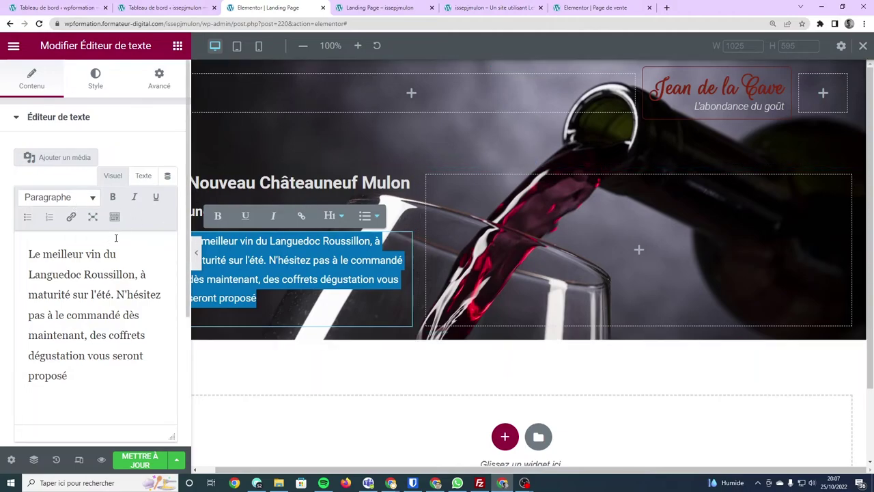
{"action": "left_click", "coordinate": [95, 77]}
{"action": "left_click", "coordinate": [149, 179]}
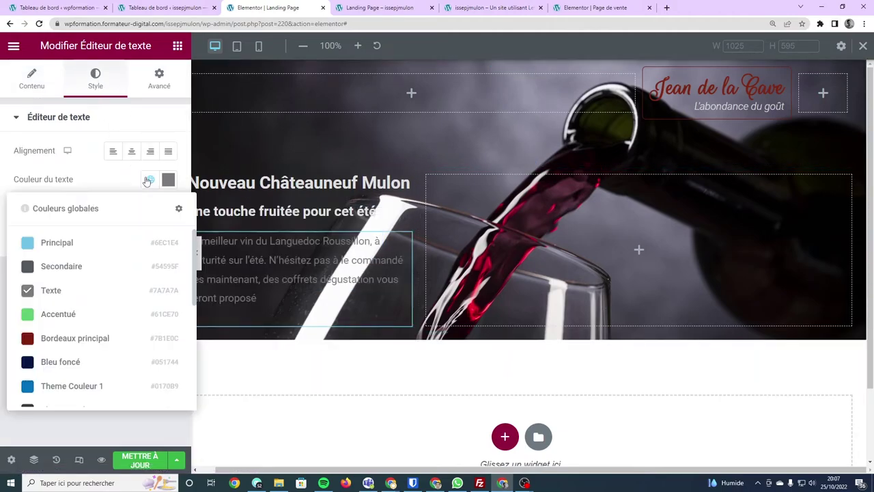
{"action": "scroll", "coordinate": [90, 380], "scroll_direction": "down", "scroll_amount": 3}
{"action": "scroll", "coordinate": [88, 373], "scroll_direction": "down", "scroll_amount": 1}
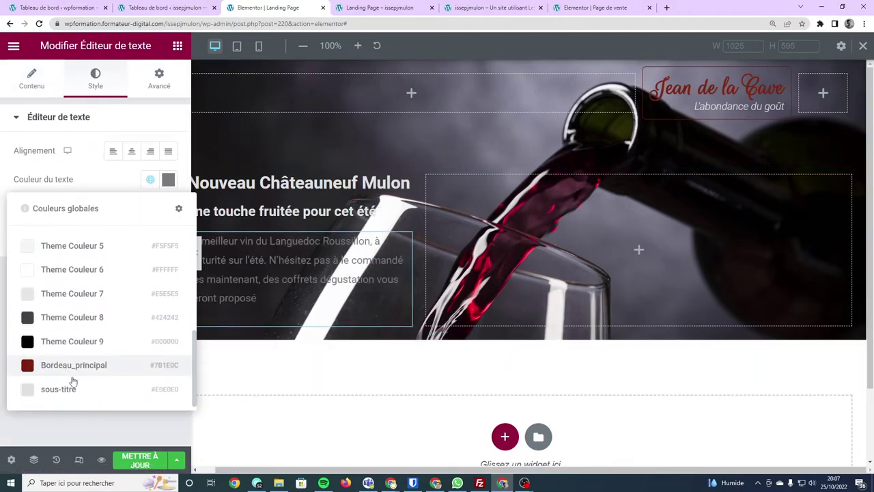
{"action": "left_click", "coordinate": [72, 382]}
Compare the heading against the Page de vente editor, then save the landing page with Mettre à jour and preview it
{"action": "left_click", "coordinate": [405, 182]}
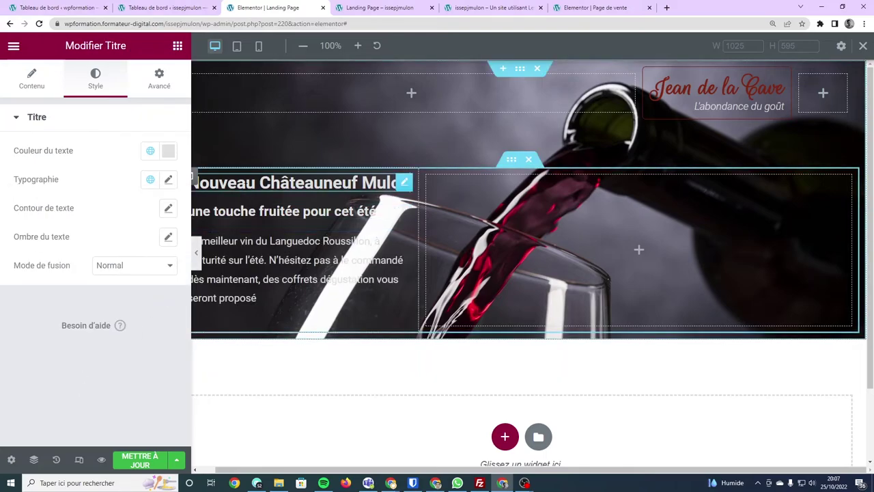
{"action": "left_click", "coordinate": [592, 8]}
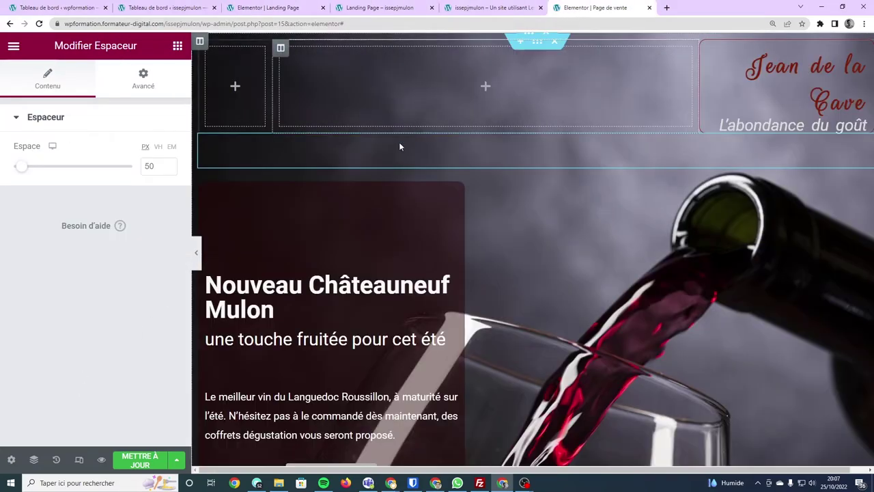
{"action": "left_click", "coordinate": [394, 11]}
{"action": "left_click", "coordinate": [268, 7]}
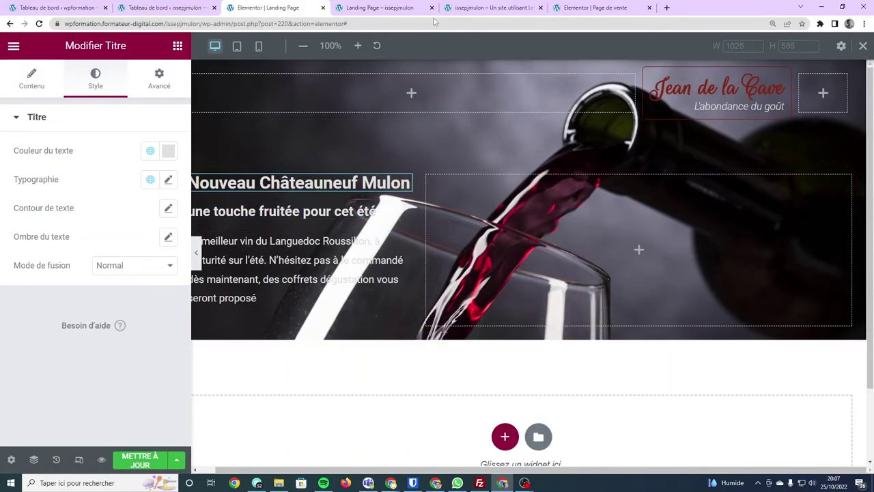
{"action": "left_click_drag", "start_coordinate": [589, 9], "coordinate": [373, 8]}
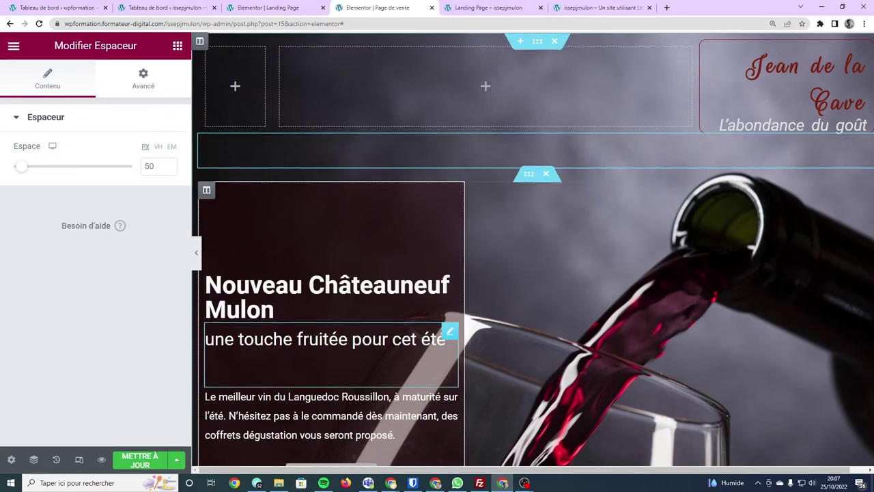
{"action": "left_click", "coordinate": [292, 6]}
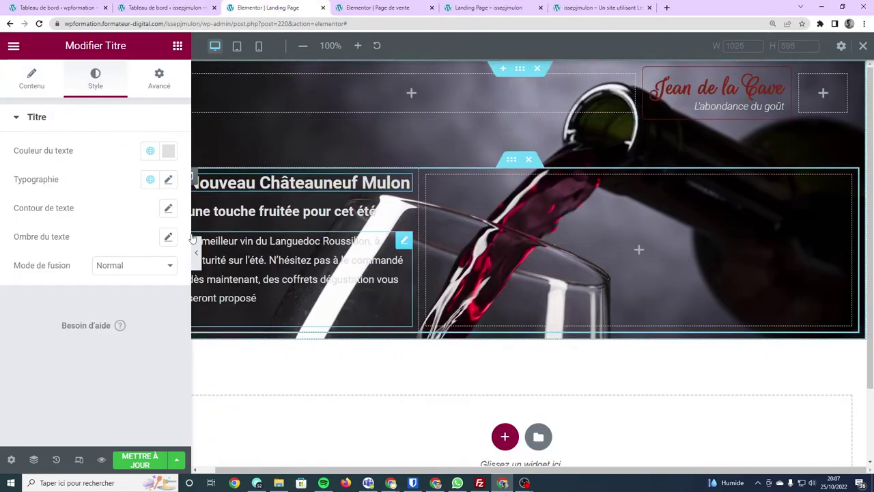
{"action": "left_click", "coordinate": [162, 465]}
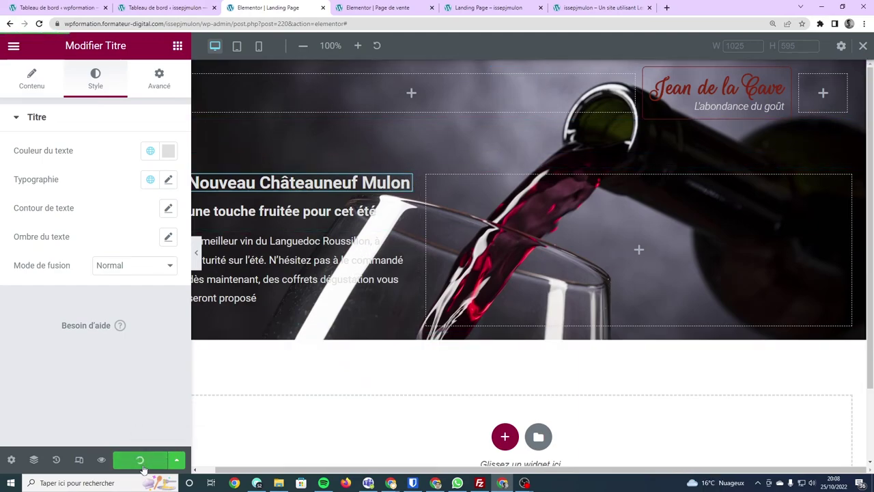
{"action": "left_click", "coordinate": [101, 459]}
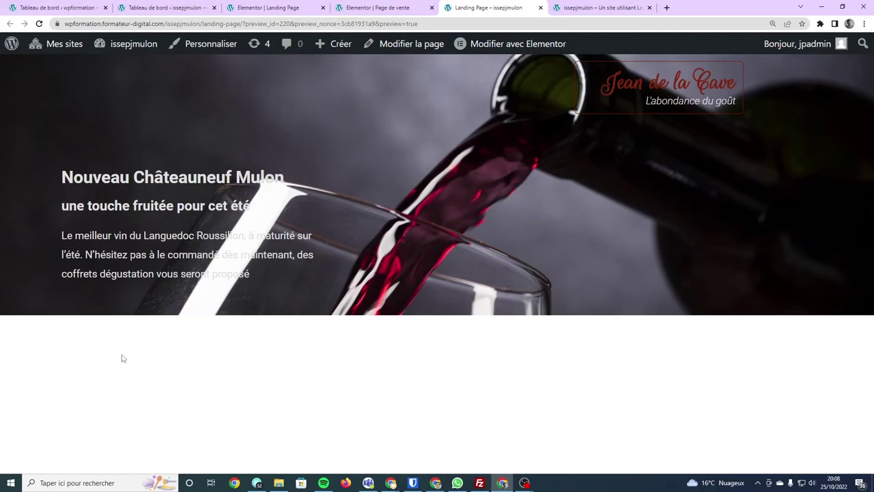
Scroll through the reference 'Page de vente' page, then return to the Landing Page editor
{"action": "left_click", "coordinate": [413, 8]}
{"action": "scroll", "coordinate": [348, 258], "scroll_direction": "down", "scroll_amount": 2}
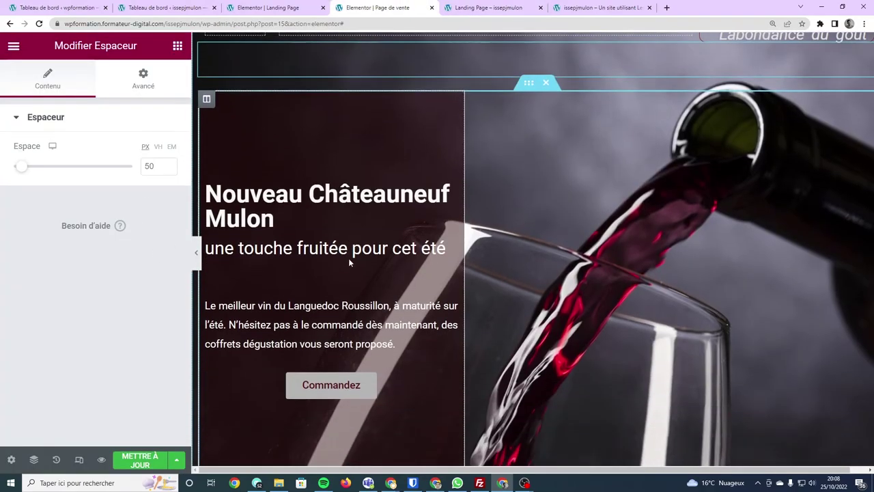
{"action": "left_click", "coordinate": [246, 8]}
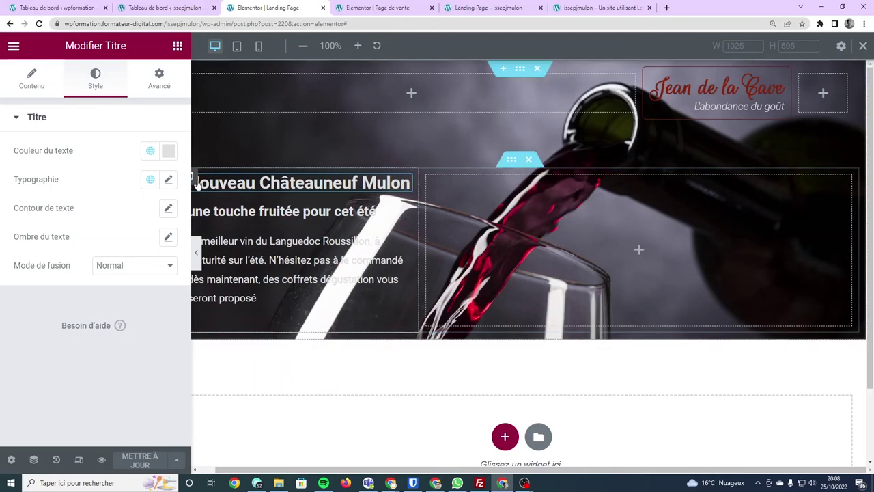
Give the headline column a classic background in the global 'Bordeaux principal' colour
{"action": "left_click", "coordinate": [195, 179]}
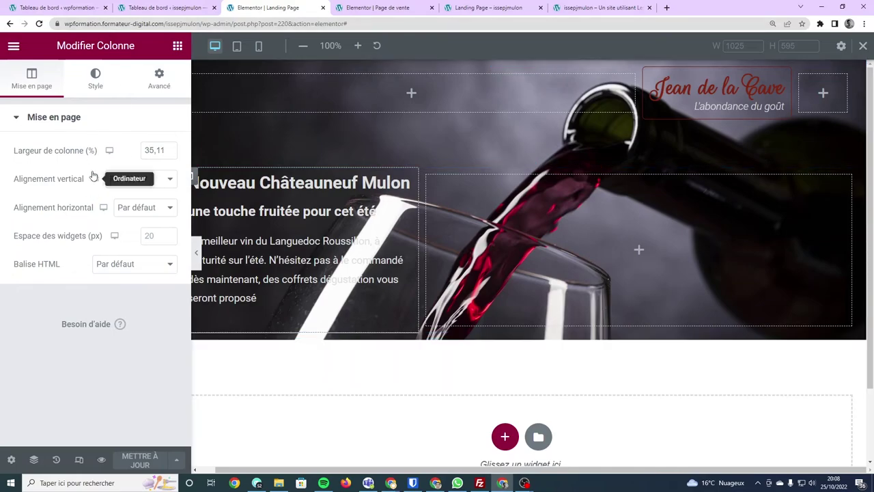
{"action": "left_click", "coordinate": [99, 85]}
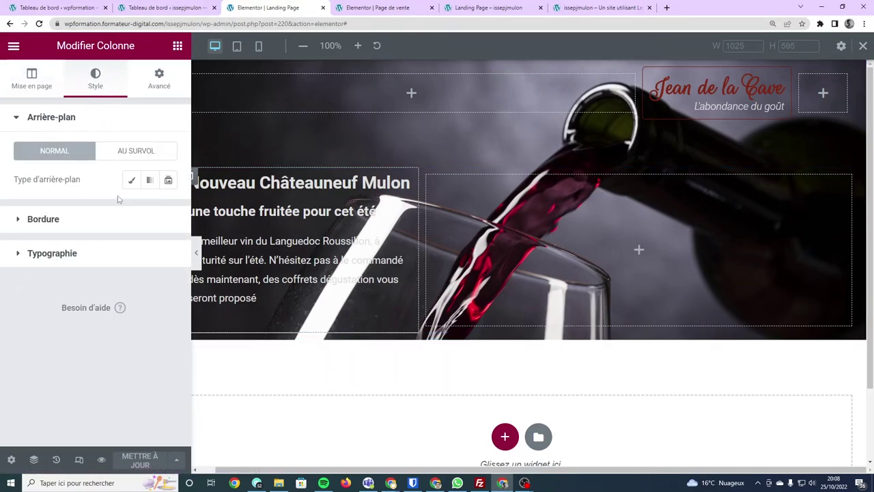
{"action": "left_click", "coordinate": [132, 180]}
{"action": "left_click", "coordinate": [151, 209]}
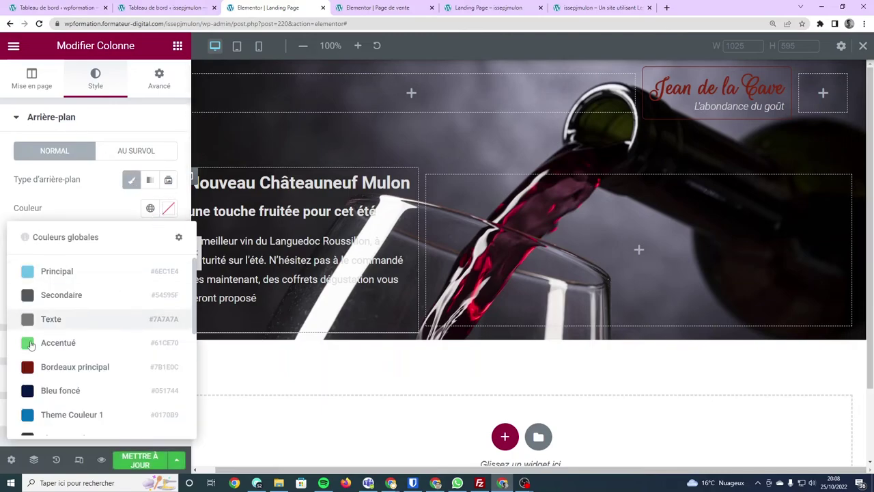
{"action": "left_click", "coordinate": [58, 367]}
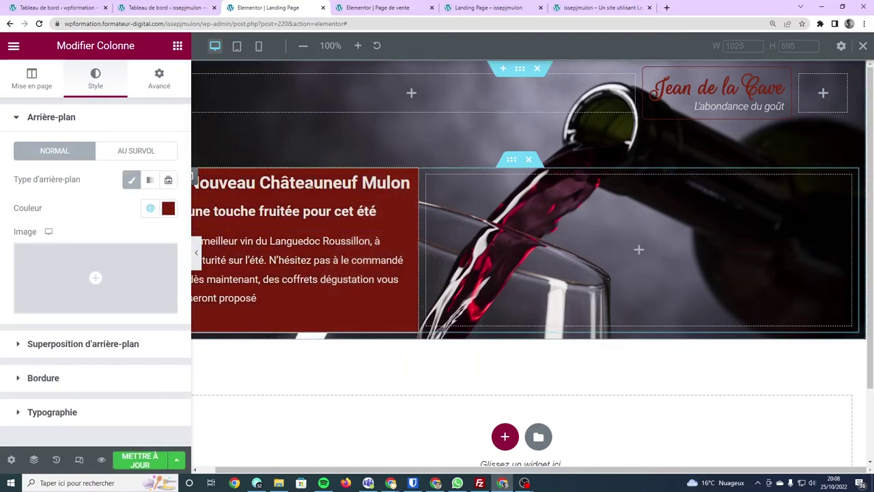
{"action": "mouse_move", "coordinate": [164, 271]}
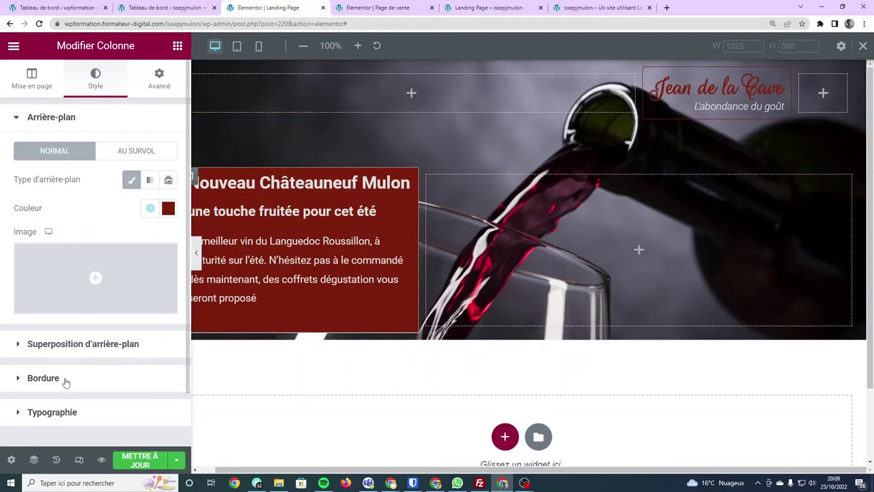
Lower the background opacity to make it semi-transparent, then save with Mettre à jour
{"action": "left_click", "coordinate": [168, 208]}
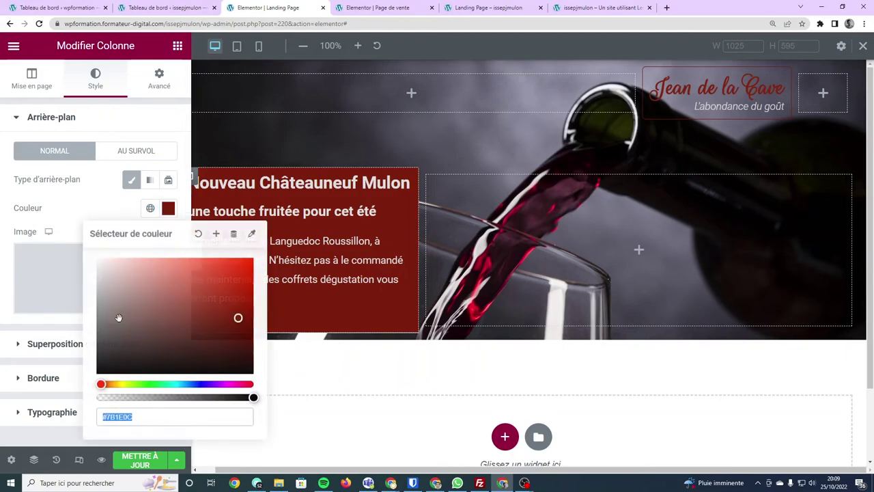
{"action": "left_click", "coordinate": [102, 220]}
{"action": "left_click", "coordinate": [162, 208]}
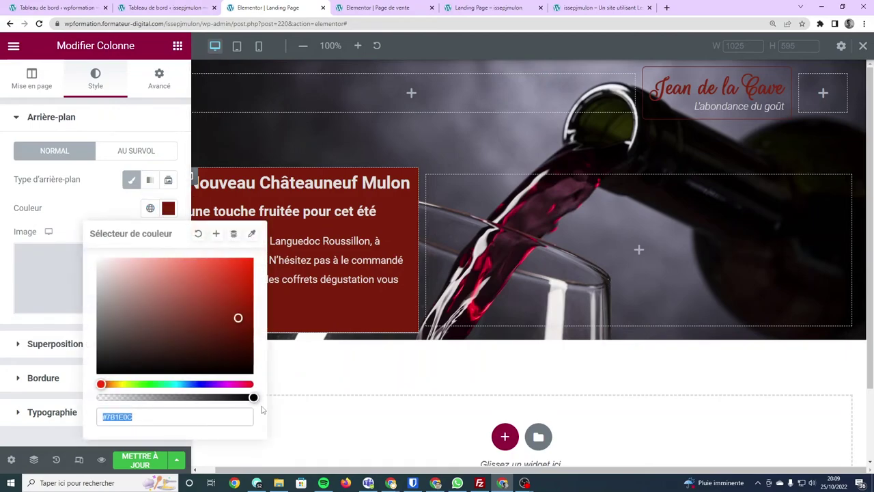
{"action": "mouse_move", "coordinate": [253, 398]}
{"action": "left_mouse_down"}
{"action": "mouse_move", "coordinate": [155, 398]}
{"action": "mouse_move", "coordinate": [165, 406]}
{"action": "mouse_move", "coordinate": [155, 410]}
{"action": "mouse_move", "coordinate": [176, 400]}
{"action": "left_mouse_up"}
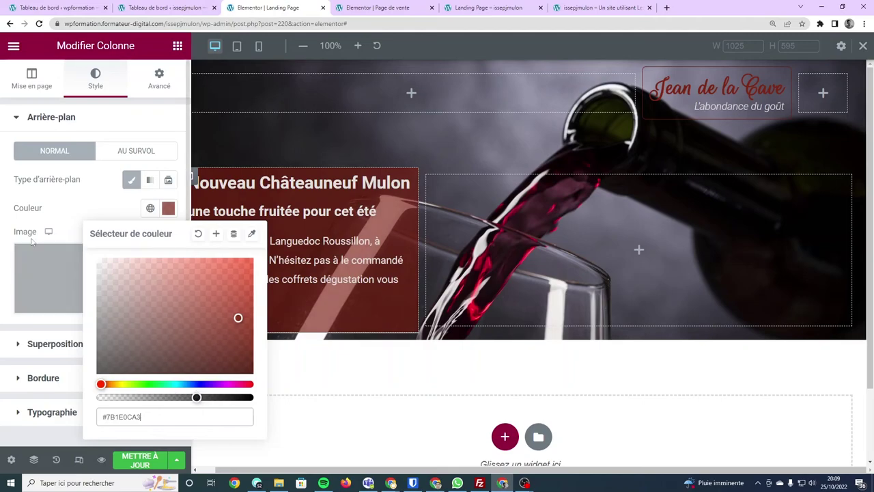
{"action": "left_click", "coordinate": [61, 211]}
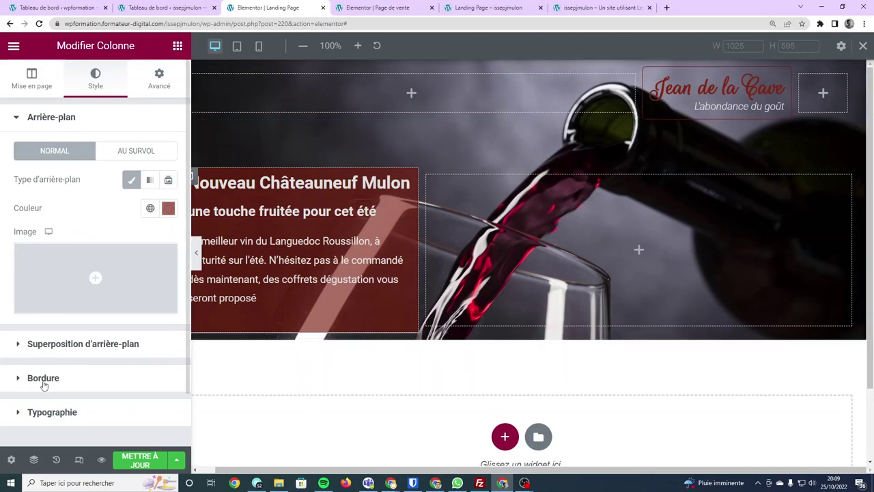
{"action": "left_click", "coordinate": [30, 387]}
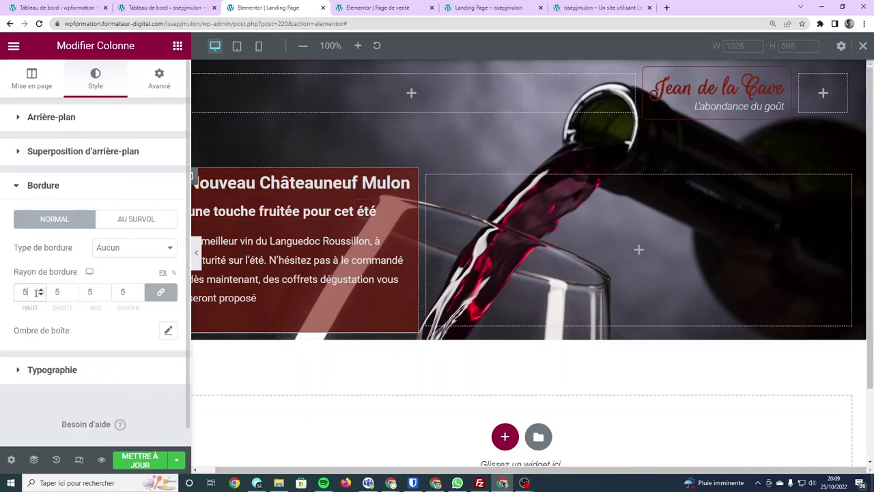
{"action": "left_click", "coordinate": [128, 459]}
Preview the saved landing page and compare it with the reference page
{"action": "left_click", "coordinate": [101, 459]}
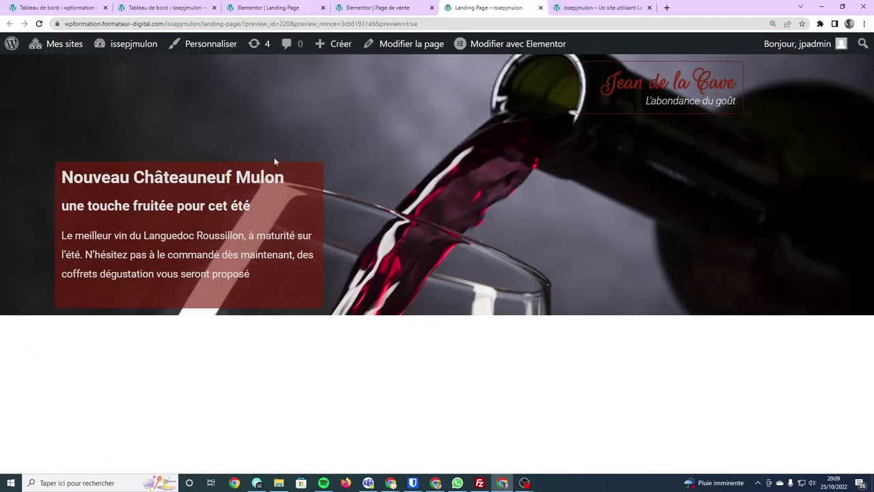
{"action": "left_click", "coordinate": [379, 8]}
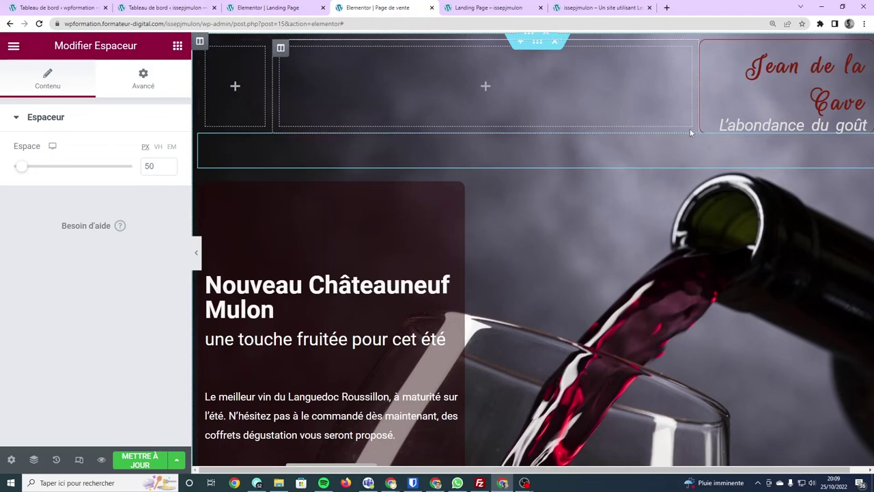
{"action": "left_click", "coordinate": [487, 7]}
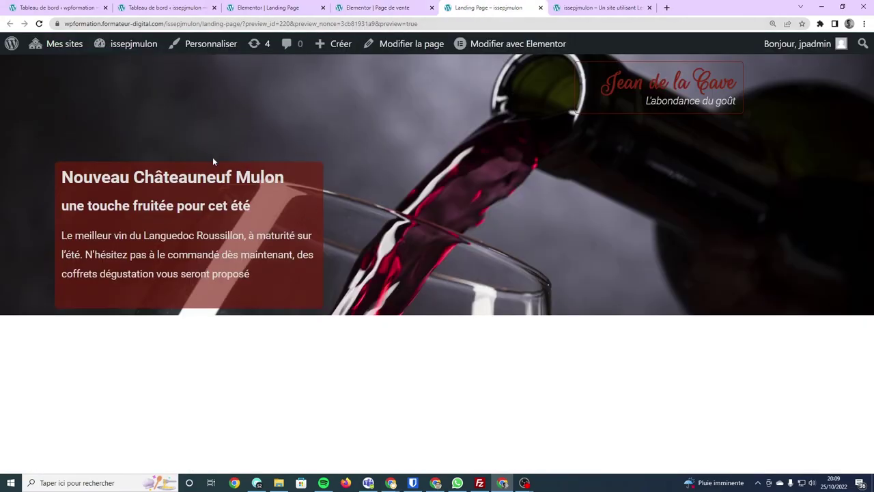
{"action": "left_click", "coordinate": [396, 8]}
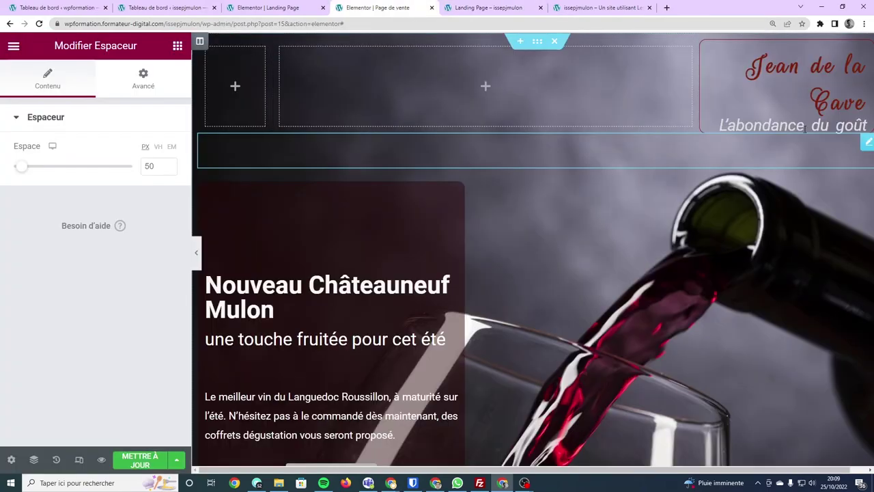
Copy the reference Jean de la Cave title colour #7B1E0C and select the landing page's matching heading
{"action": "left_click", "coordinate": [857, 58]}
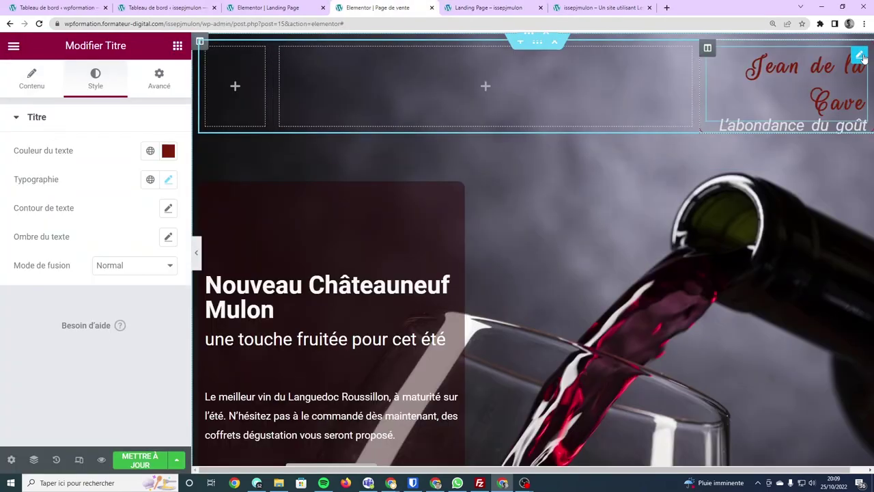
{"action": "left_click", "coordinate": [169, 150]}
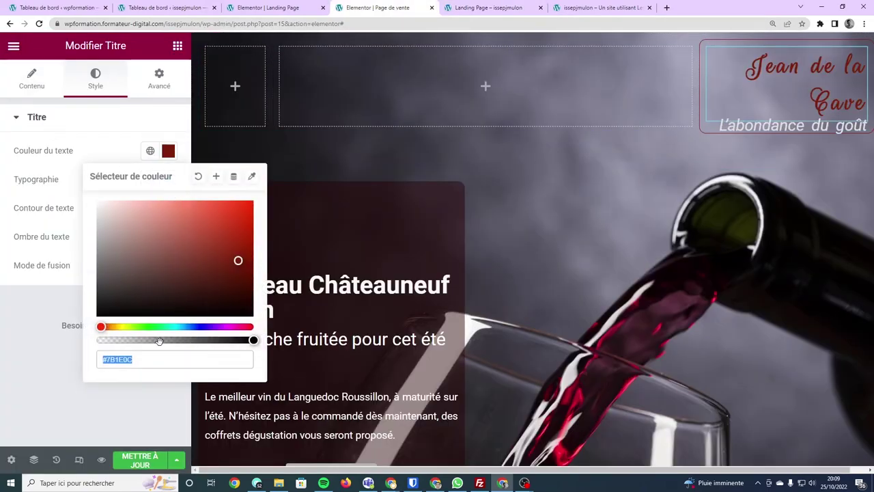
{"action": "left_click", "coordinate": [160, 369]}
{"action": "left_click", "coordinate": [159, 359]}
{"action": "left_click", "coordinate": [265, 7]}
{"action": "left_click", "coordinate": [717, 88]}
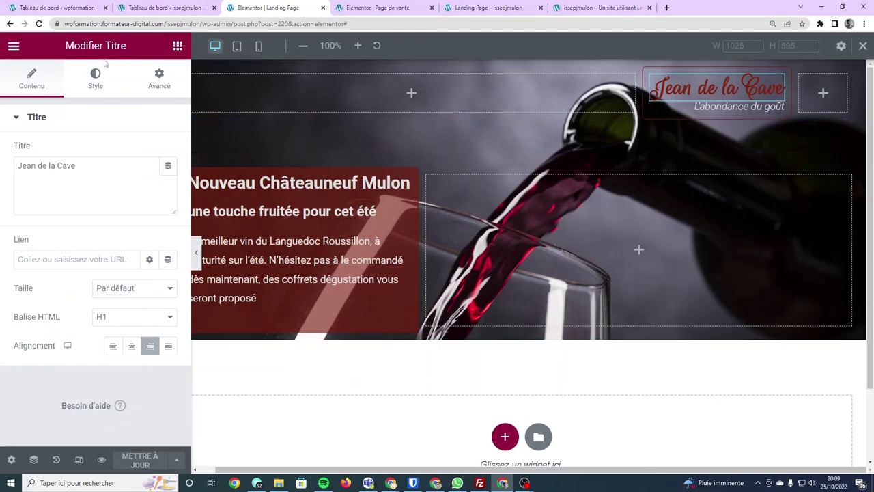
Set the Jean de la Cave title text colour to #7B1E0C
{"action": "left_click", "coordinate": [95, 77]}
{"action": "left_click", "coordinate": [168, 151]}
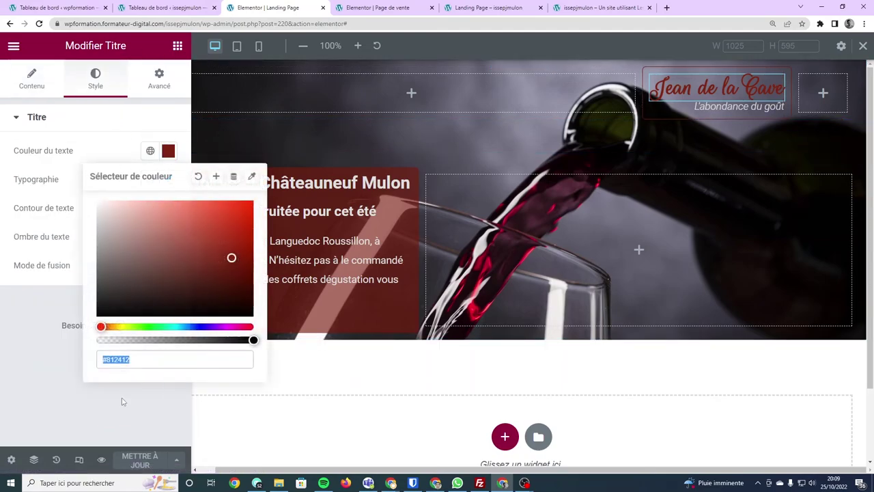
{"action": "type", "text": "#7B1E0C"}
{"action": "key", "text": "Escape"}
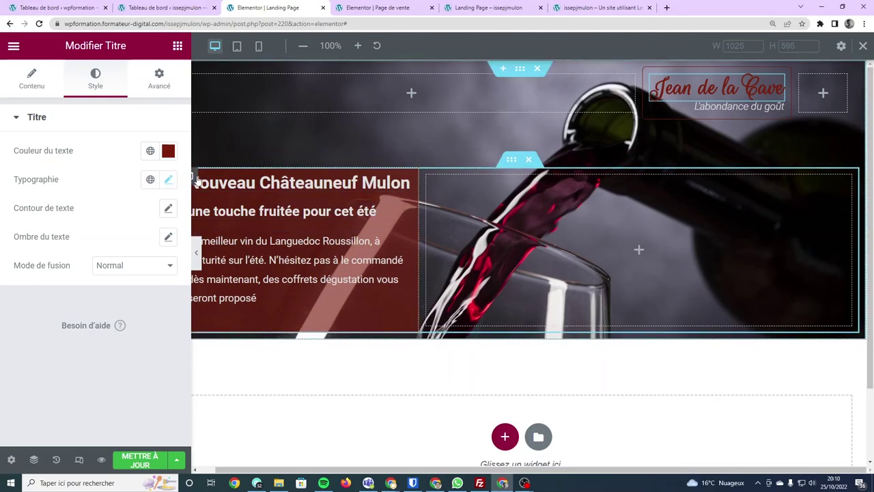
Reselect the headline column, compare the landing and reference previews, then undo the last change
{"action": "left_click", "coordinate": [195, 178]}
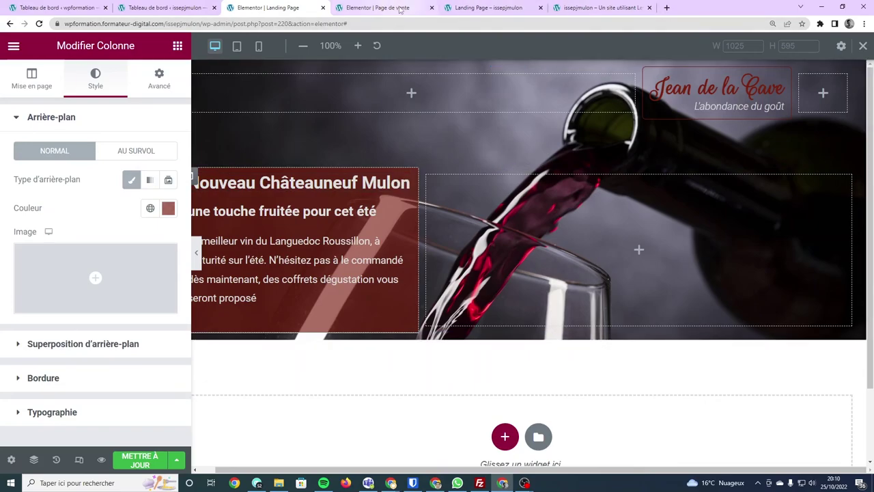
{"action": "left_click", "coordinate": [377, 8]}
{"action": "left_click", "coordinate": [596, 14]}
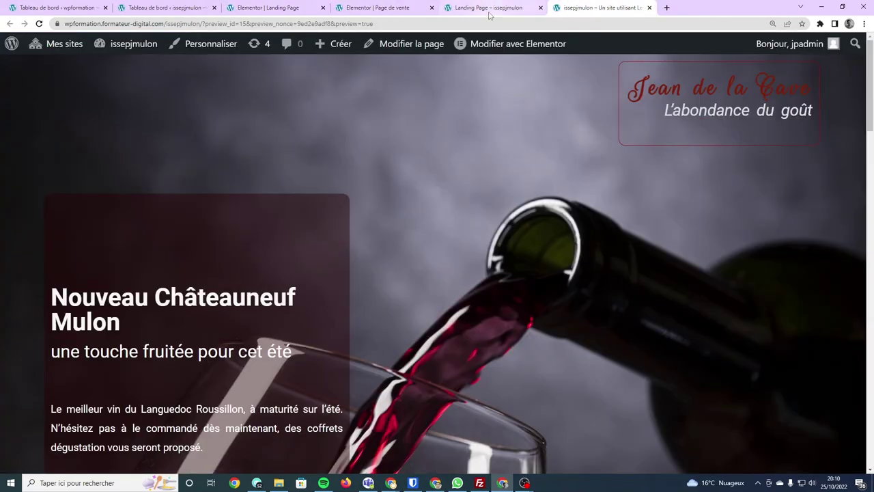
{"action": "left_click", "coordinate": [534, 13]}
{"action": "left_click", "coordinate": [562, 15]}
{"action": "left_click", "coordinate": [472, 9]}
{"action": "left_click", "coordinate": [284, 8]}
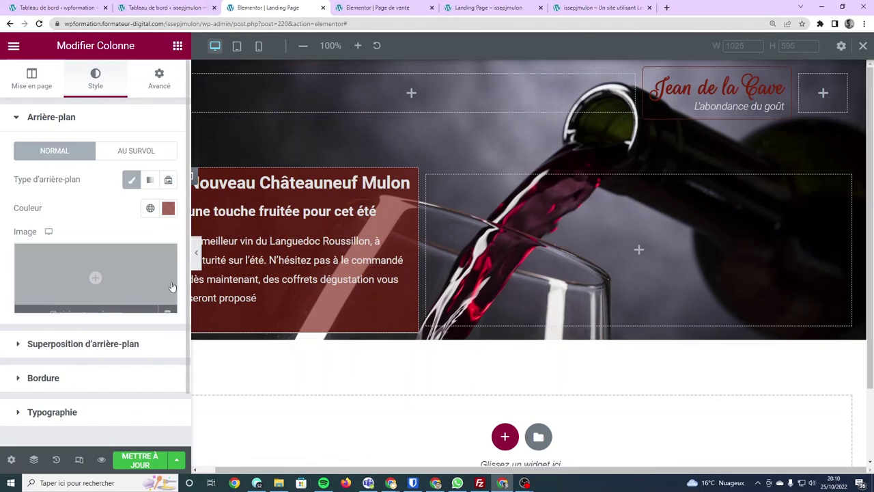
{"action": "key", "text": "ctrl+z"}
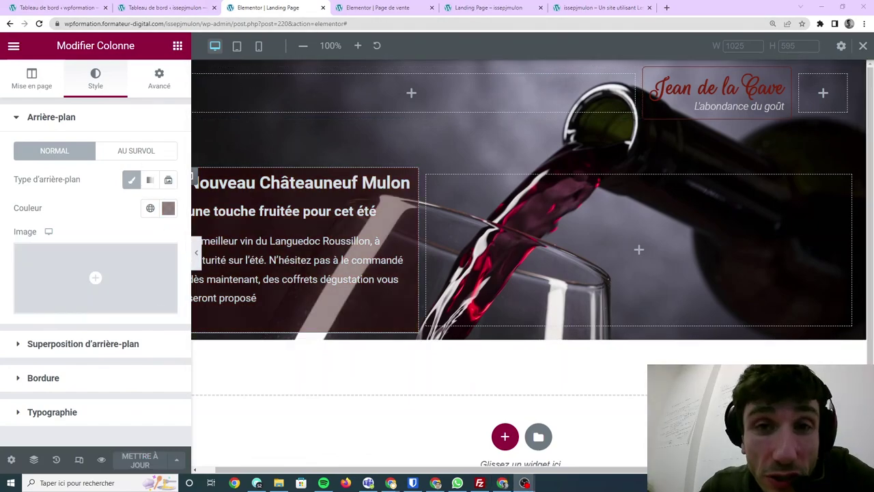